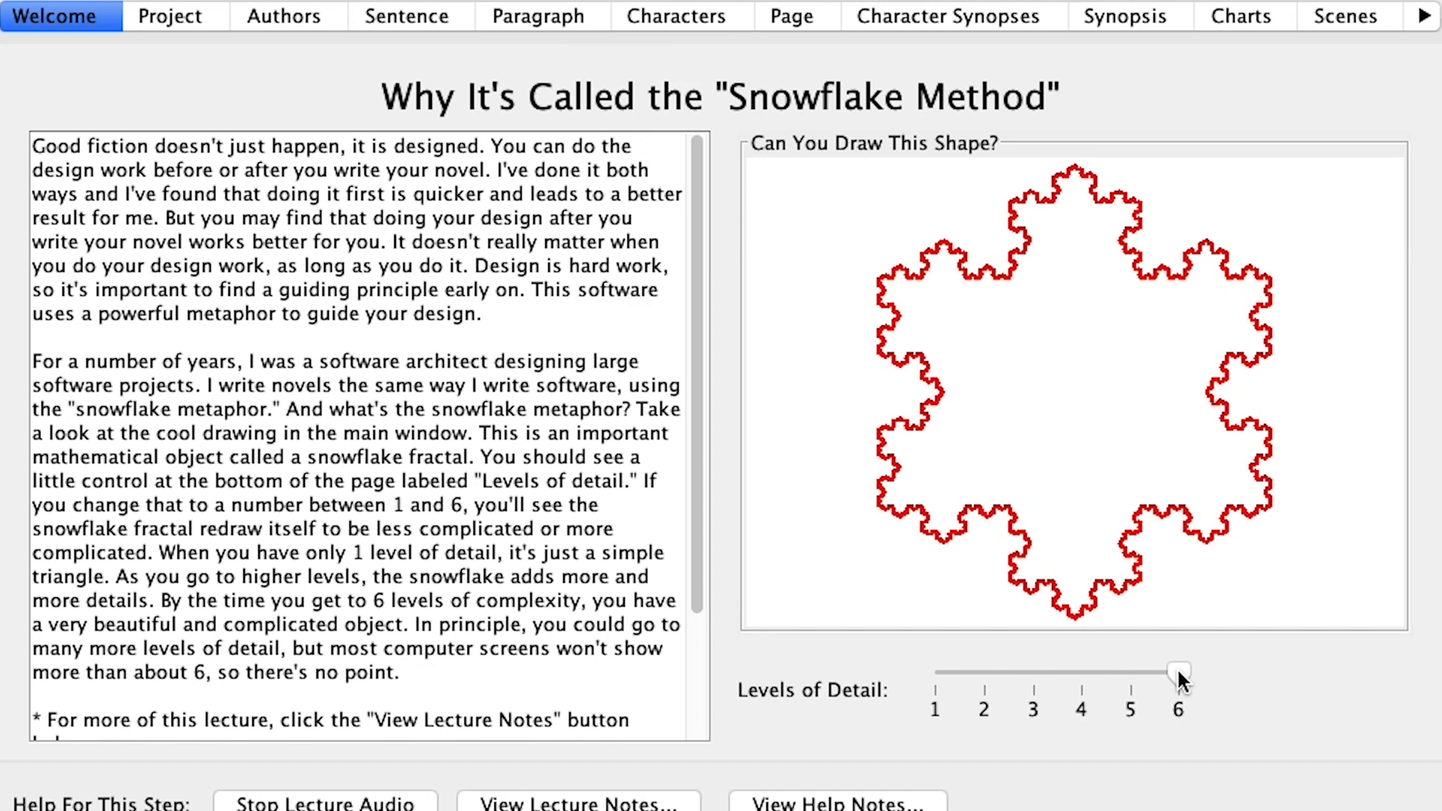
Step: Set Levels of Detail to 1 for a triangle, then raise it to 2 and 3
{"action": "left_click_drag", "start_coordinate": [1177, 671], "coordinate": [796, 667]}
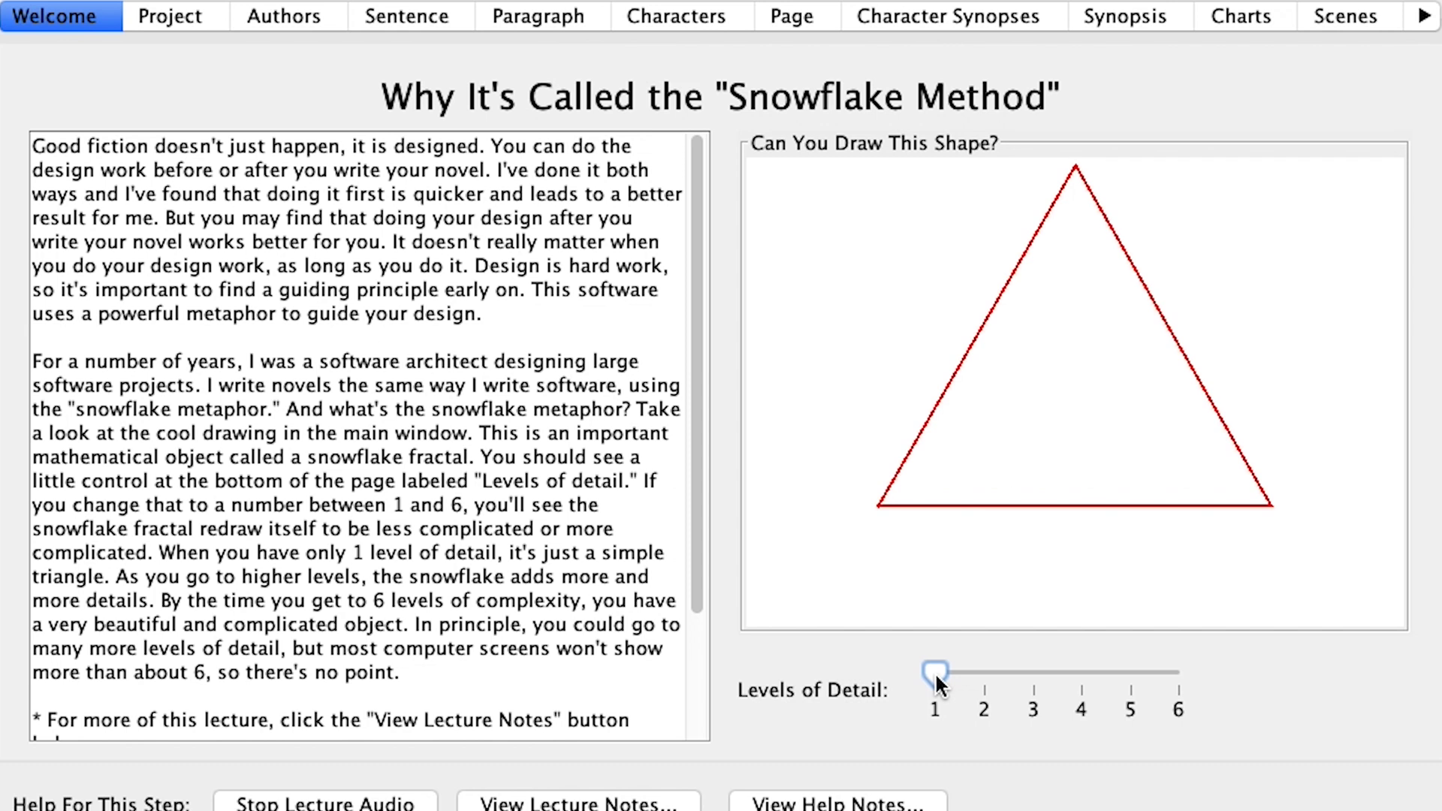
{"action": "left_click_drag", "start_coordinate": [936, 678], "coordinate": [967, 679]}
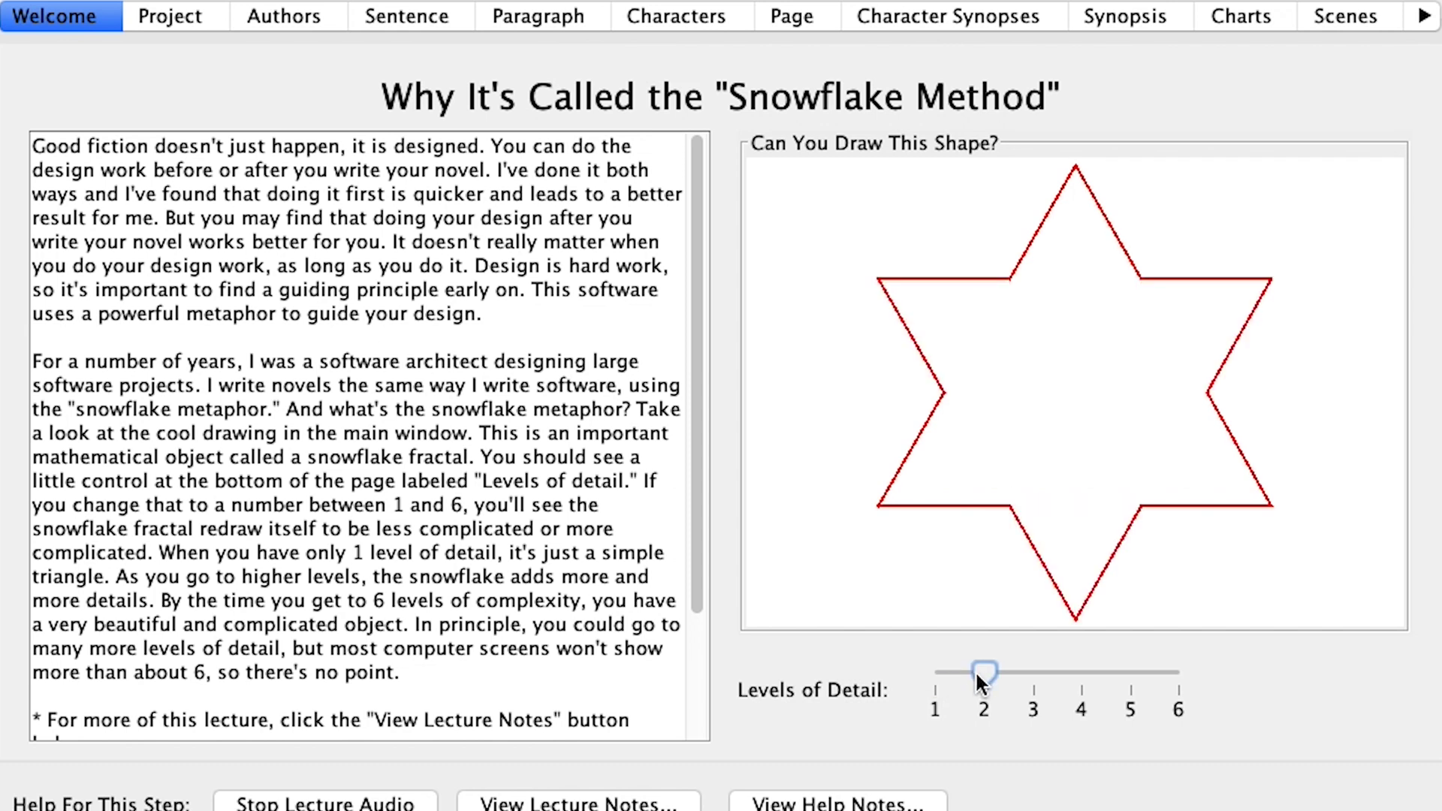
{"action": "left_click_drag", "start_coordinate": [982, 676], "coordinate": [1179, 685]}
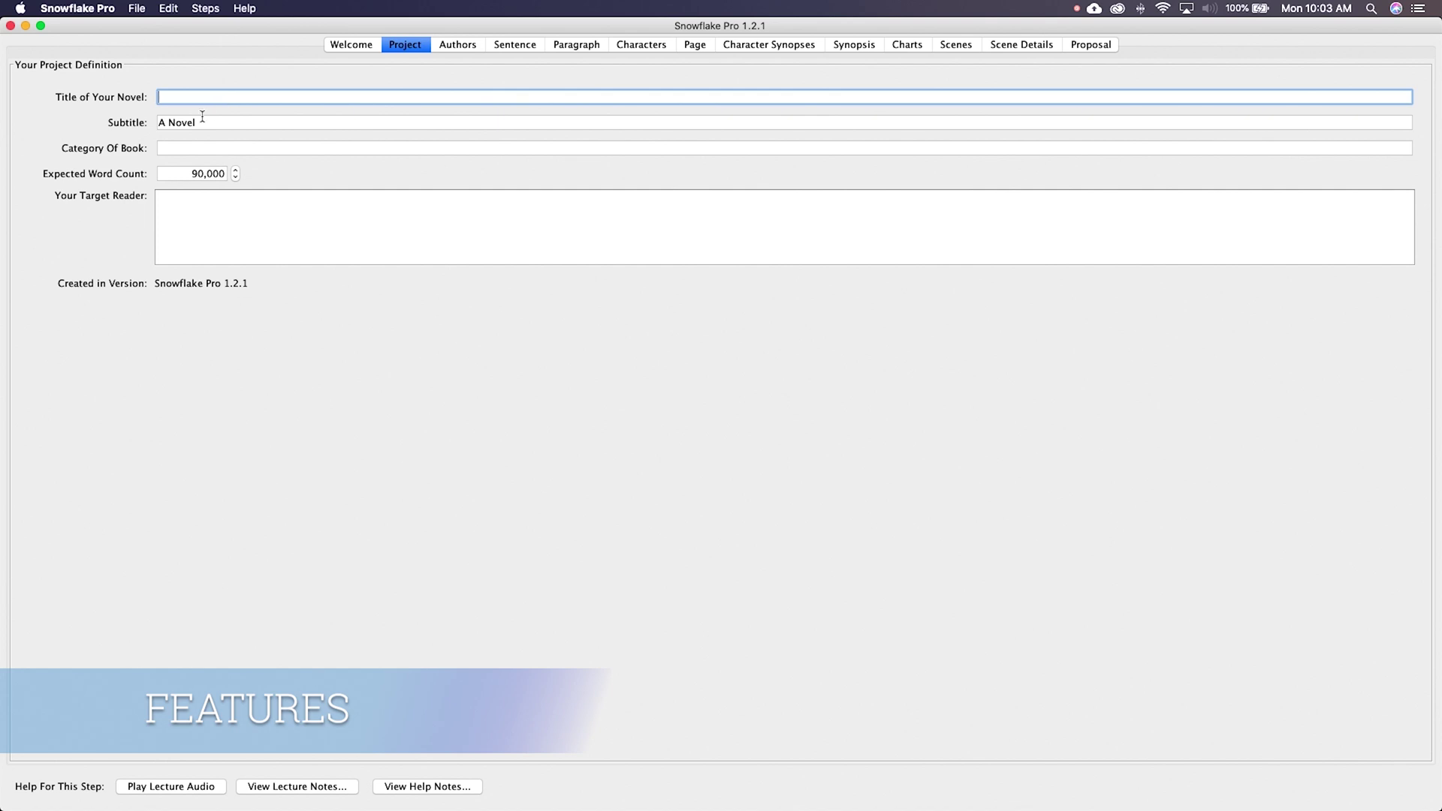
Step: Raise the Expected Word Count from 90,000 to 140,000
{"action": "left_click", "coordinate": [235, 170]}
{"action": "left_click", "coordinate": [236, 170]}
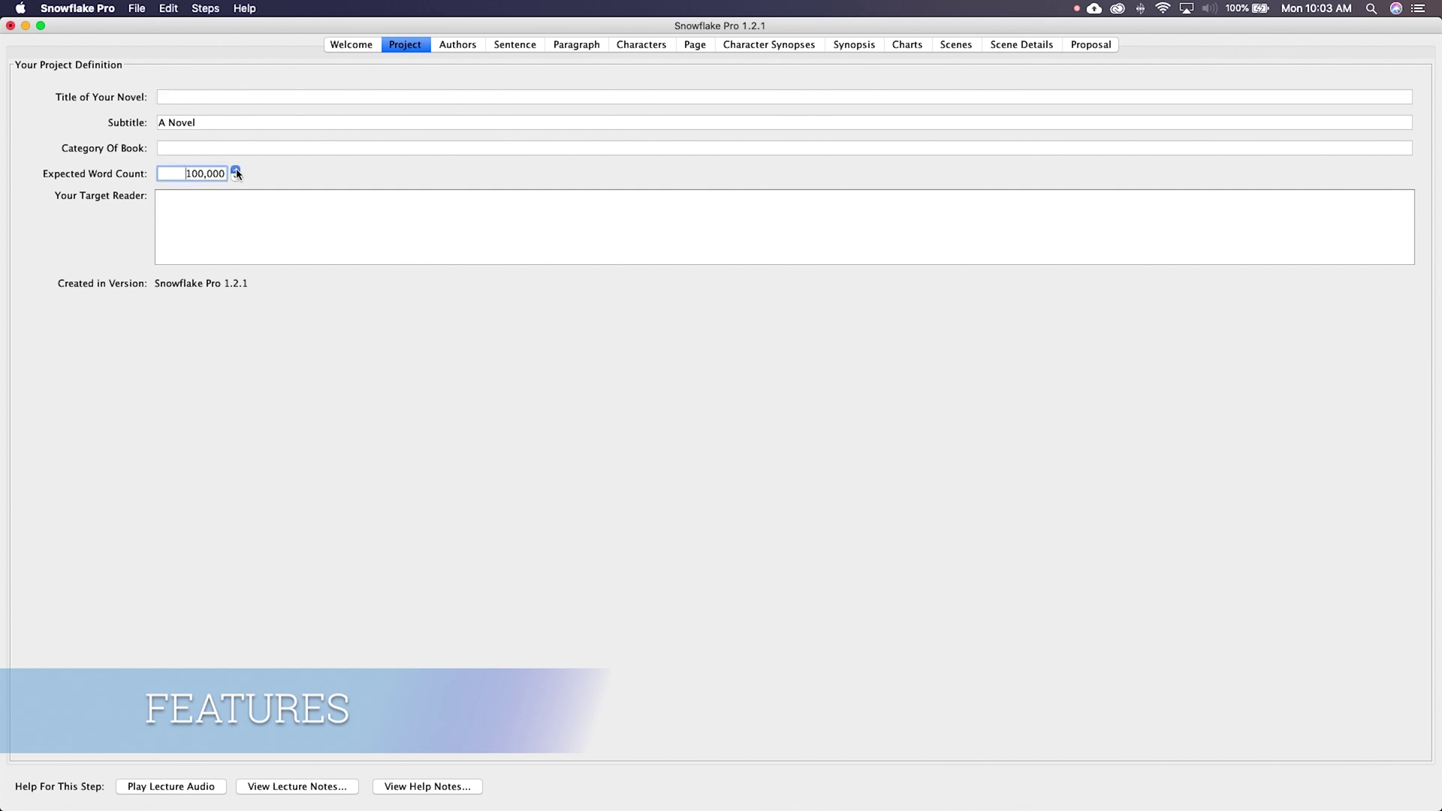
{"action": "left_click", "coordinate": [235, 169]}
{"action": "left_click", "coordinate": [235, 169]}
{"action": "left_click", "coordinate": [235, 170]}
{"action": "left_click", "coordinate": [235, 169]}
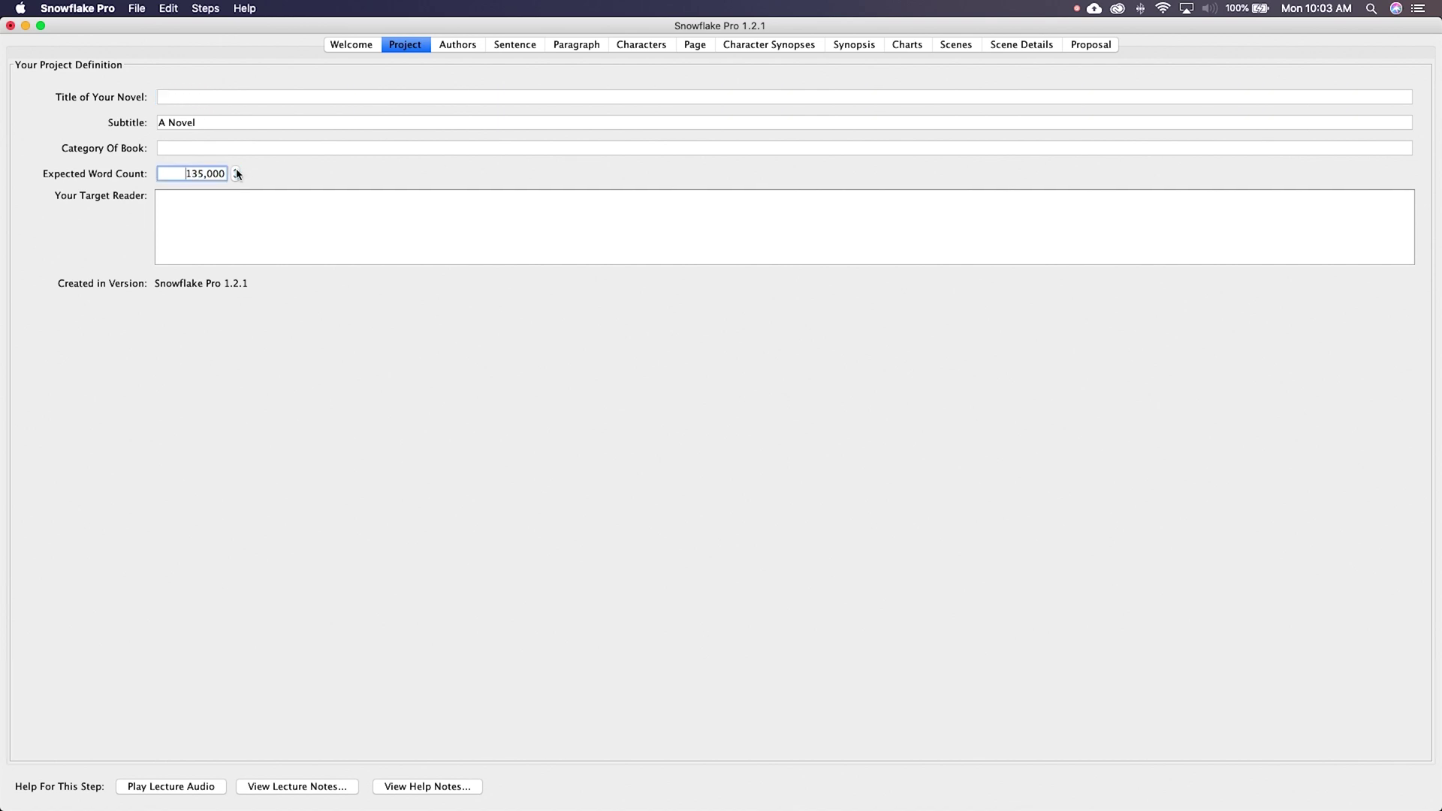
{"action": "left_click", "coordinate": [235, 169]}
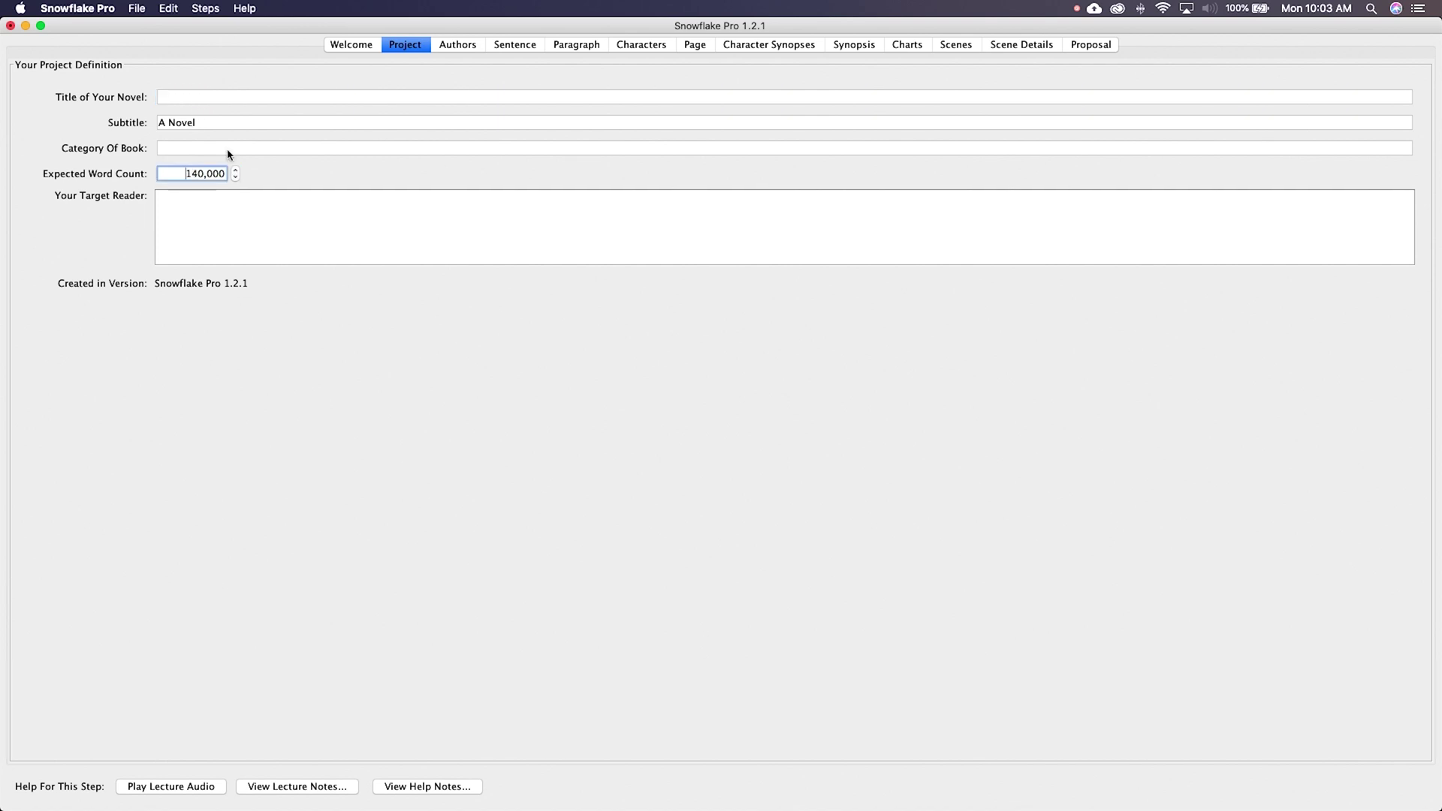
Step: Save the project as 'Test' in the Desktop folder, then type 'Harry Pott'
{"action": "left_click", "coordinate": [220, 97]}
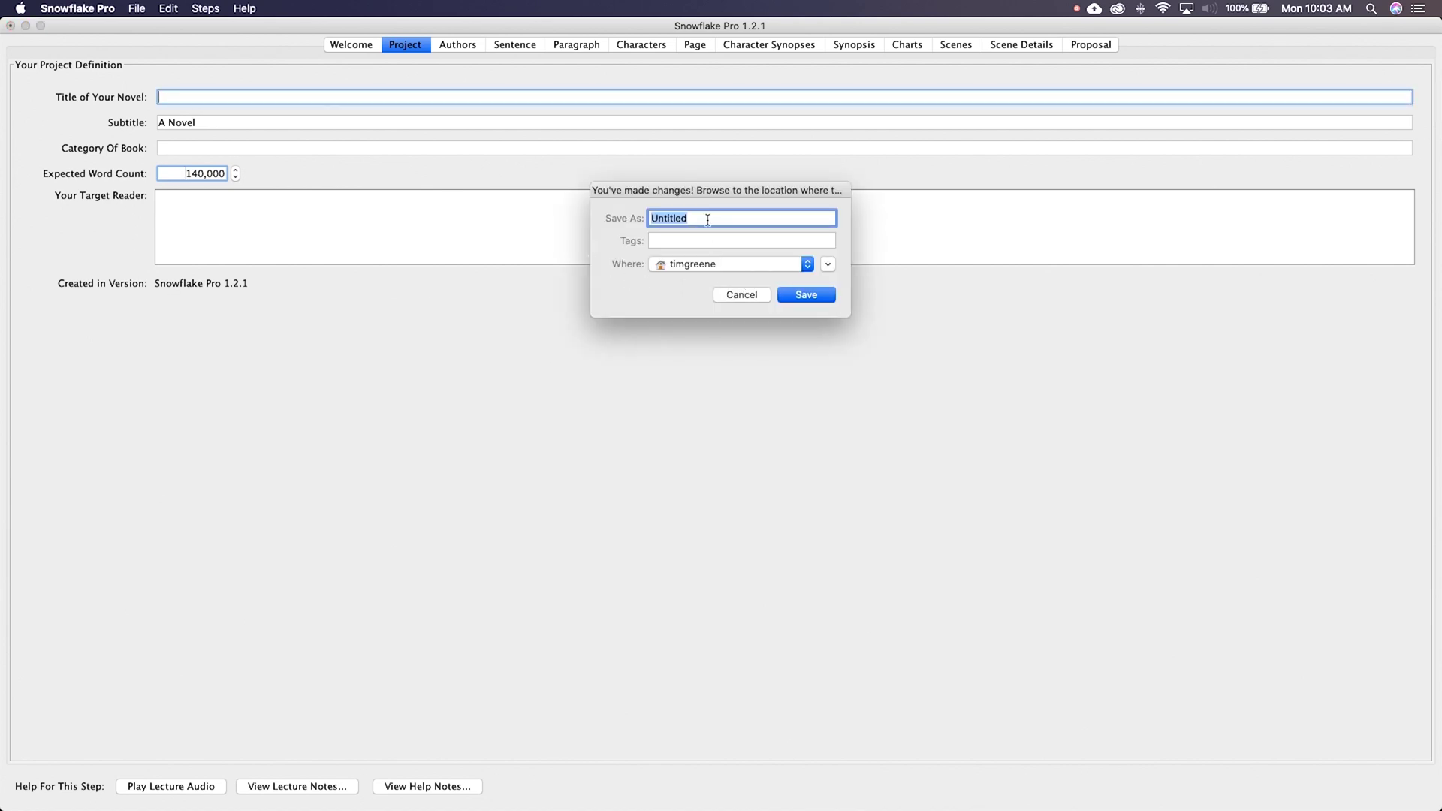
{"action": "type", "text": "Test"}
{"action": "left_click", "coordinate": [773, 264]}
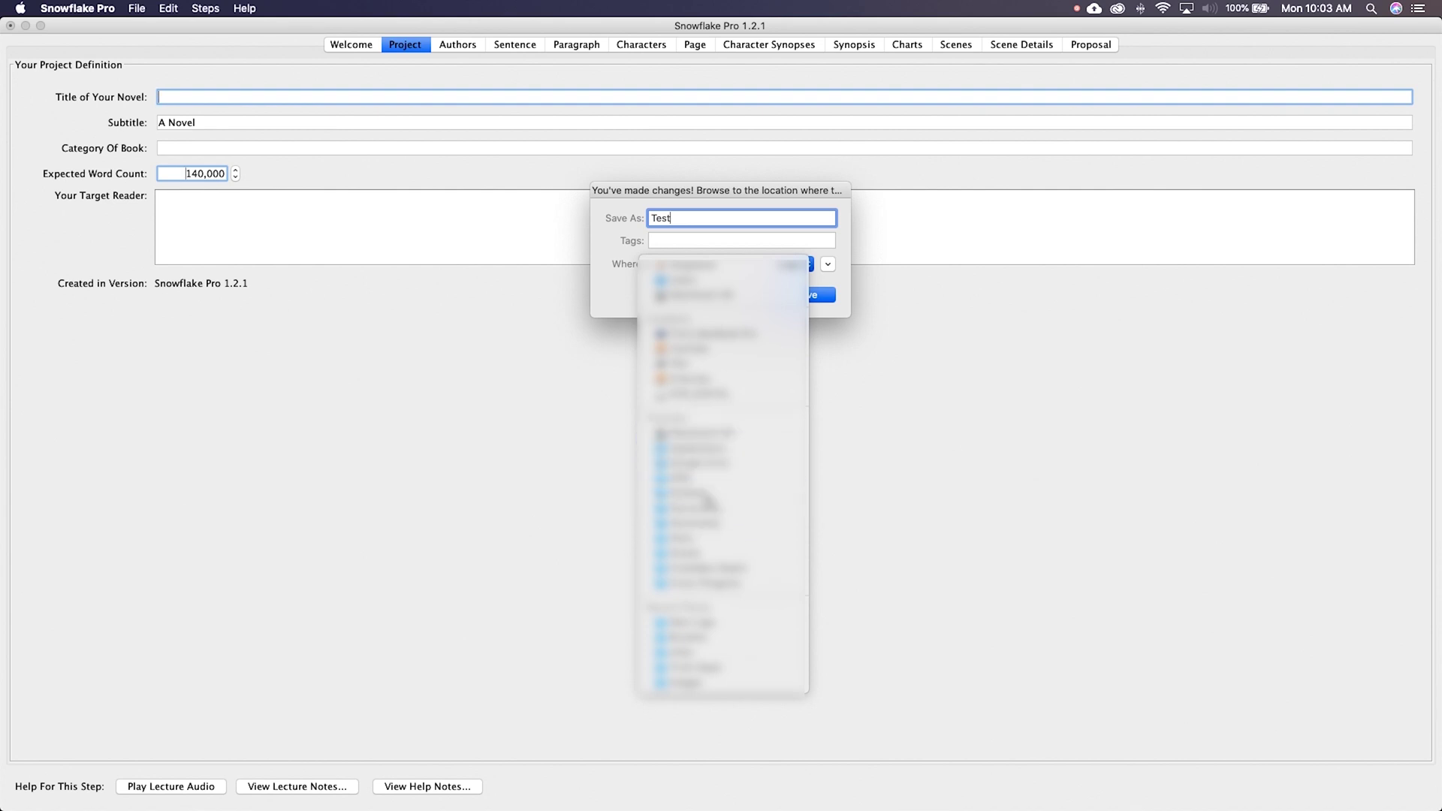
{"action": "left_click", "coordinate": [708, 496]}
{"action": "left_click", "coordinate": [815, 296]}
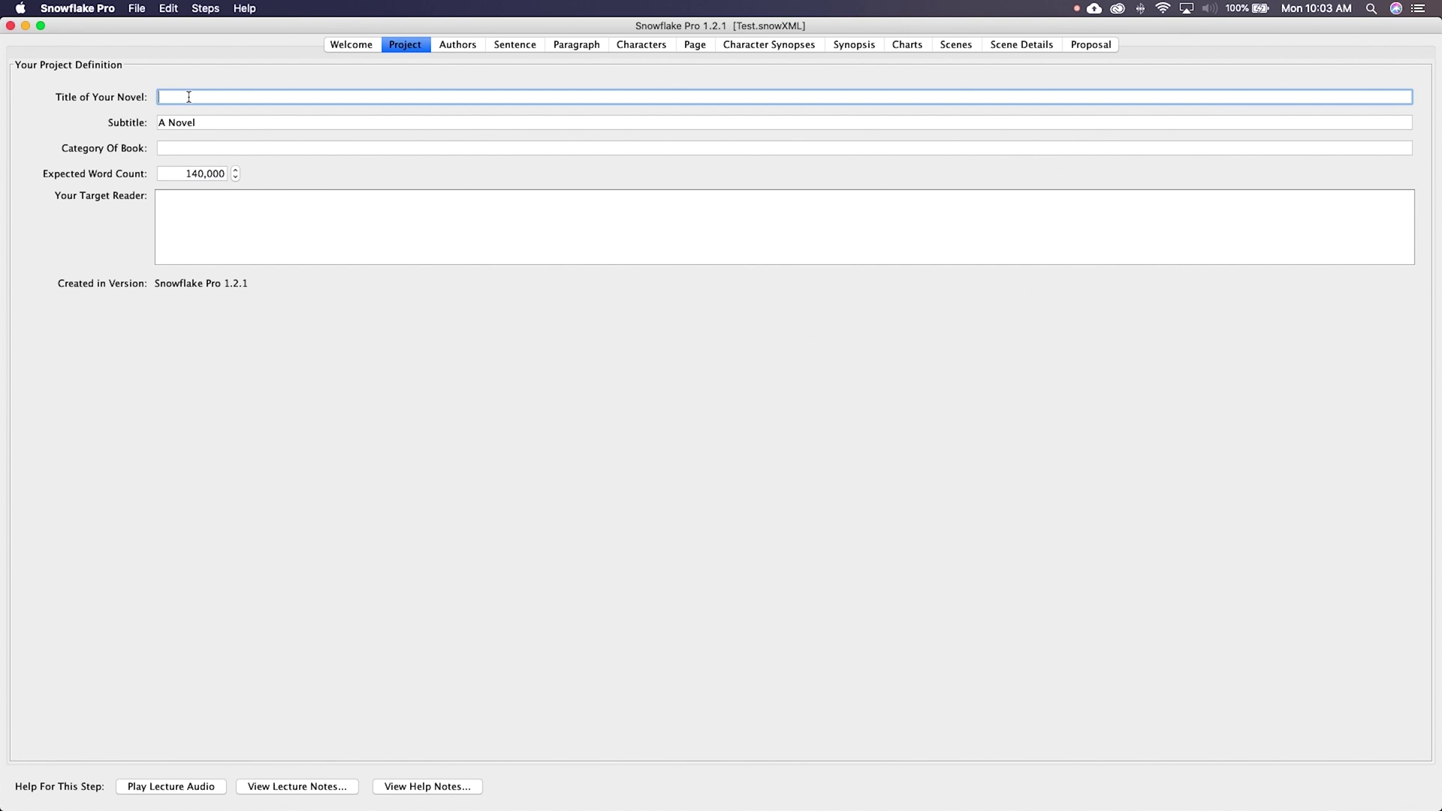
{"action": "type", "text": "Harry Pott"}
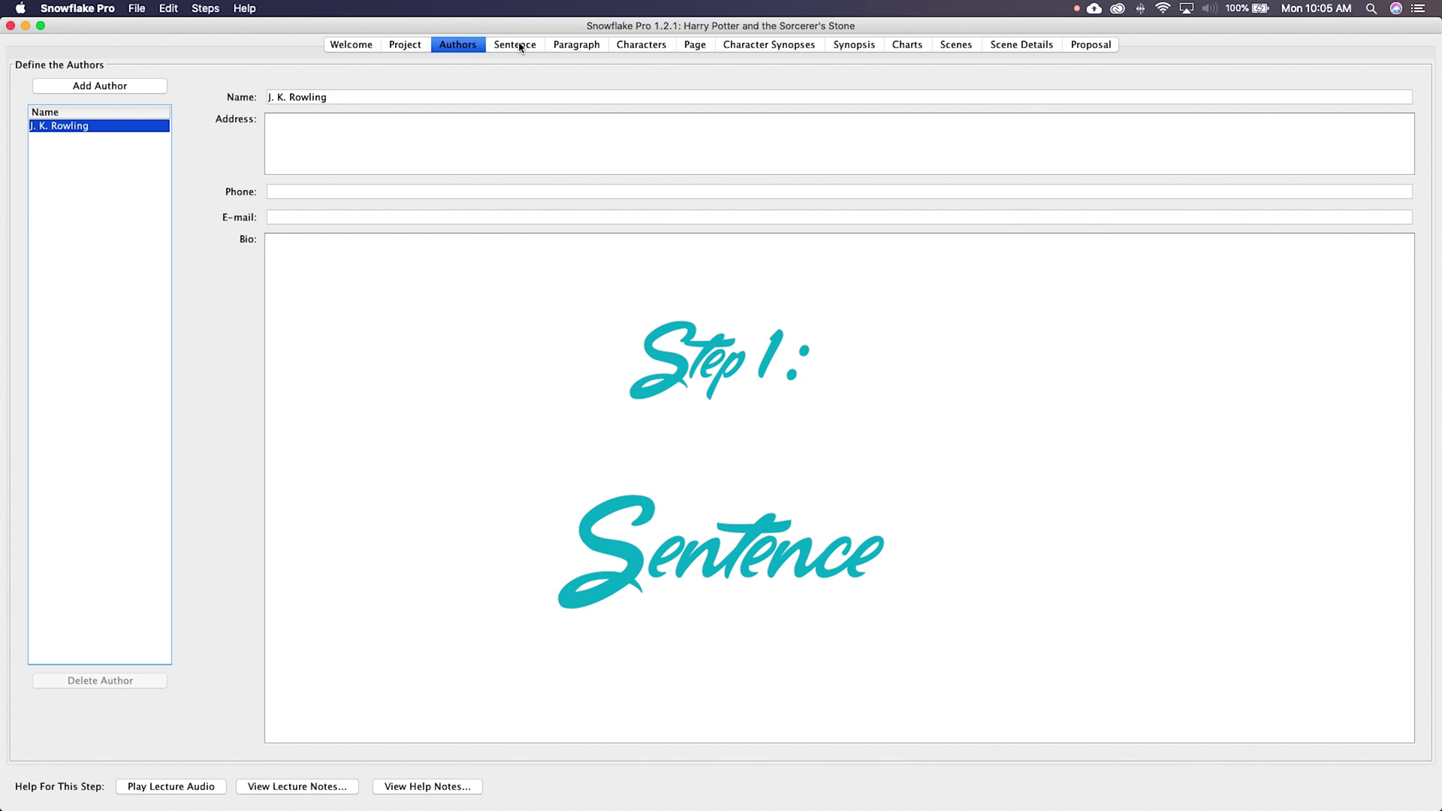
Step: Show the Harry Potter example's 13-word one-sentence storyline summary on the Sentence step
{"action": "left_click", "coordinate": [520, 47]}
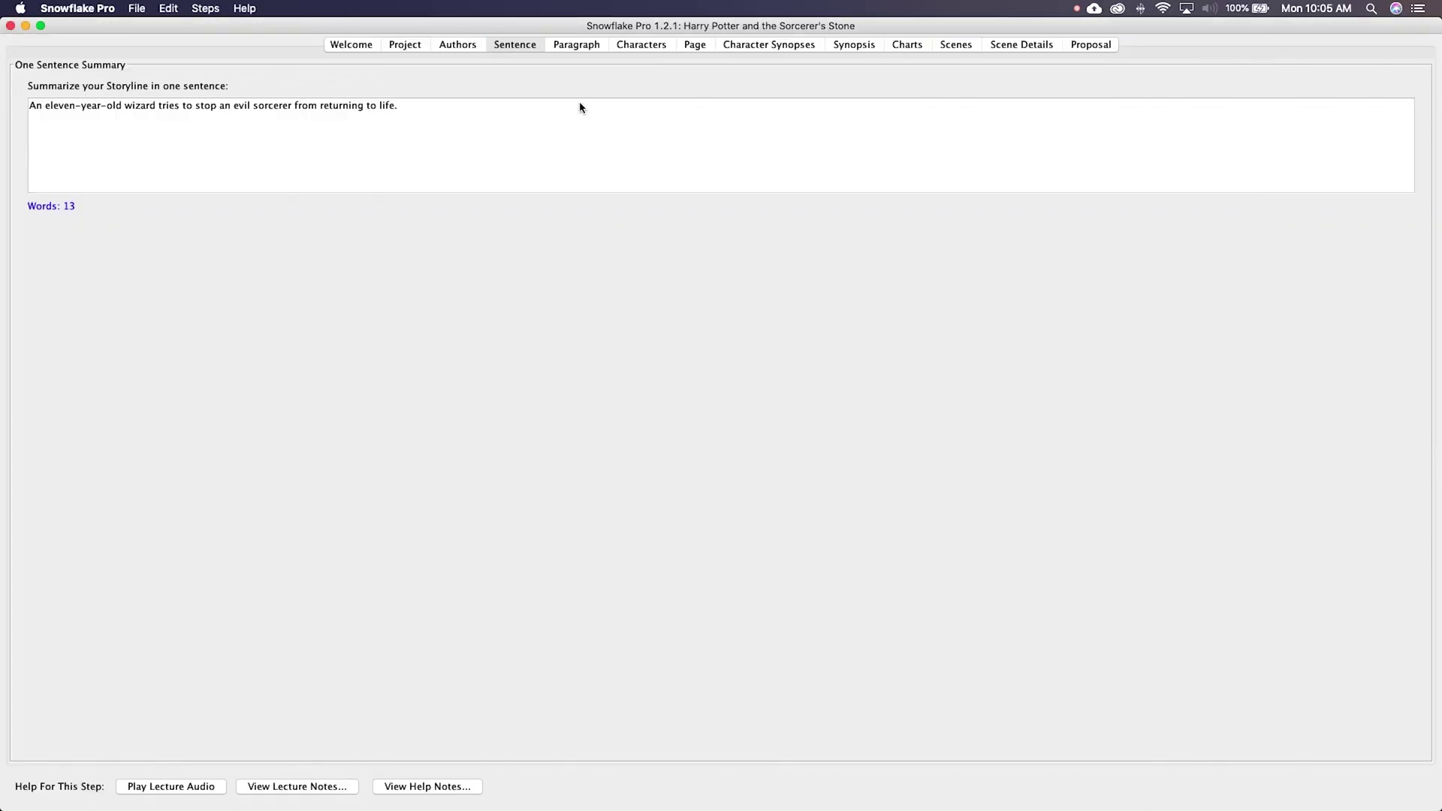
Step: Open the Paragraph step to read the one-paragraph story summary
{"action": "left_click", "coordinate": [1139, 90]}
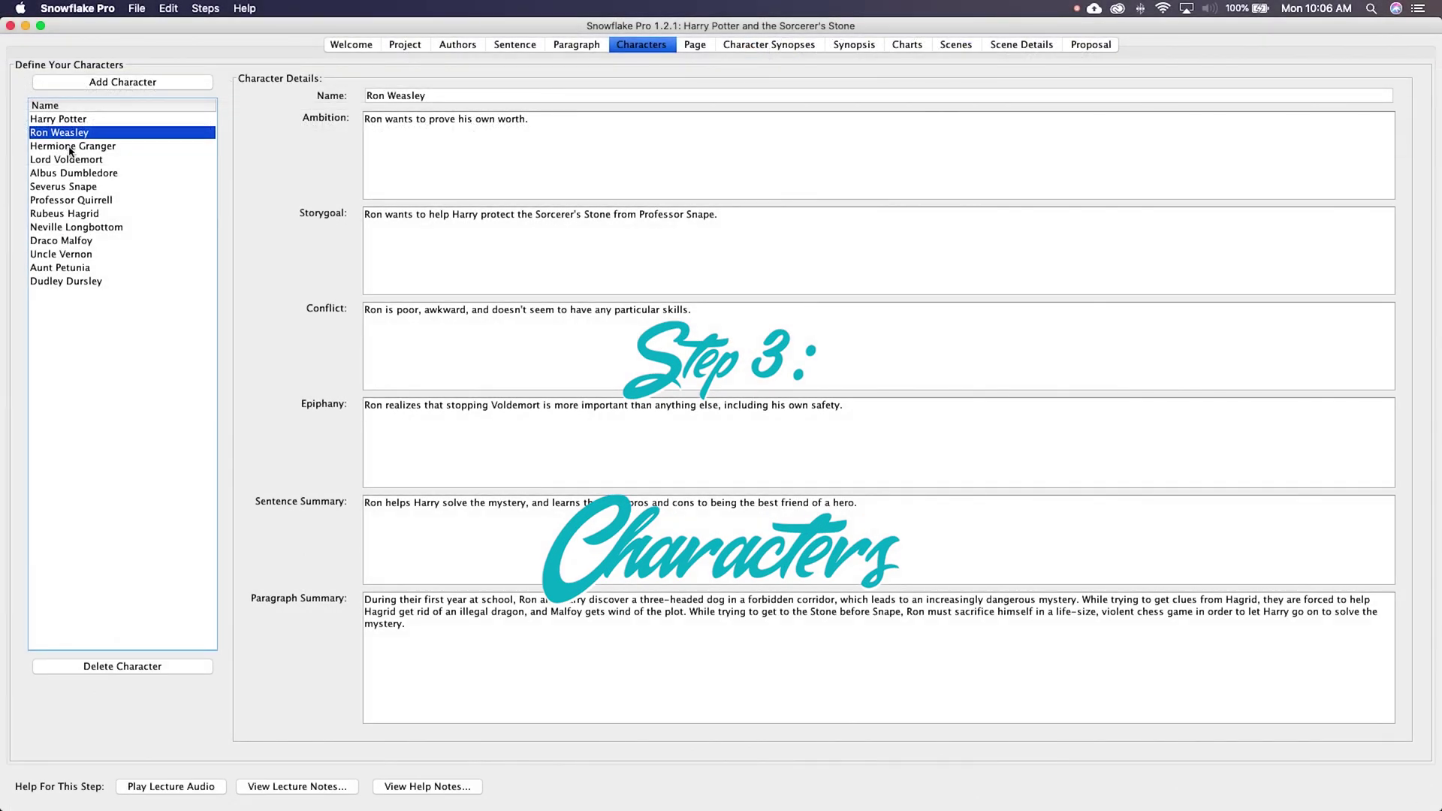
Step: View Hermione Granger's, then Lord Voldemort's character details, and go to the Page step
{"action": "left_click", "coordinate": [70, 148]}
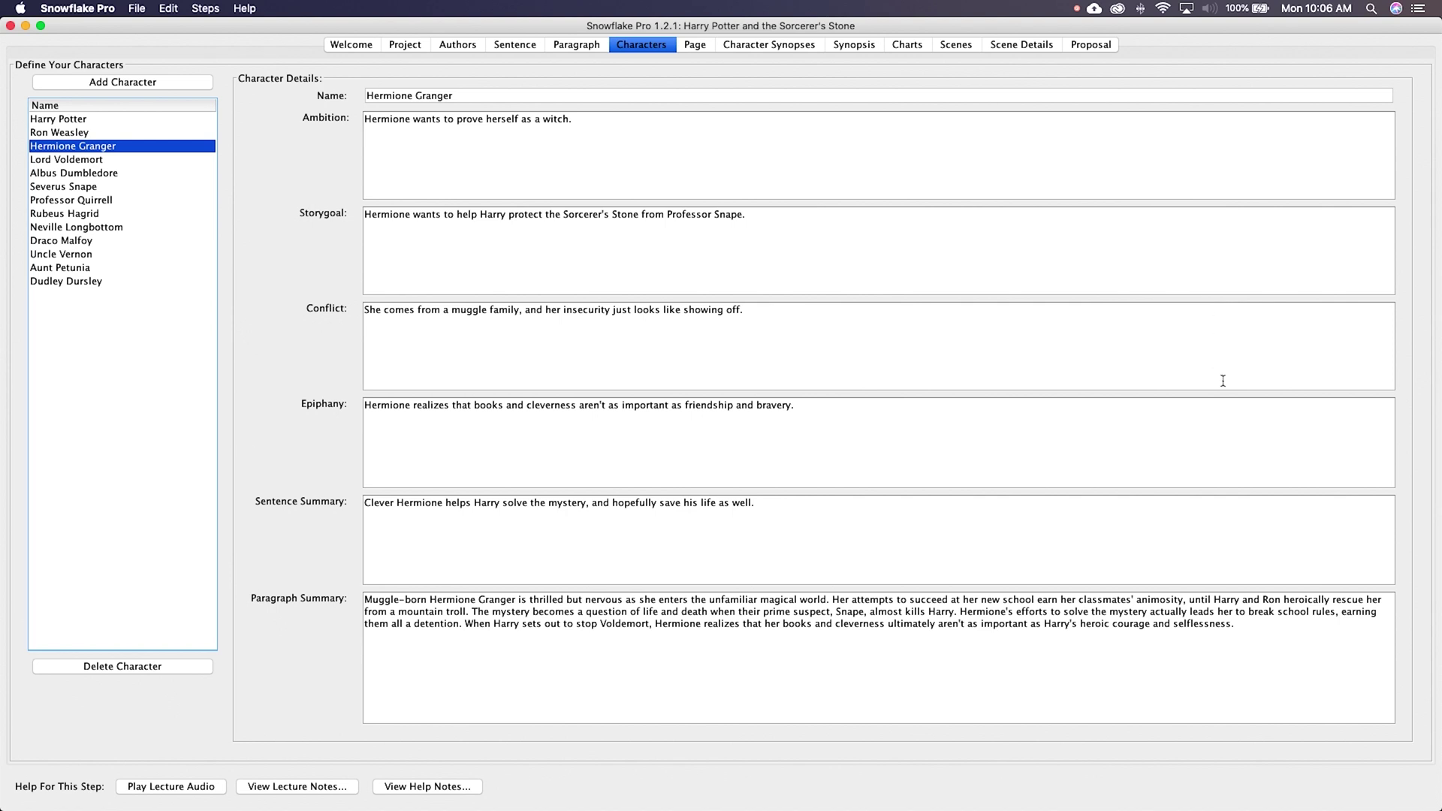
{"action": "left_click", "coordinate": [56, 159]}
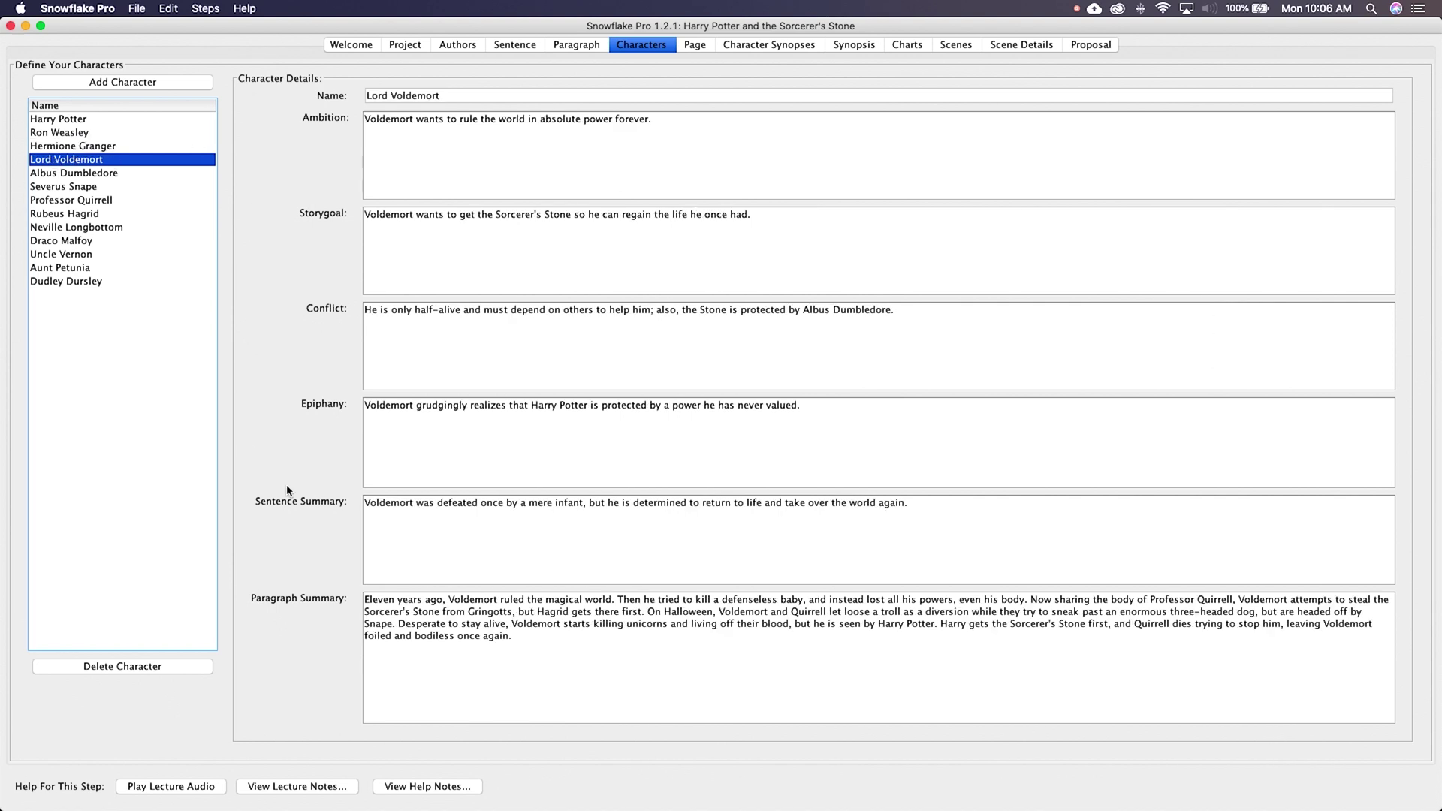
{"action": "left_click", "coordinate": [694, 44]}
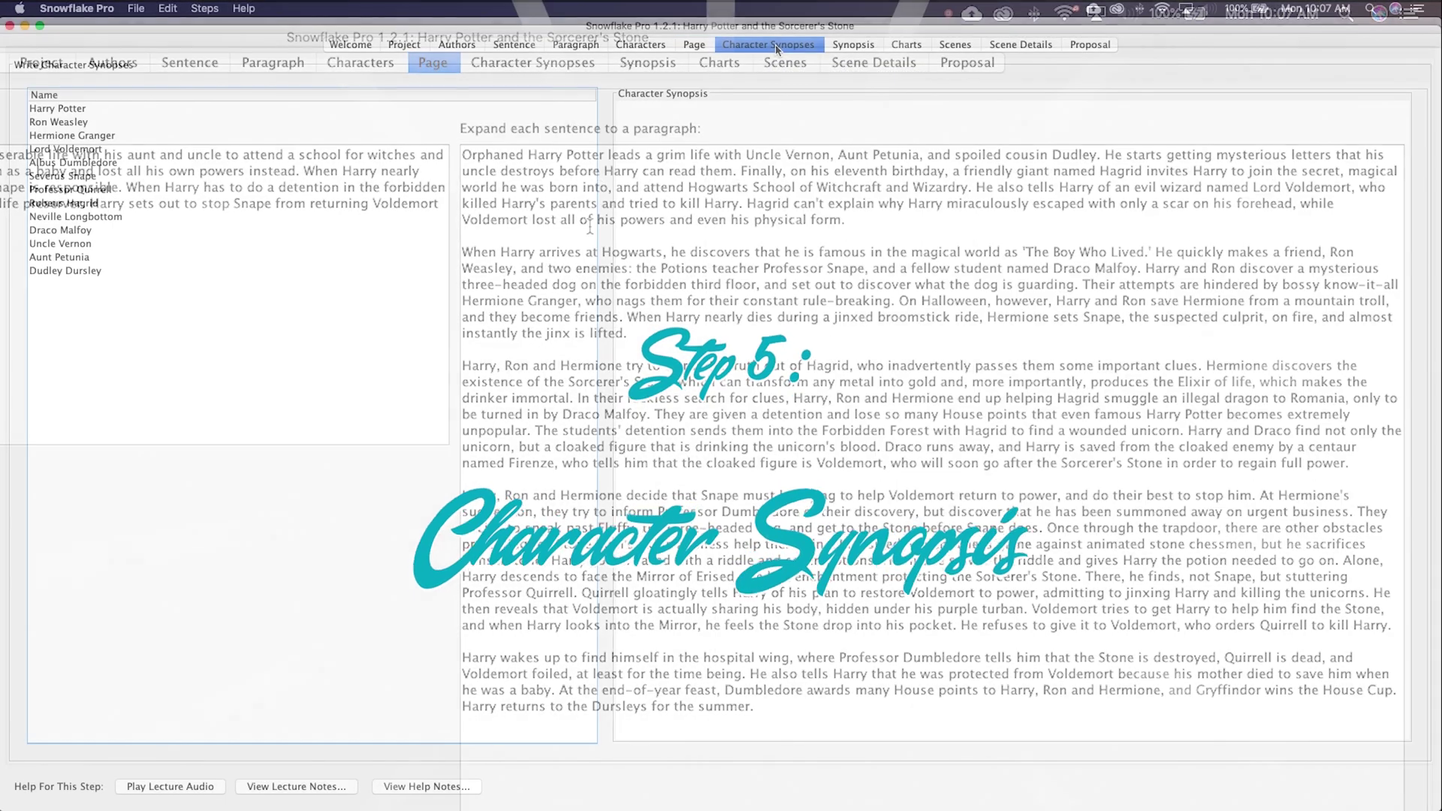
Step: Show Hermione Granger's character synopsis, then Lord Voldemort's
{"action": "left_click", "coordinate": [58, 139]}
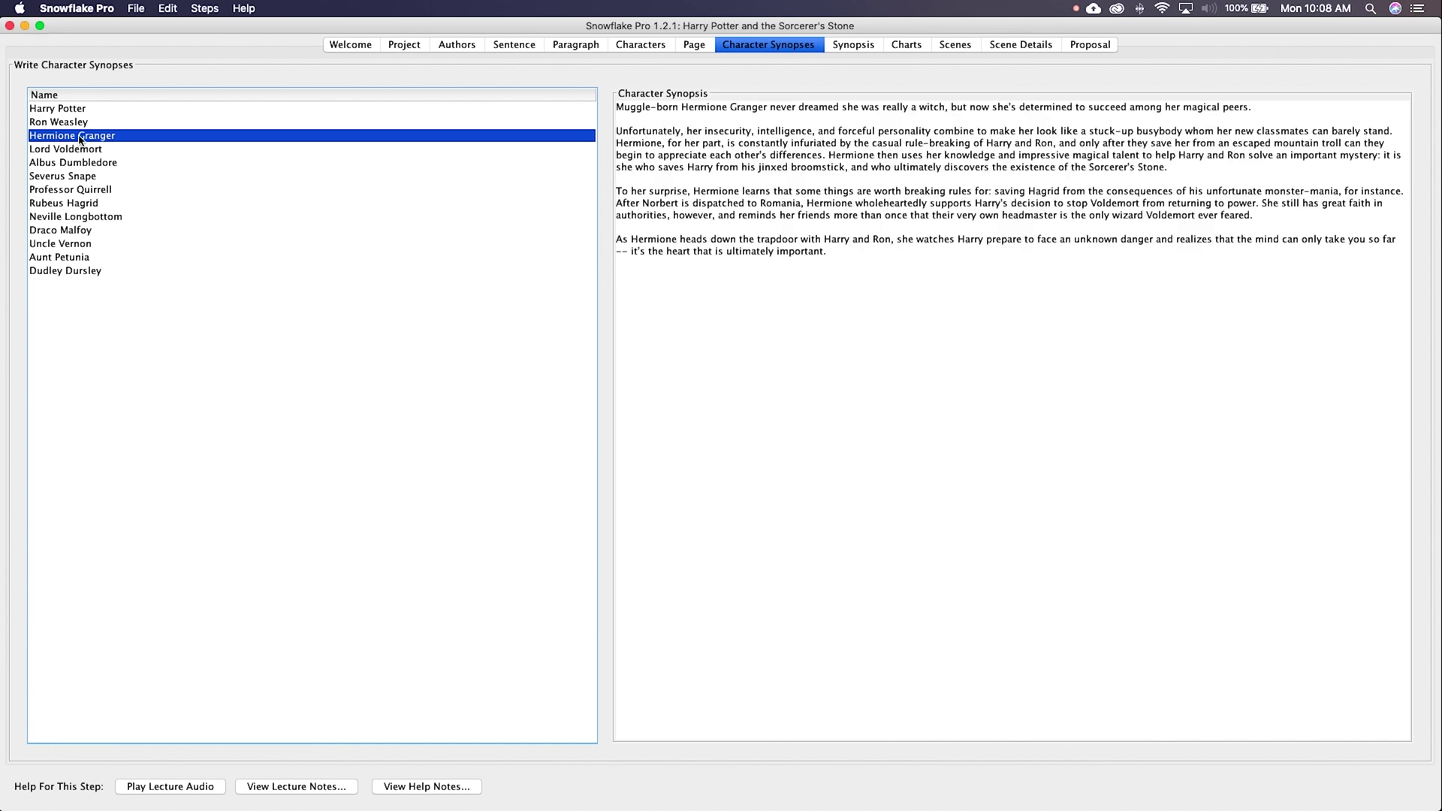
{"action": "left_click", "coordinate": [75, 149]}
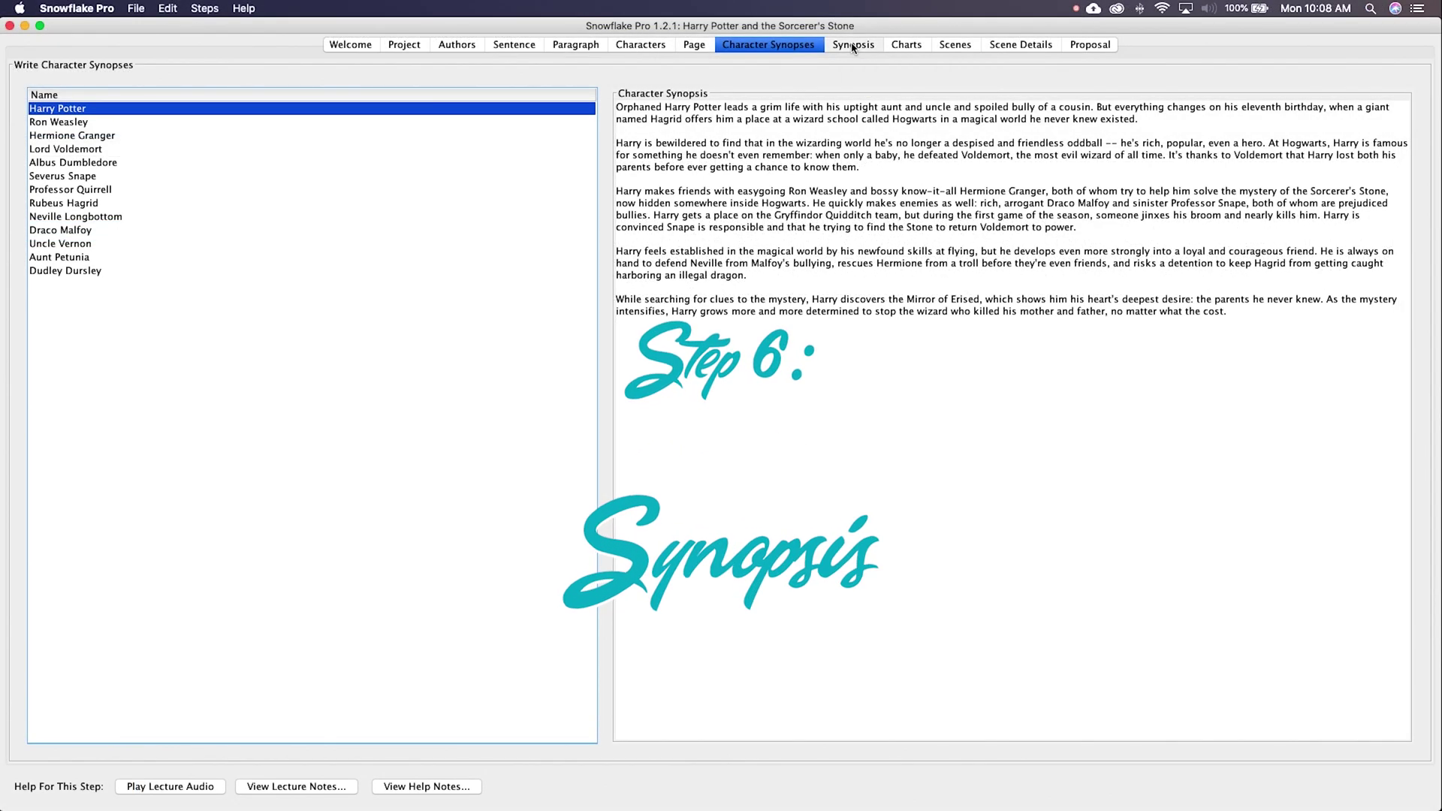
Step: Open the Synopsis step and scroll down through the full expanded synopsis
{"action": "left_click", "coordinate": [852, 45]}
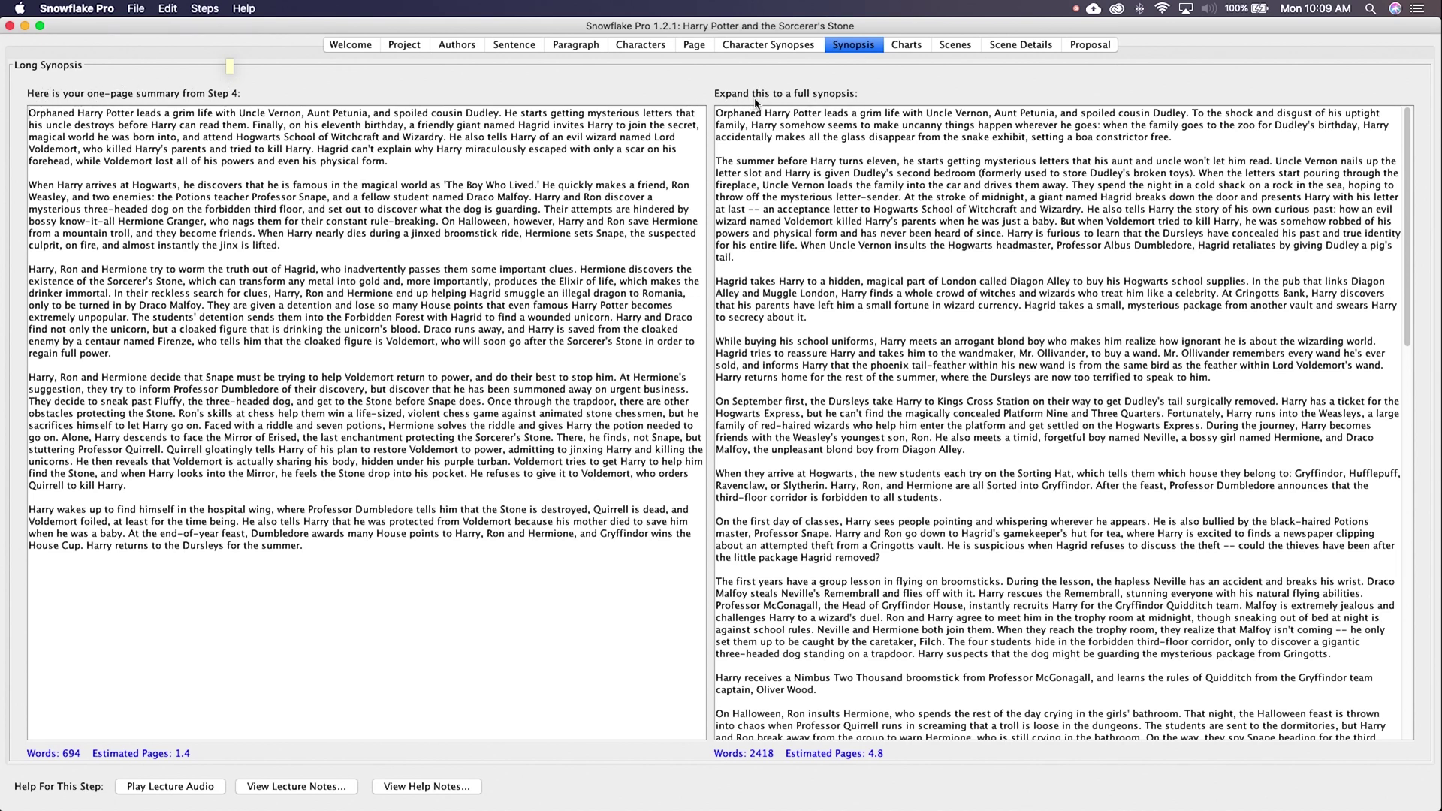
{"action": "scroll", "coordinate": [825, 225], "scroll_direction": "down", "scroll_amount": 5}
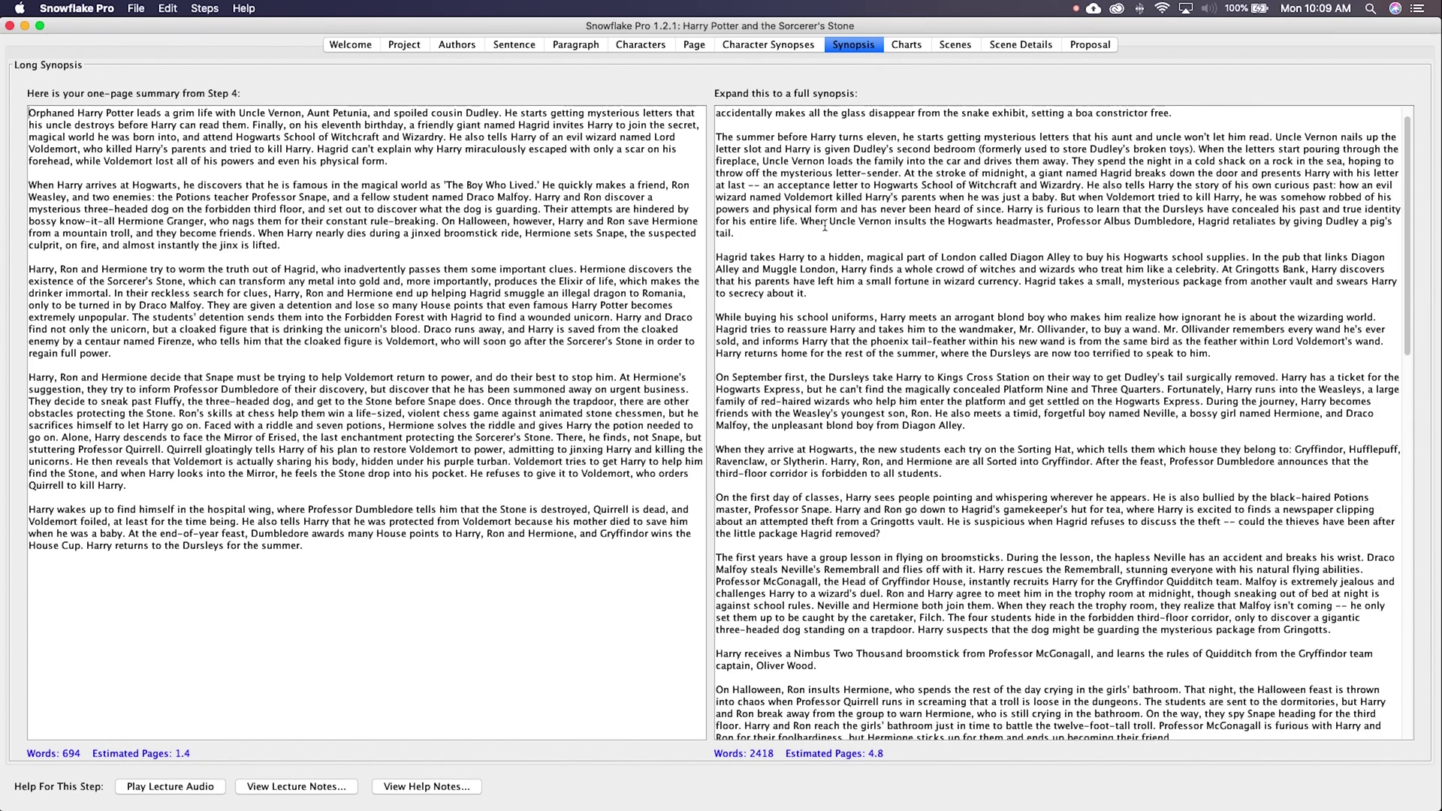
{"action": "scroll", "coordinate": [824, 225], "scroll_direction": "down", "scroll_amount": 5}
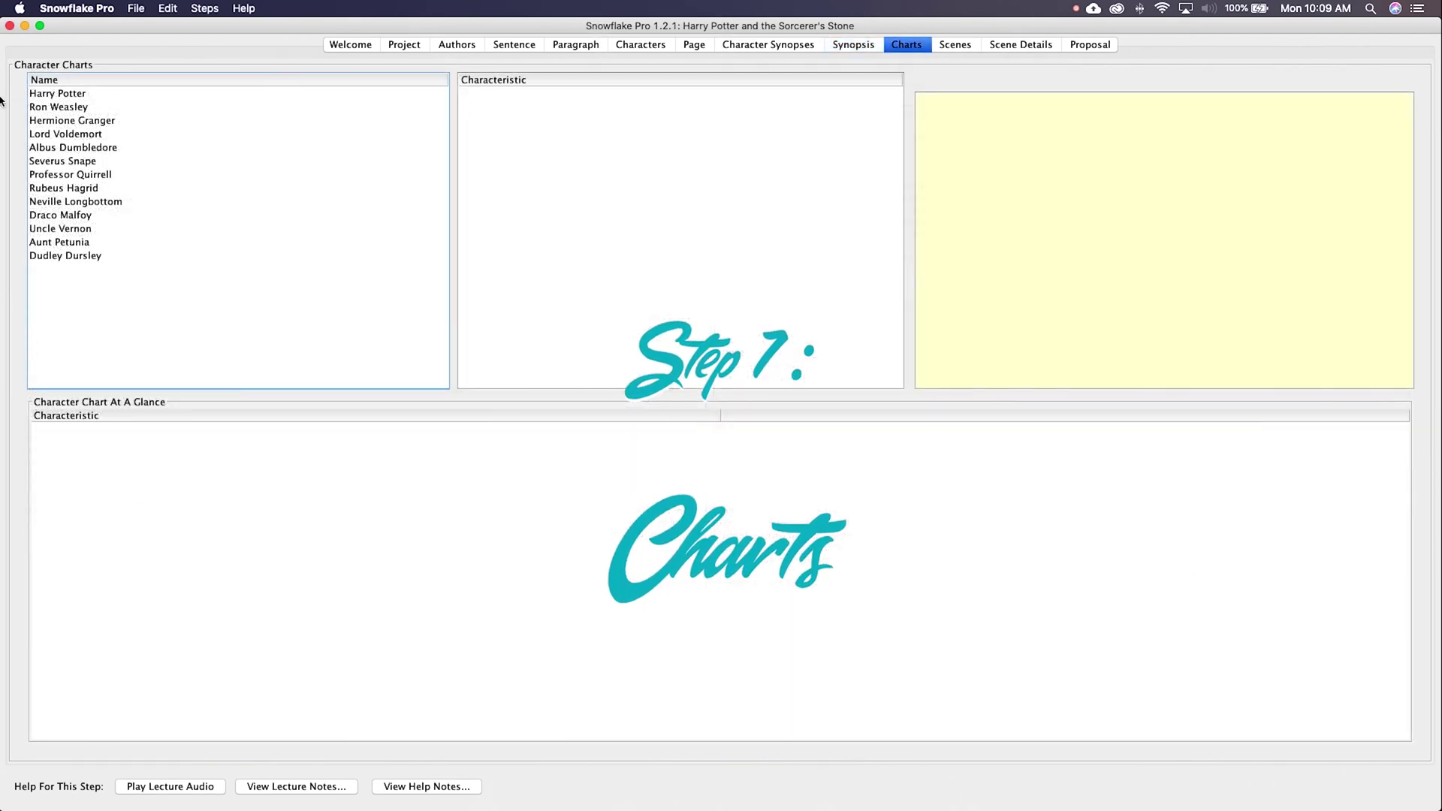
Step: Display Harry Potter's chart, then Ron Weasley's, then Harry Potter's again
{"action": "left_click", "coordinate": [67, 94]}
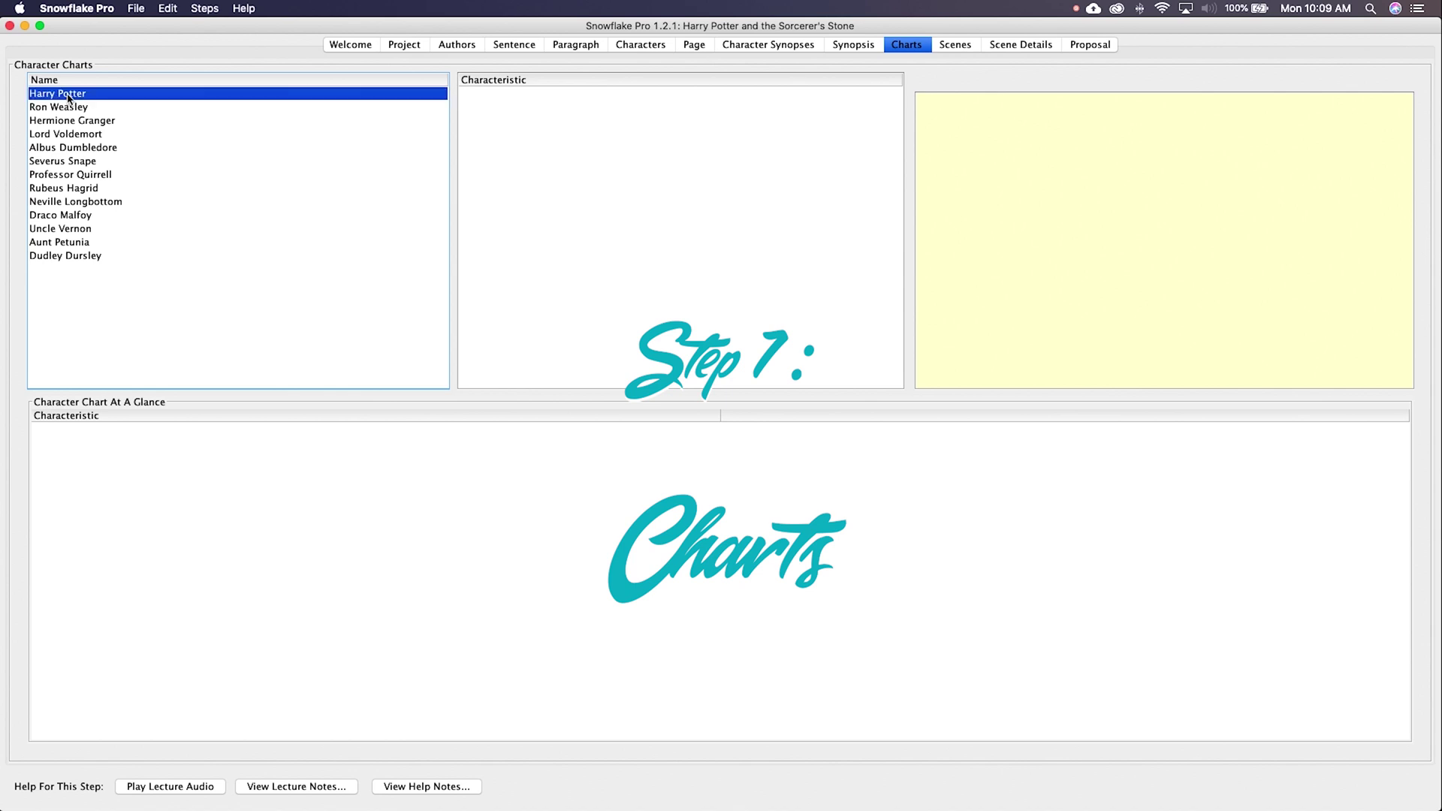
{"action": "left_click", "coordinate": [65, 111]}
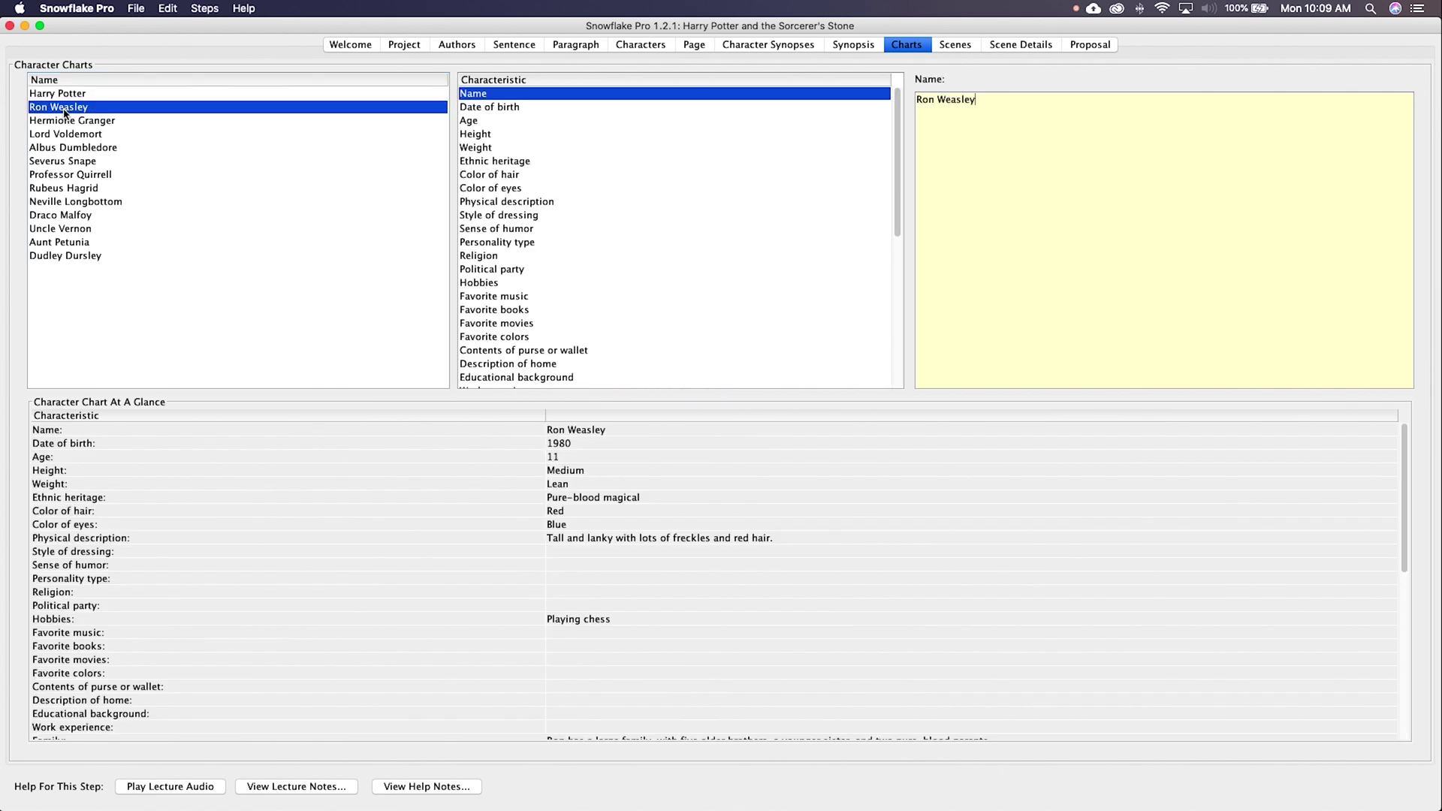
{"action": "left_click", "coordinate": [63, 96]}
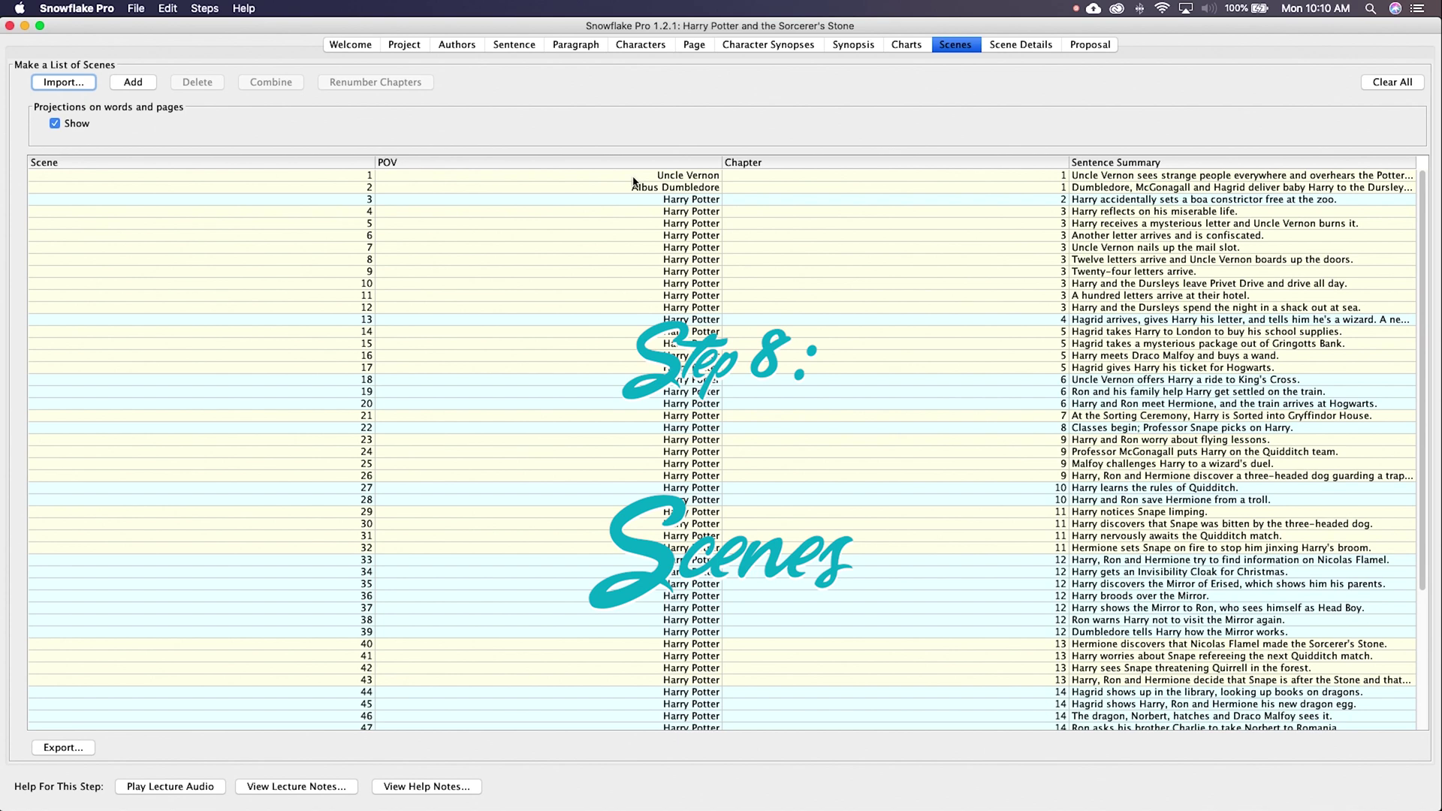
Step: Narrow the Scene, POV and Chapter columns to reveal full summaries, then switch to Scene Details
{"action": "left_click_drag", "start_coordinate": [377, 163], "coordinate": [113, 162]}
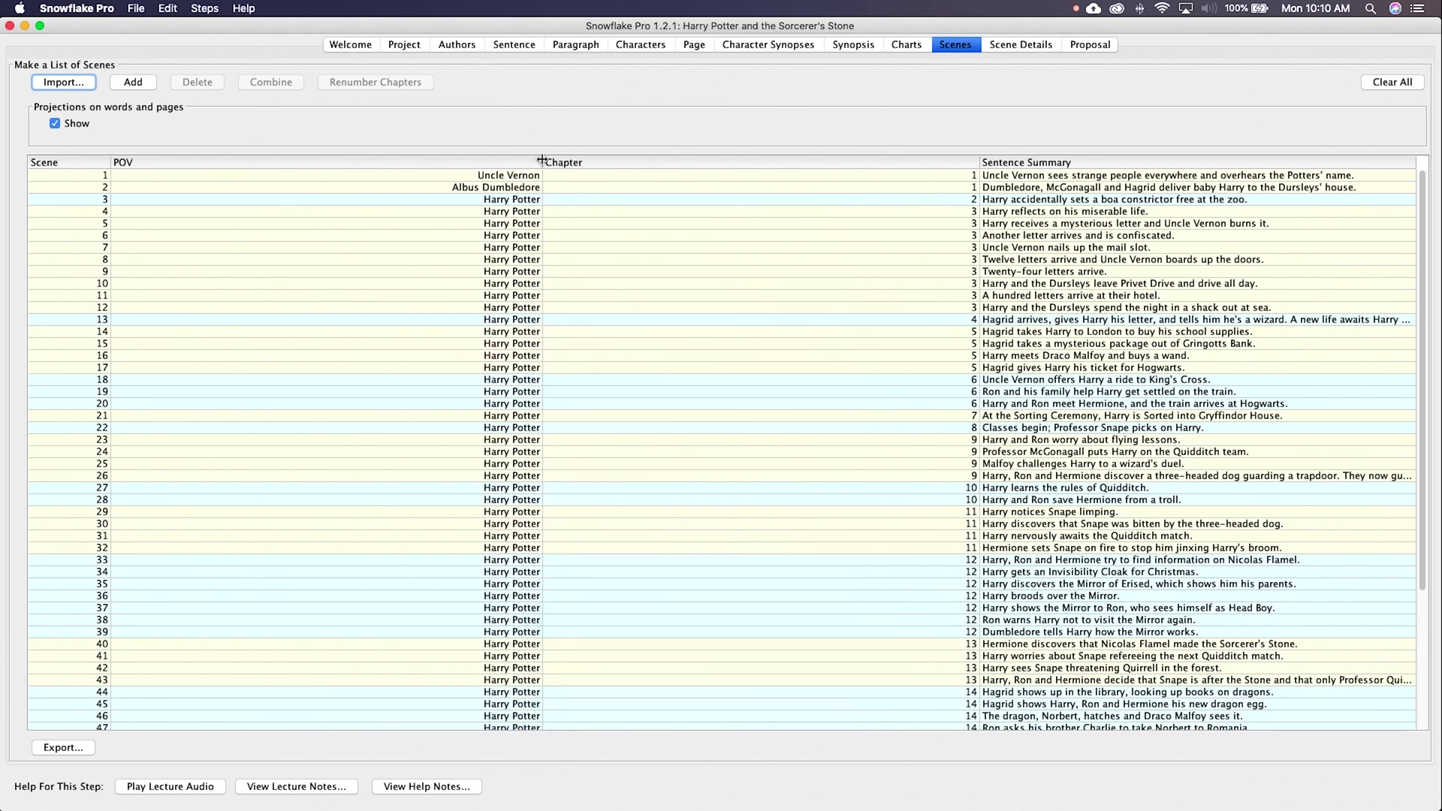
{"action": "left_click_drag", "start_coordinate": [542, 161], "coordinate": [255, 162]}
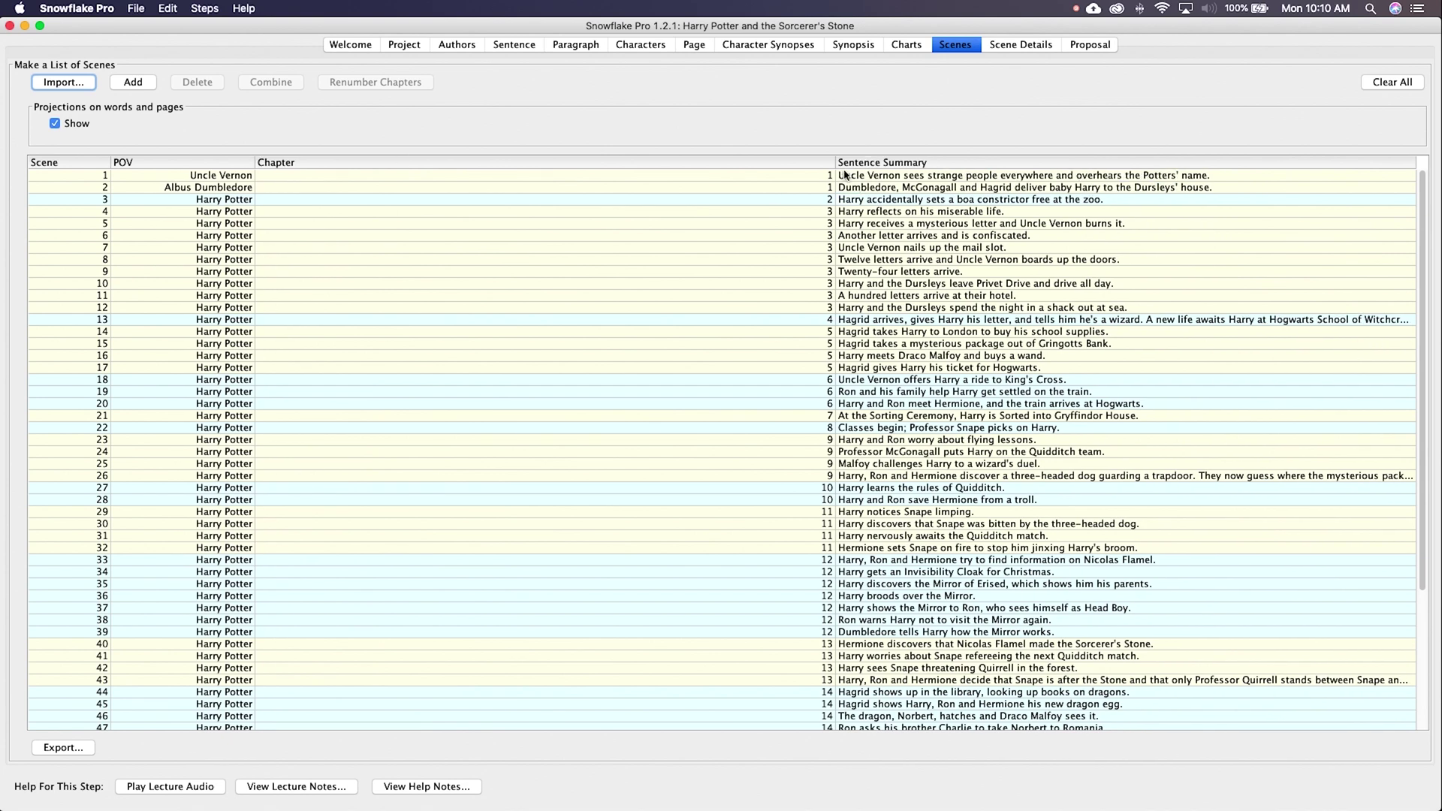
{"action": "left_click_drag", "start_coordinate": [837, 162], "coordinate": [338, 159]}
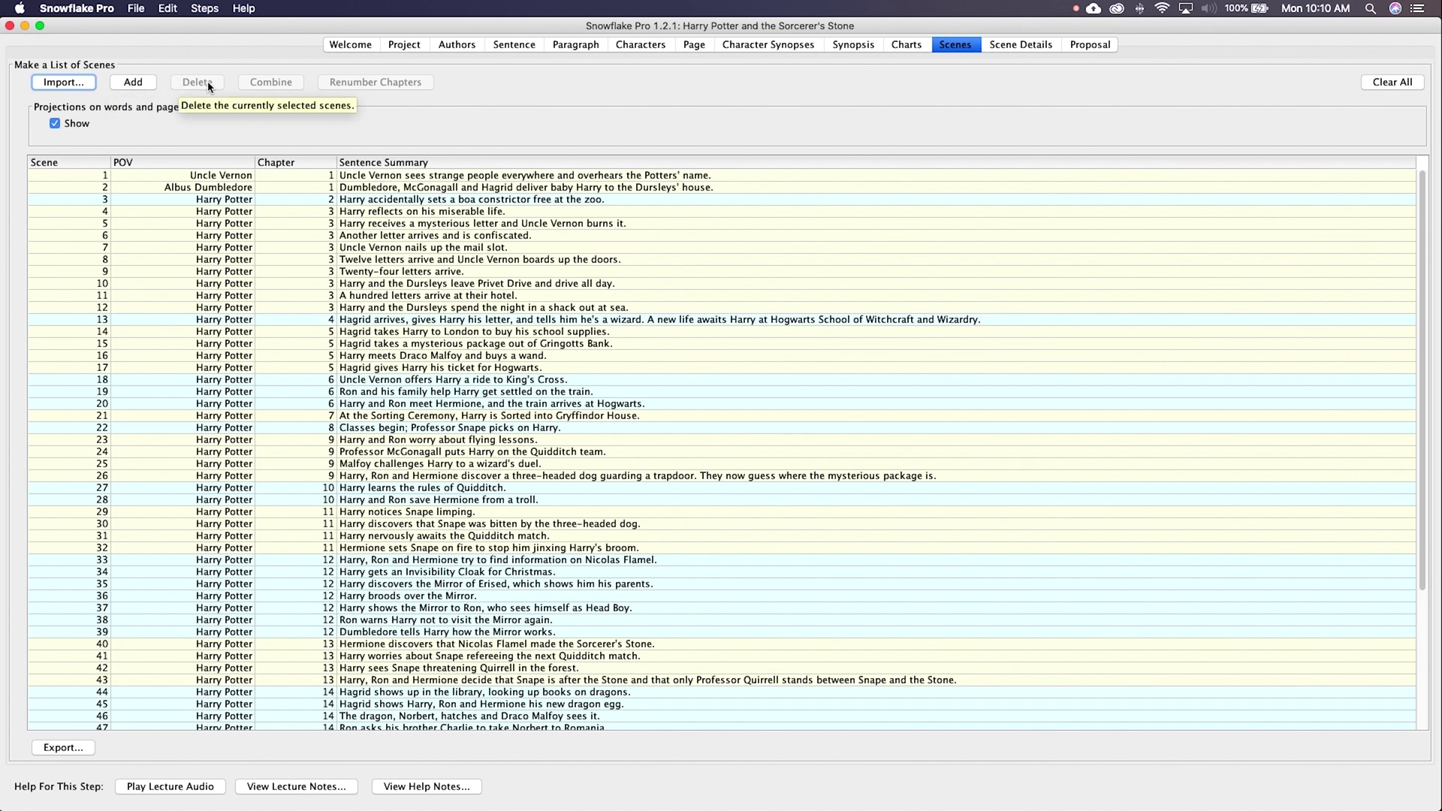
{"action": "key", "text": "super+Right"}
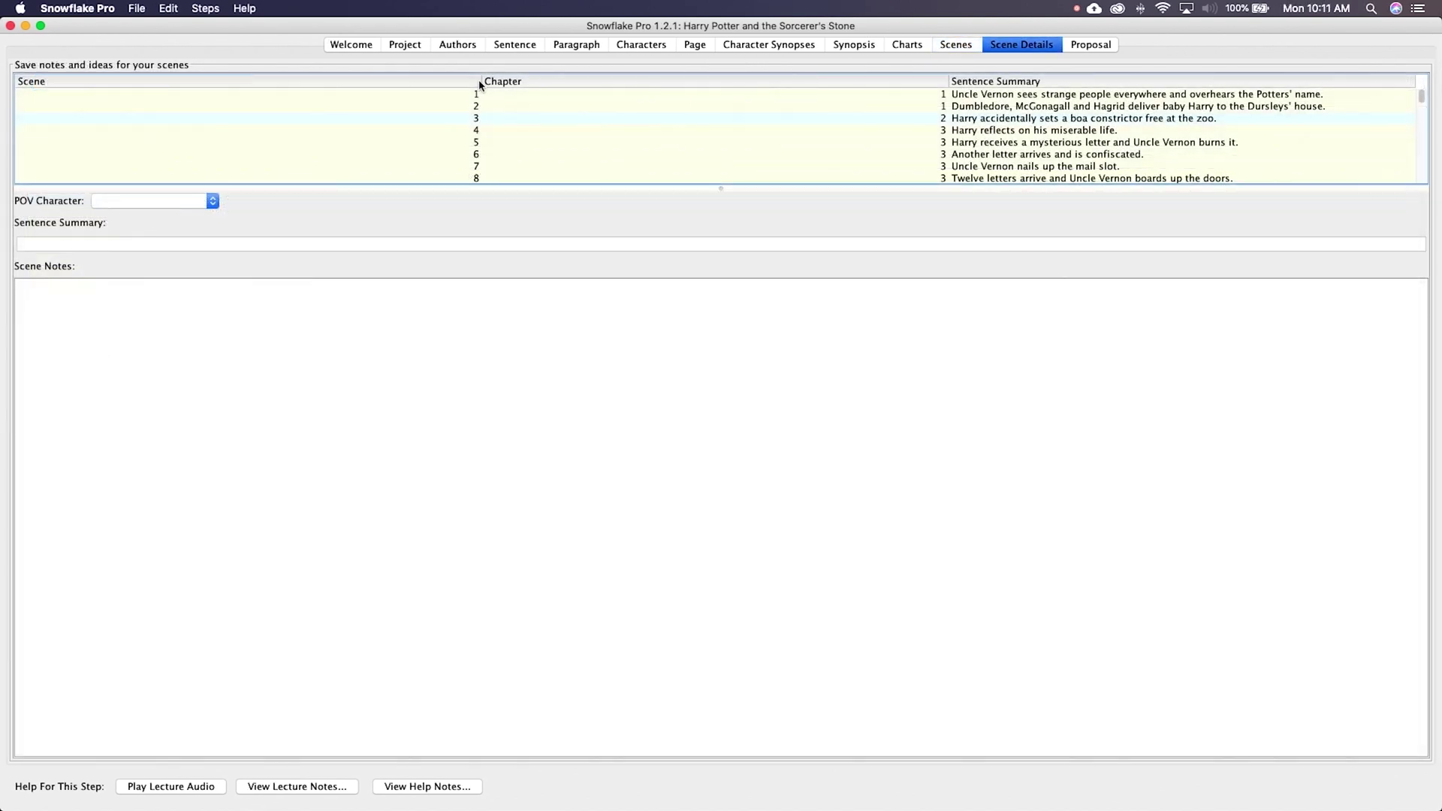
Step: Narrow the Scene and Chapter columns, then select scene 1 to show its POV and summary
{"action": "left_click_drag", "start_coordinate": [482, 83], "coordinate": [65, 81]}
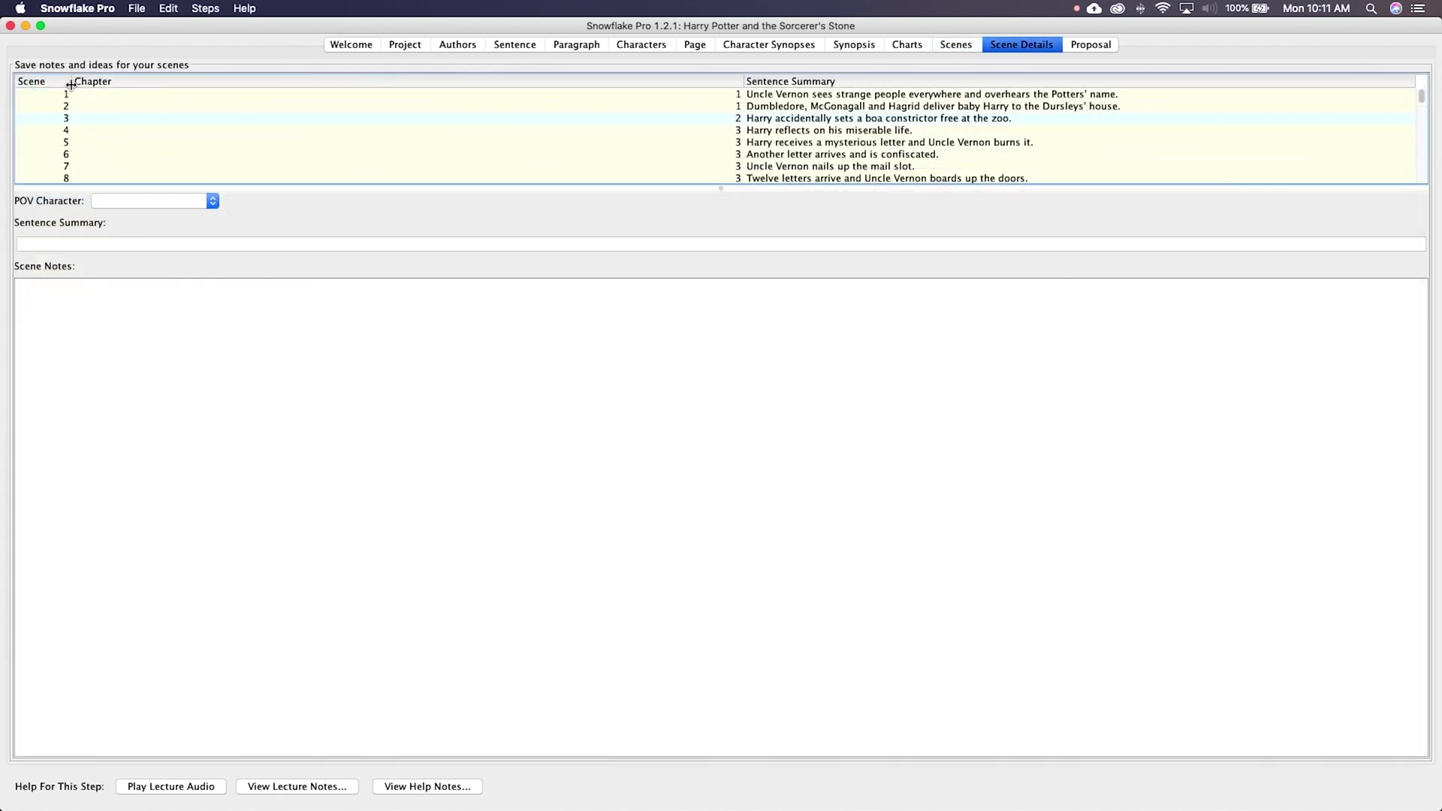
{"action": "left_click_drag", "start_coordinate": [740, 81], "coordinate": [194, 83]}
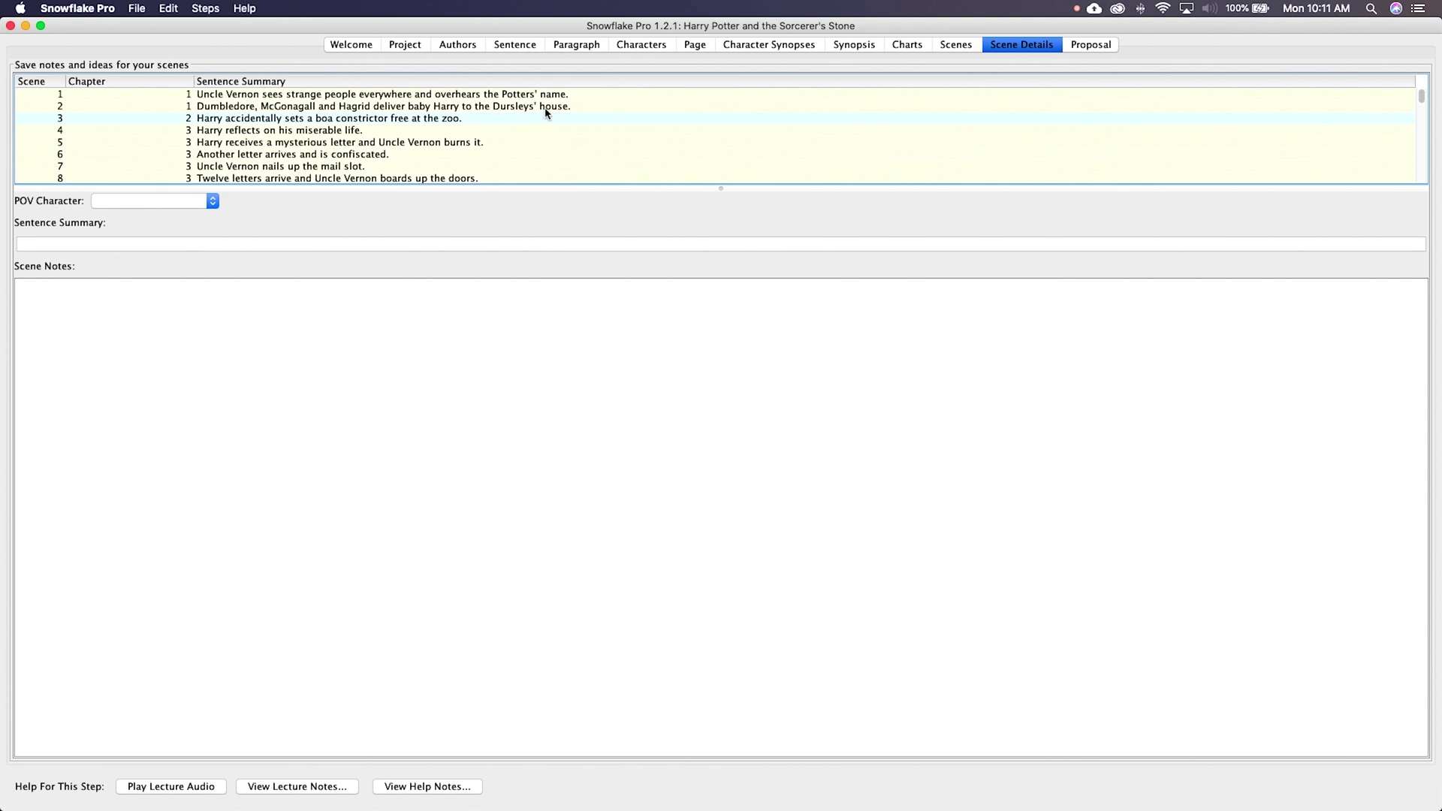
{"action": "left_click", "coordinate": [206, 98]}
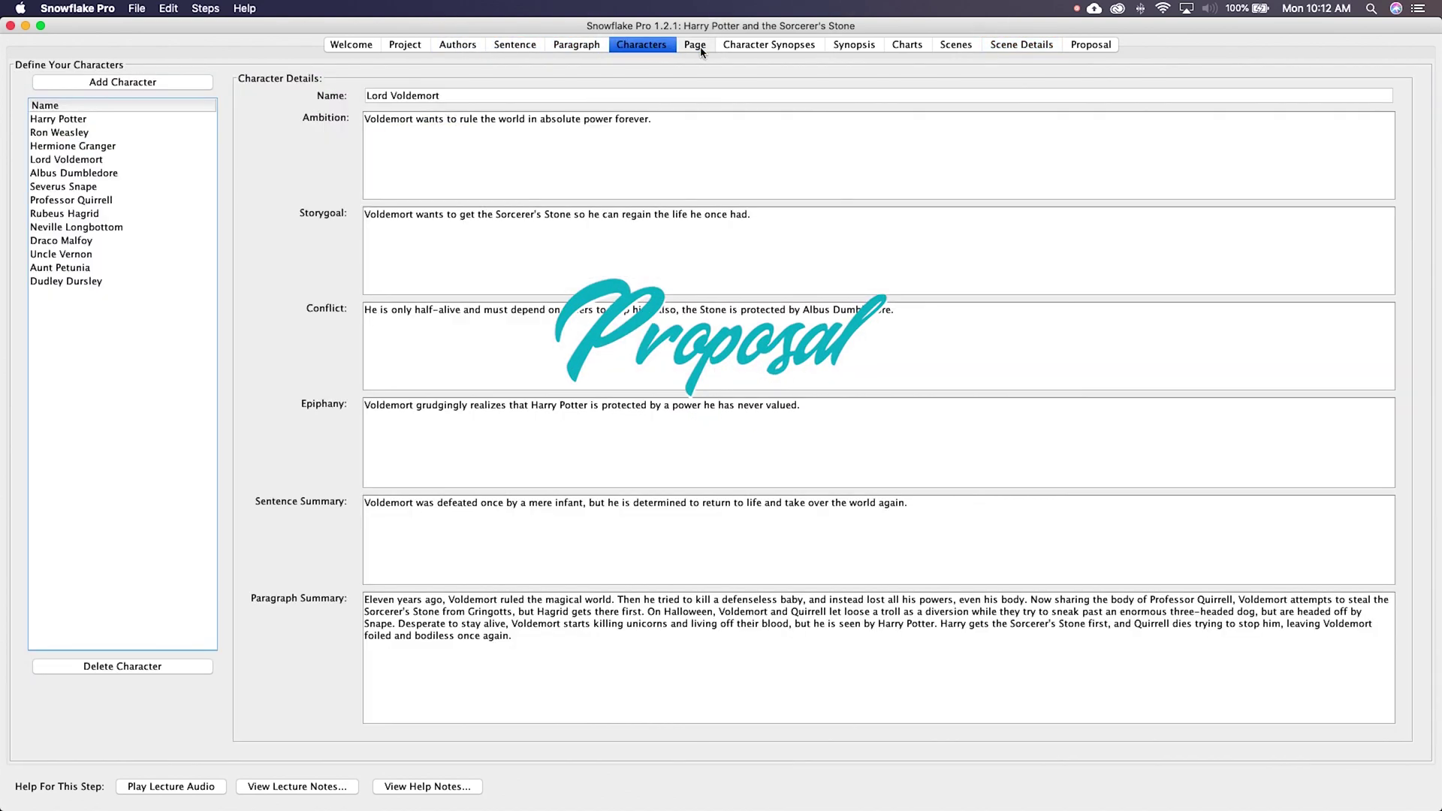
Step: Step through the summary, synopses, character, scene and scene detail tabs to the Proposal Preview
{"action": "left_click", "coordinate": [695, 45]}
{"action": "left_click", "coordinate": [769, 45]}
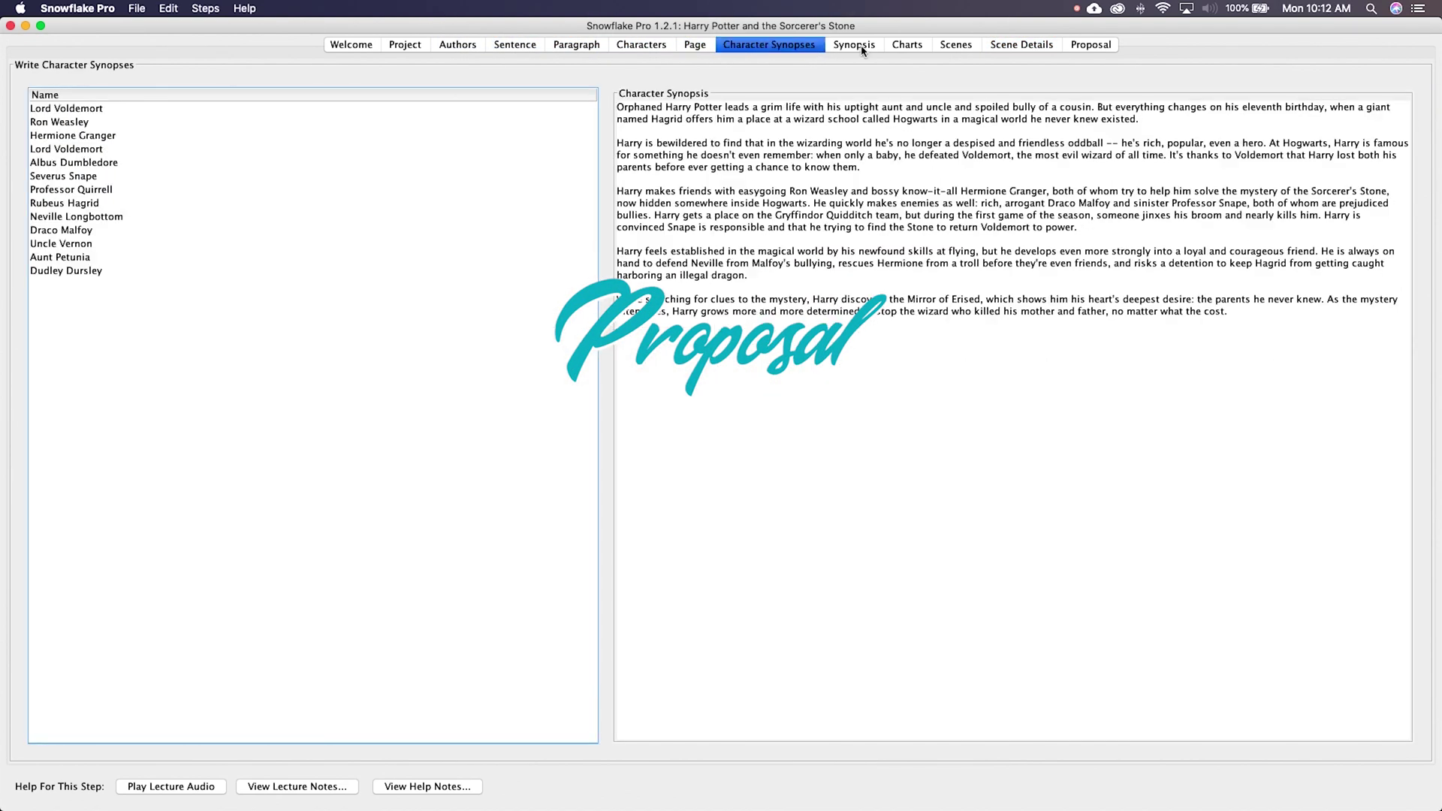
{"action": "left_click", "coordinate": [854, 45]}
{"action": "left_click", "coordinate": [907, 45]}
{"action": "left_click", "coordinate": [956, 45]}
{"action": "left_click", "coordinate": [1021, 45]}
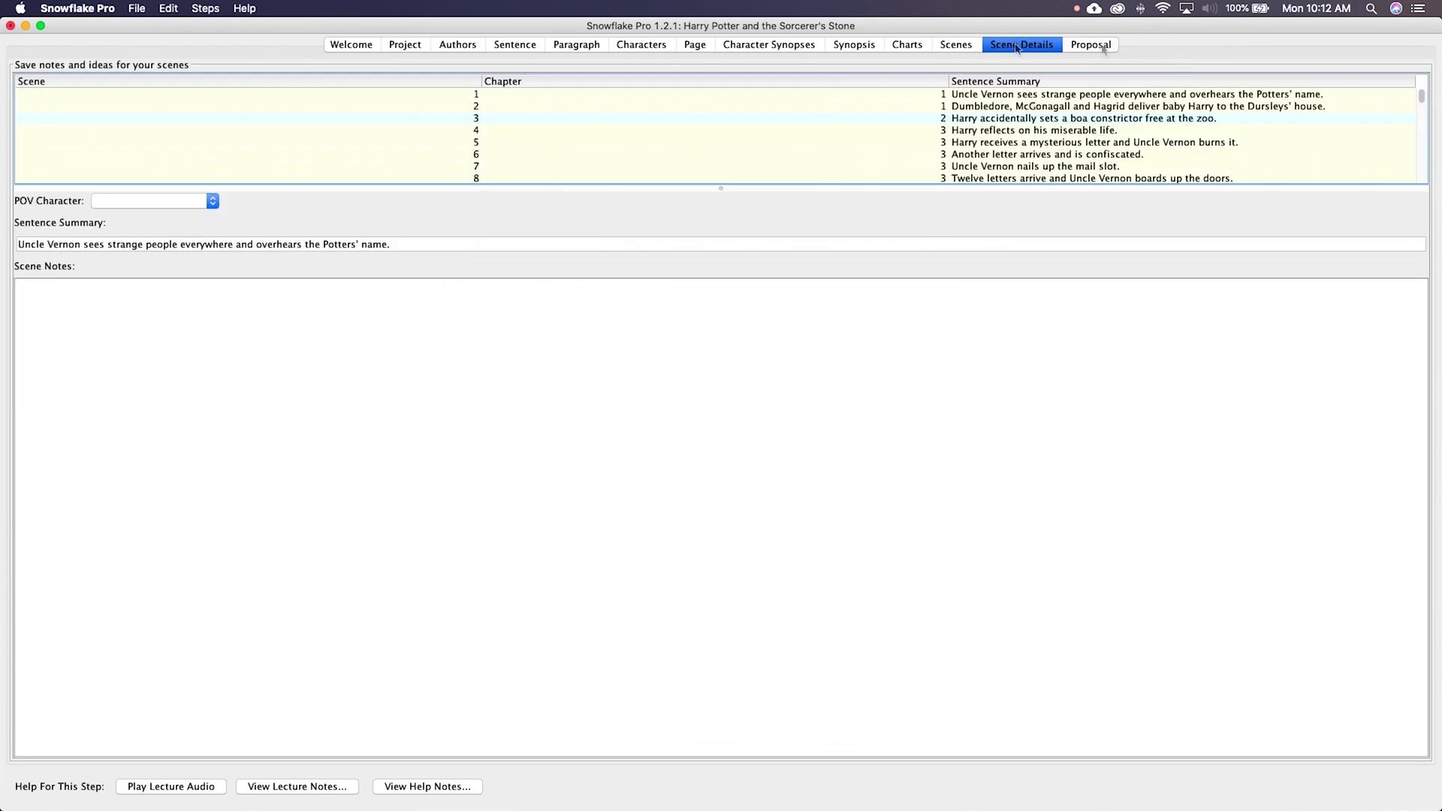
{"action": "left_click", "coordinate": [1096, 45]}
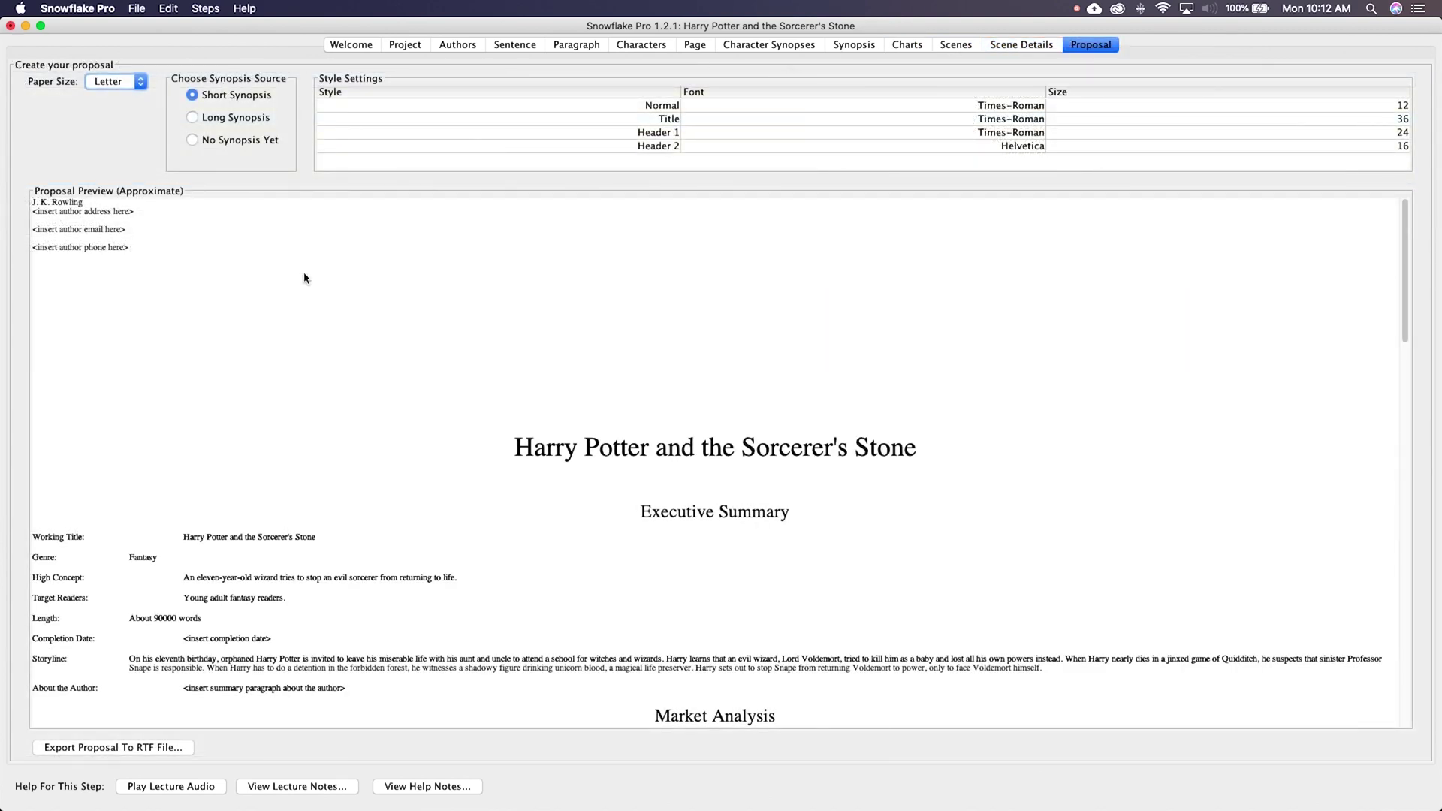
Step: Read the Harry Potter proposal preview from title page through Synopsis and Promotion
{"action": "scroll", "coordinate": [304, 278], "scroll_direction": "down", "scroll_amount": 20}
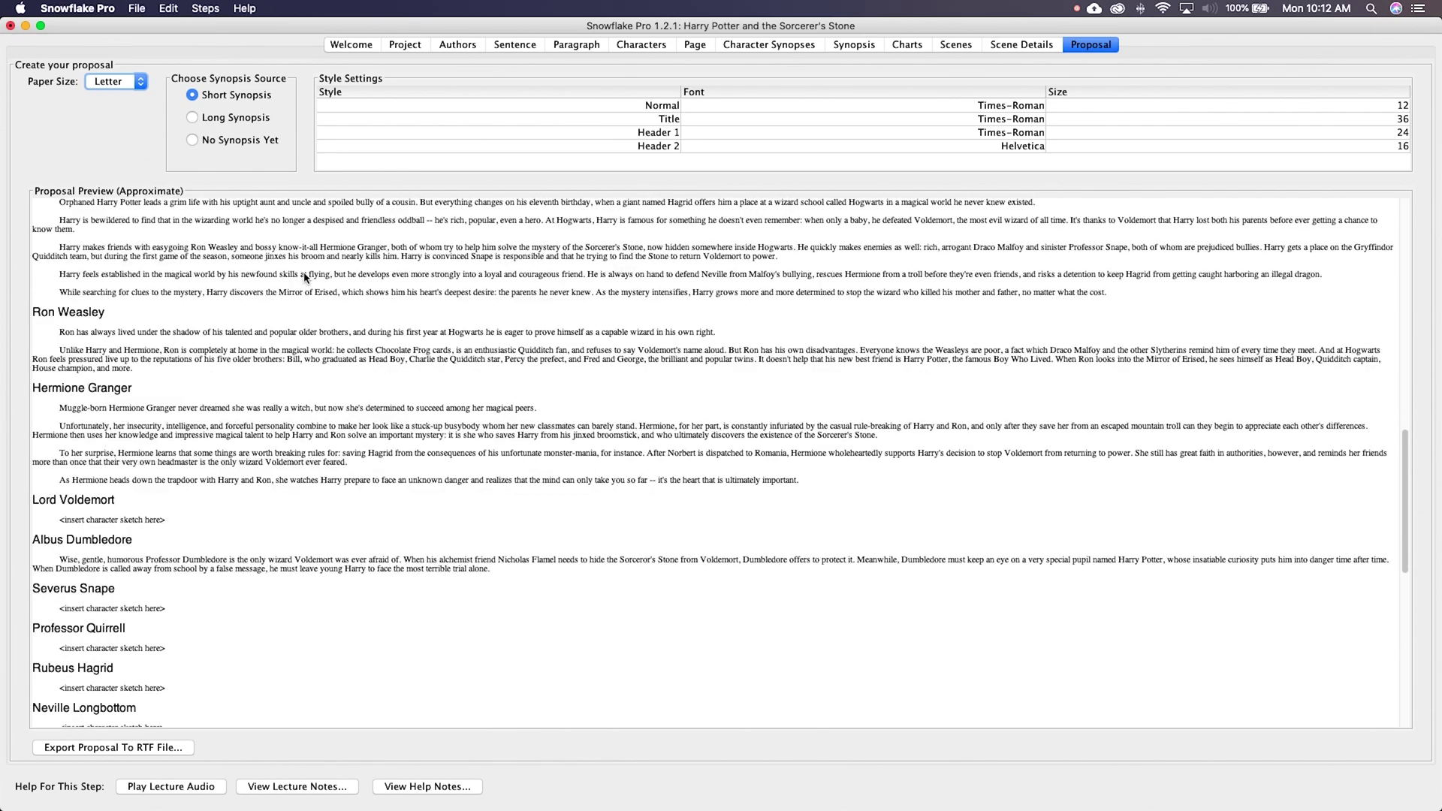
{"action": "scroll", "coordinate": [304, 278], "scroll_direction": "down", "scroll_amount": 15}
{"action": "scroll", "coordinate": [304, 278], "scroll_direction": "up", "scroll_amount": 20}
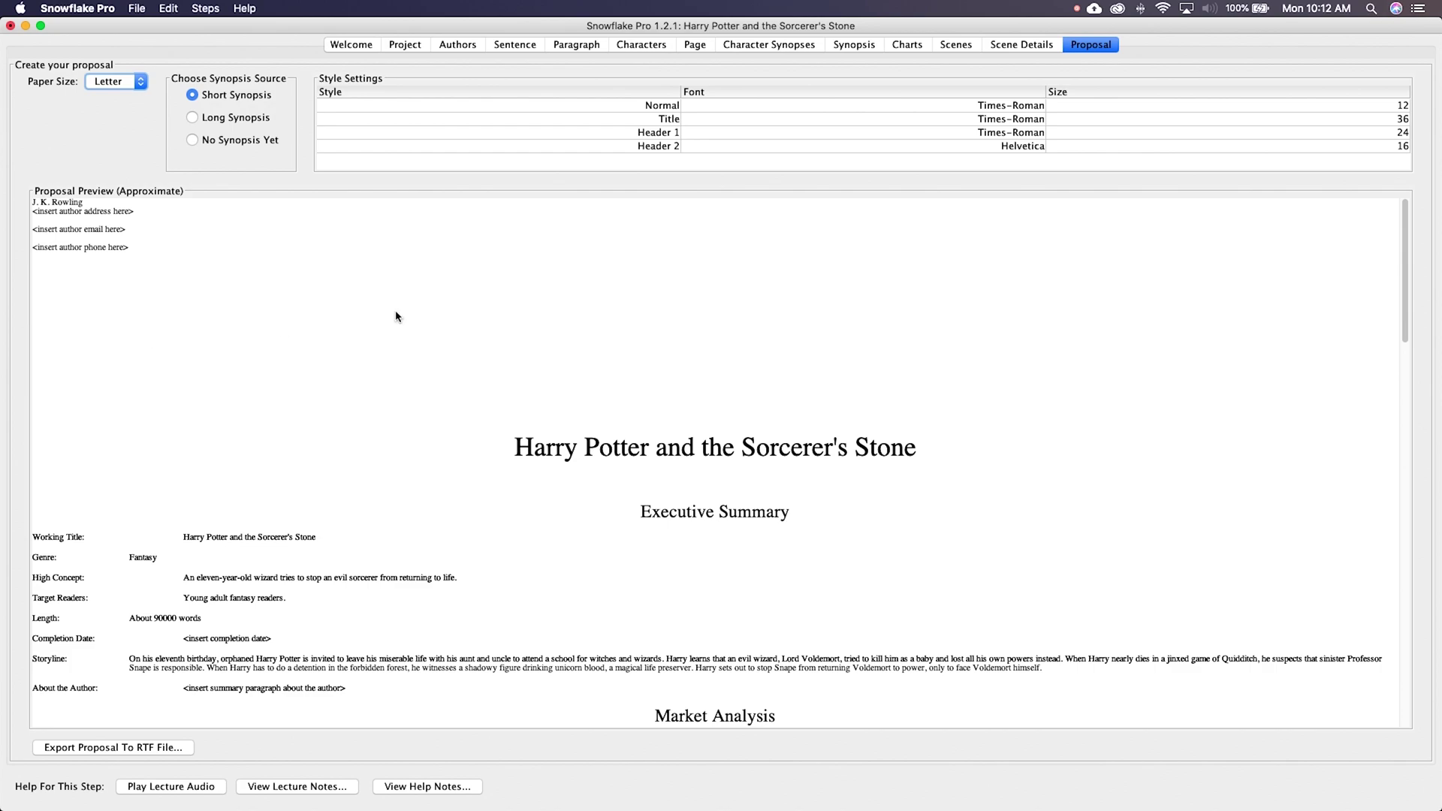
{"action": "scroll", "coordinate": [462, 316], "scroll_direction": "down", "scroll_amount": 8}
{"action": "scroll", "coordinate": [462, 316], "scroll_direction": "up", "scroll_amount": 5}
{"action": "scroll", "coordinate": [462, 316], "scroll_direction": "down", "scroll_amount": 4}
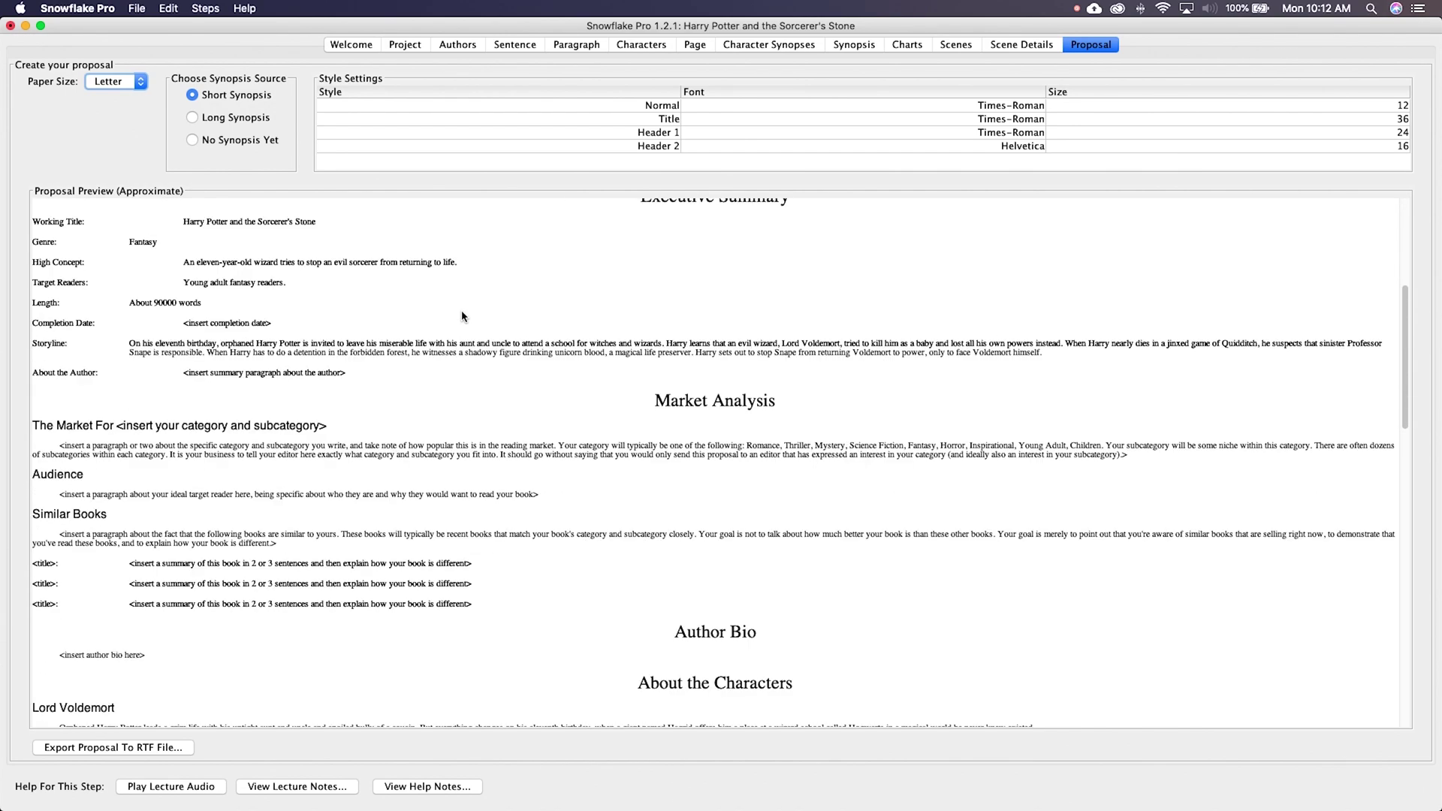
{"action": "scroll", "coordinate": [461, 316], "scroll_direction": "down", "scroll_amount": 2}
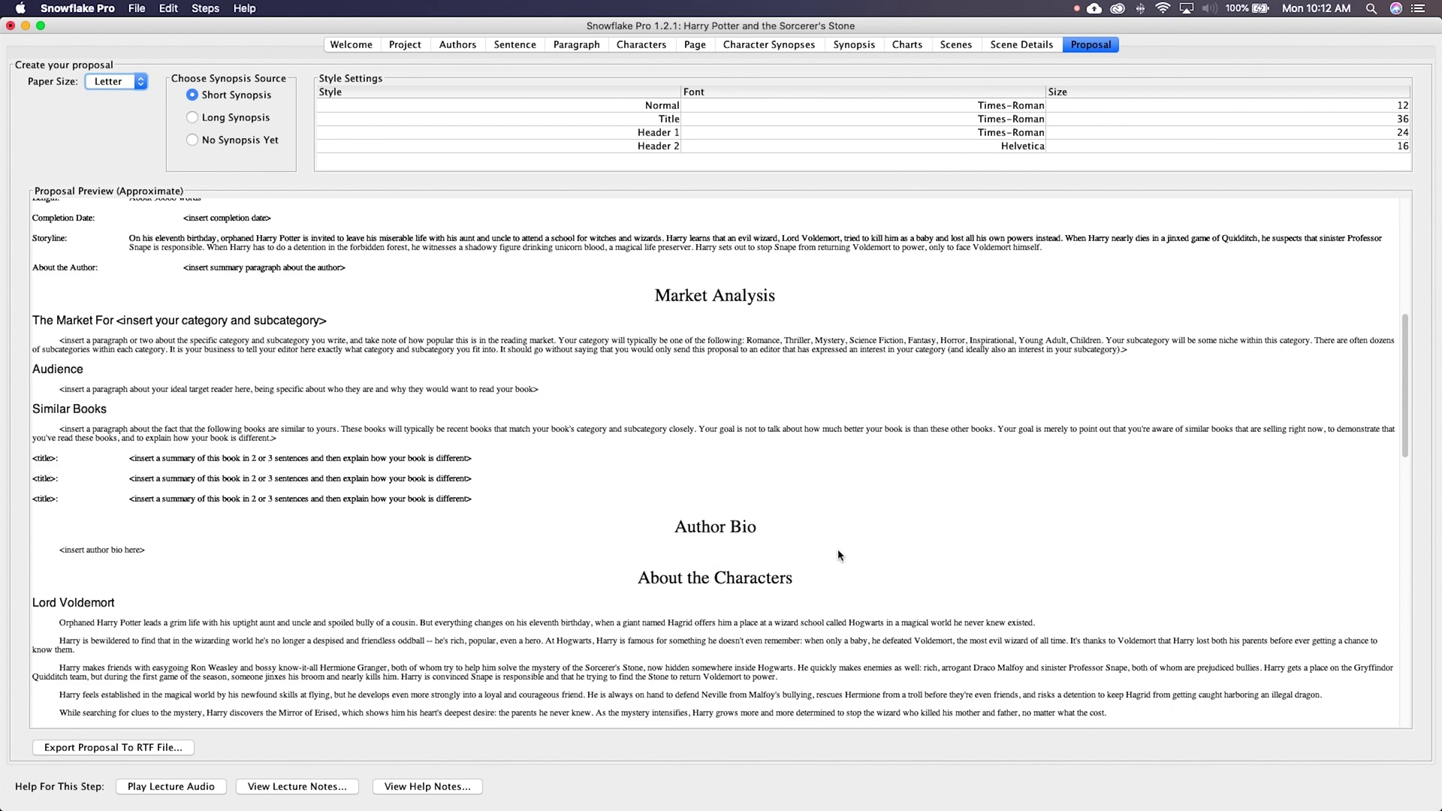
{"action": "scroll", "coordinate": [843, 555], "scroll_direction": "down", "scroll_amount": 15}
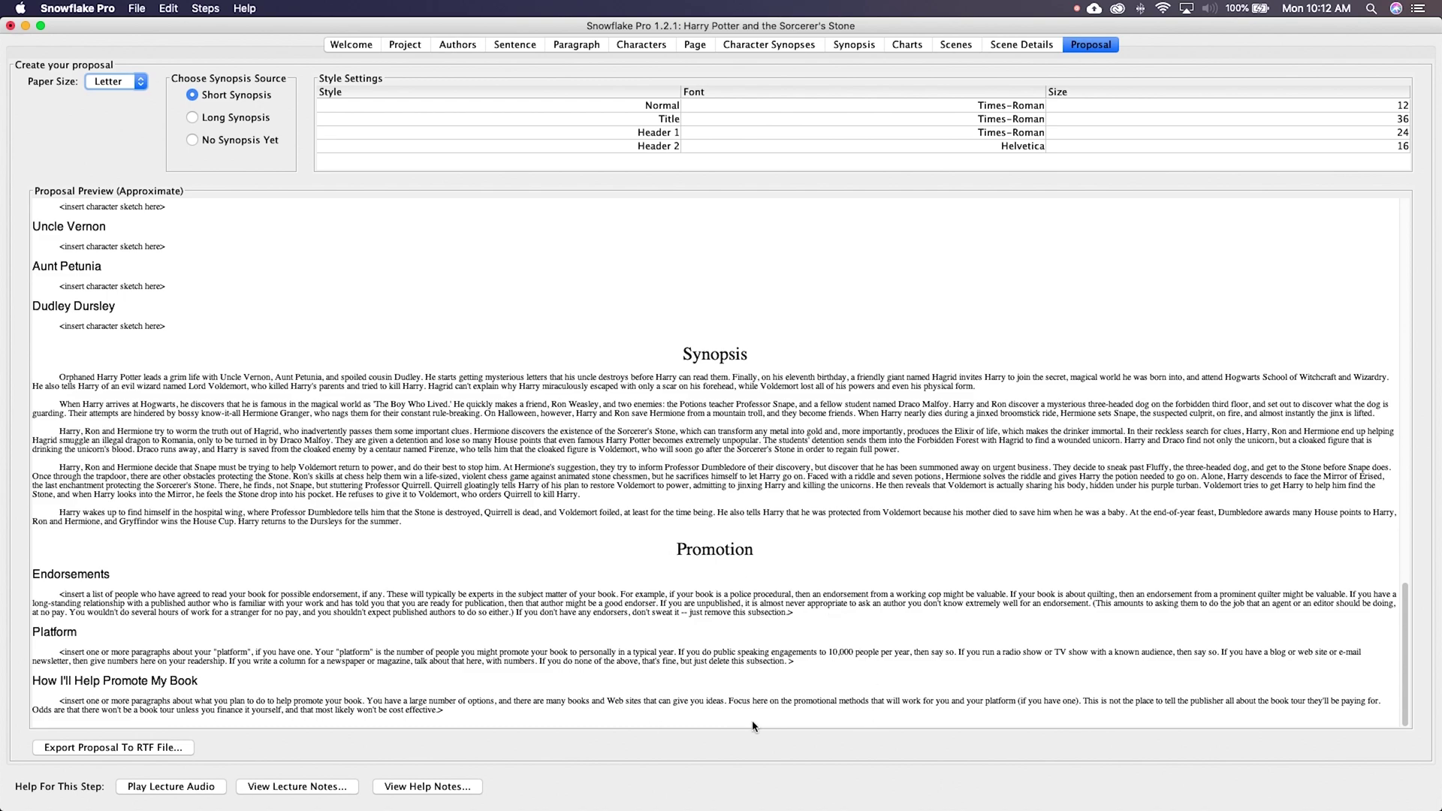
{"action": "scroll", "coordinate": [886, 707], "scroll_direction": "up", "scroll_amount": 20}
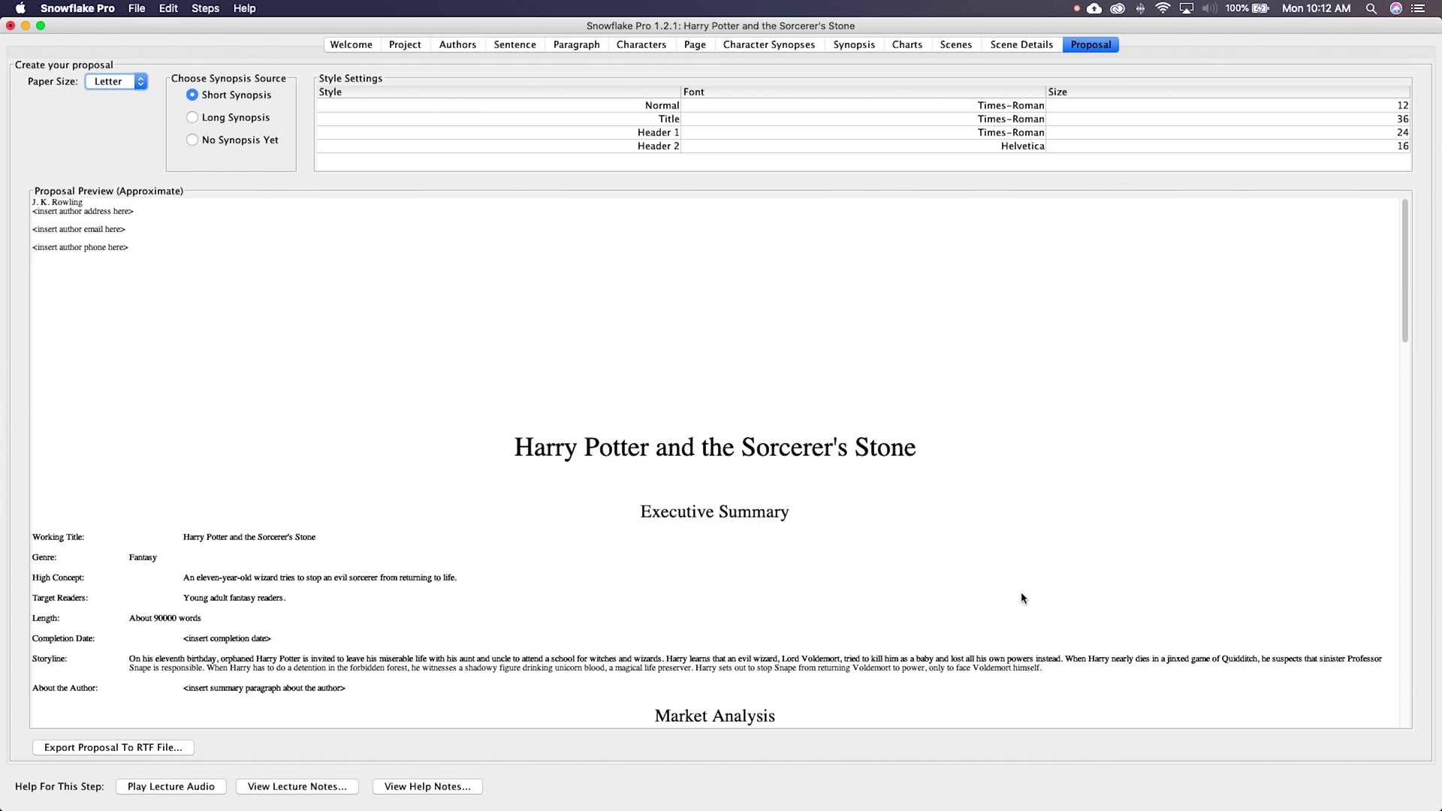
{"action": "scroll", "coordinate": [1021, 598], "scroll_direction": "down", "scroll_amount": 8}
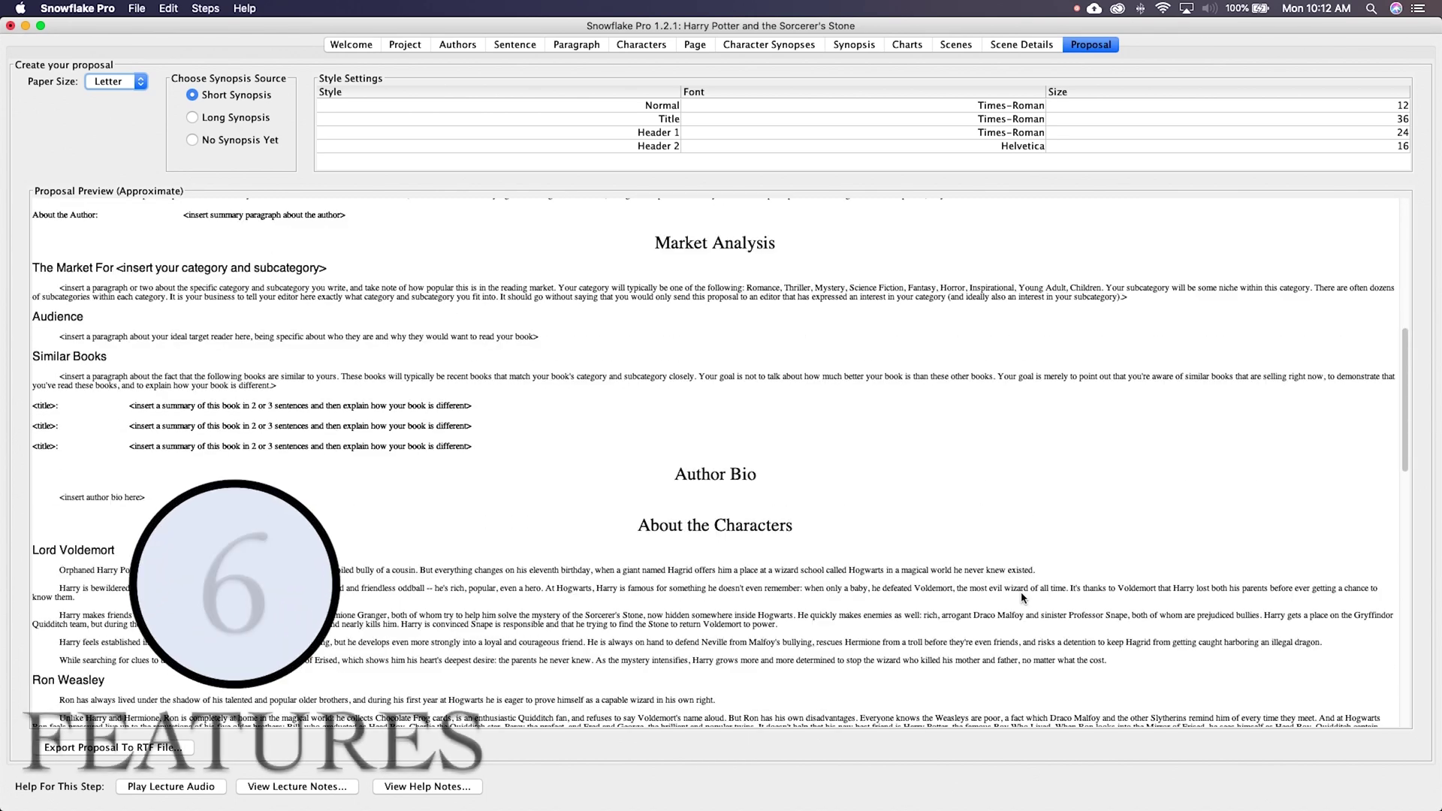
{"action": "scroll", "coordinate": [1021, 598], "scroll_direction": "up", "scroll_amount": 5}
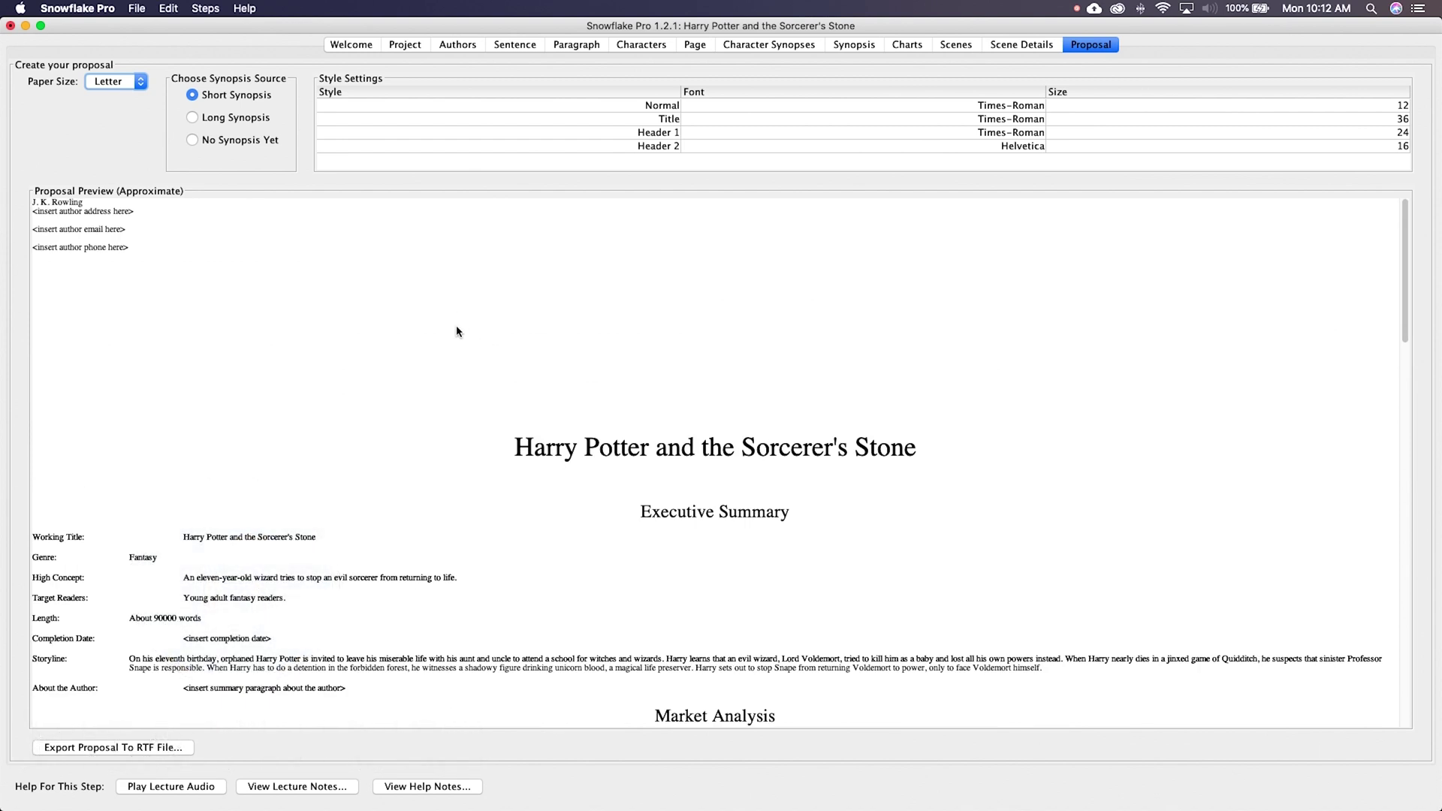
{"action": "scroll", "coordinate": [458, 331], "scroll_direction": "down", "scroll_amount": 2}
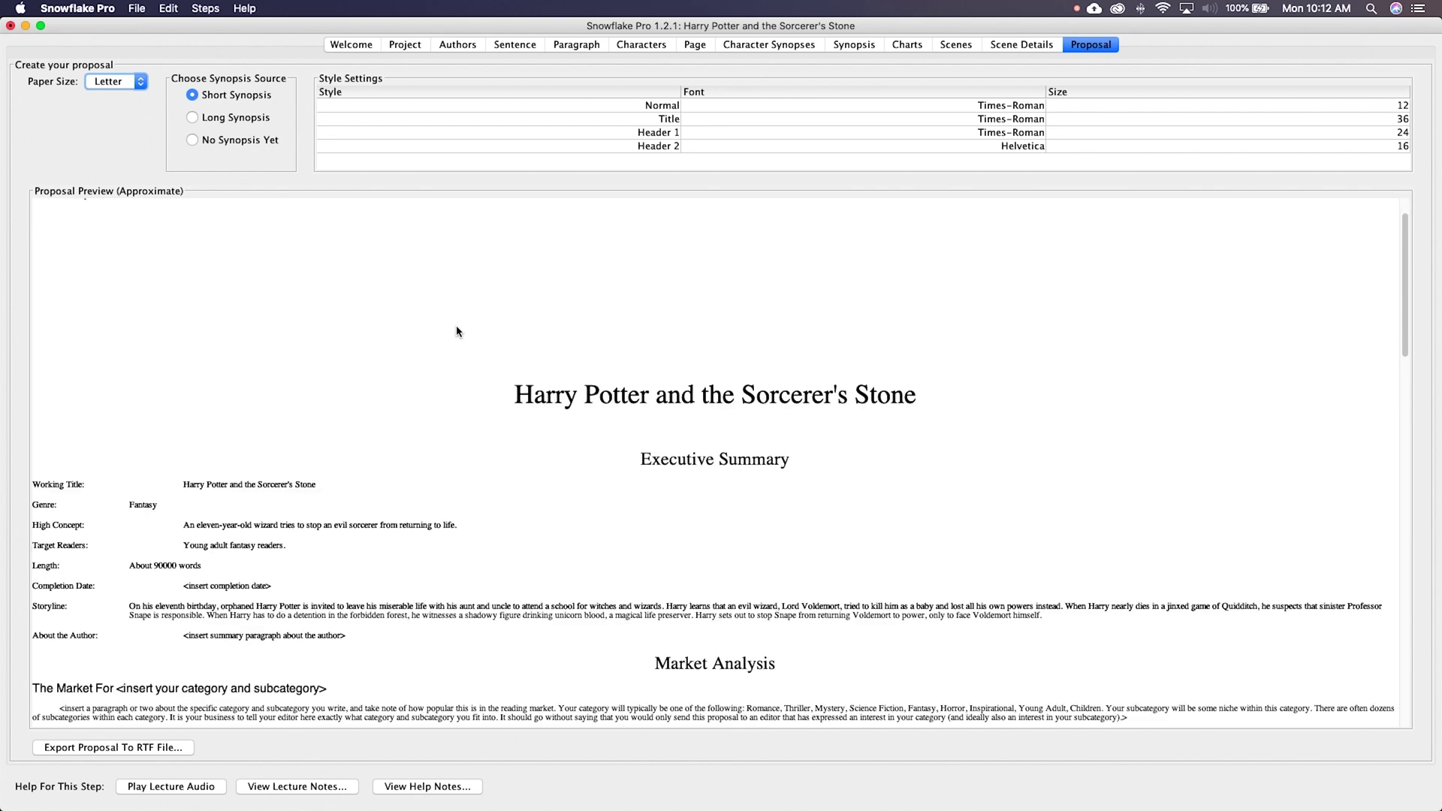
{"action": "scroll", "coordinate": [457, 331], "scroll_direction": "up", "scroll_amount": 2}
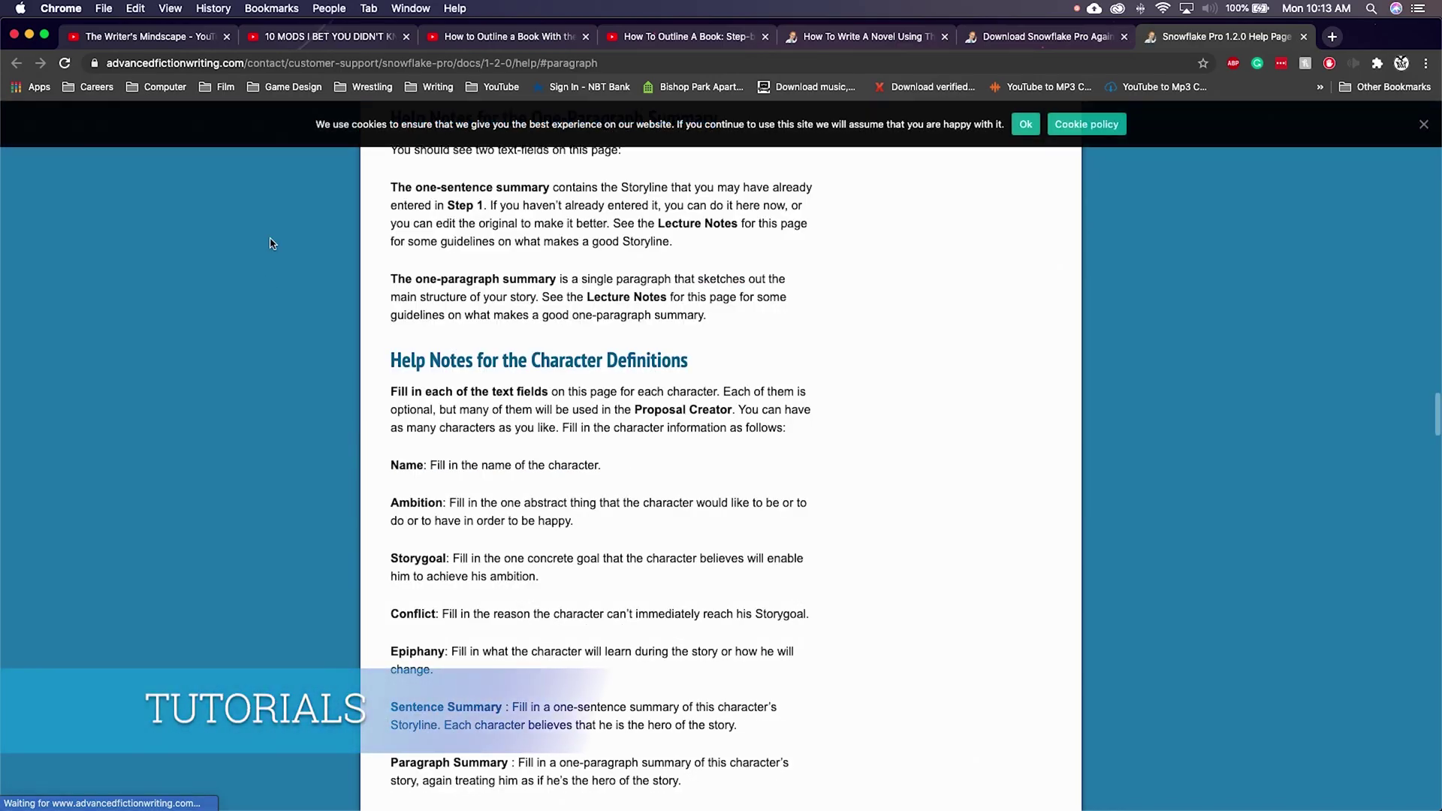
Step: Dismiss the help page's cookie notice and return to the Welcome notes at the top
{"action": "scroll", "coordinate": [272, 243], "scroll_direction": "up", "scroll_amount": 4}
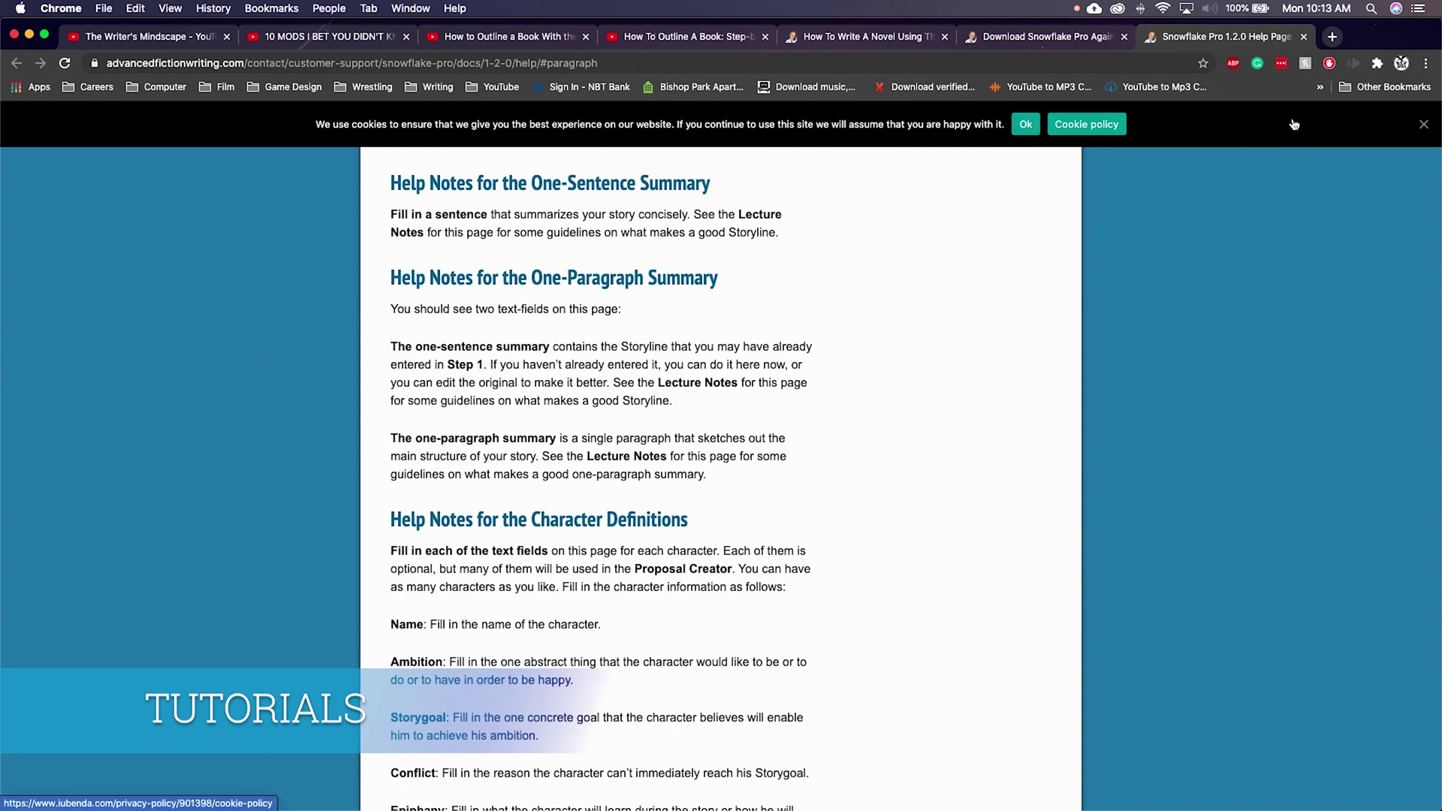
{"action": "left_click", "coordinate": [1423, 123]}
{"action": "scroll", "coordinate": [176, 340], "scroll_direction": "up", "scroll_amount": 5}
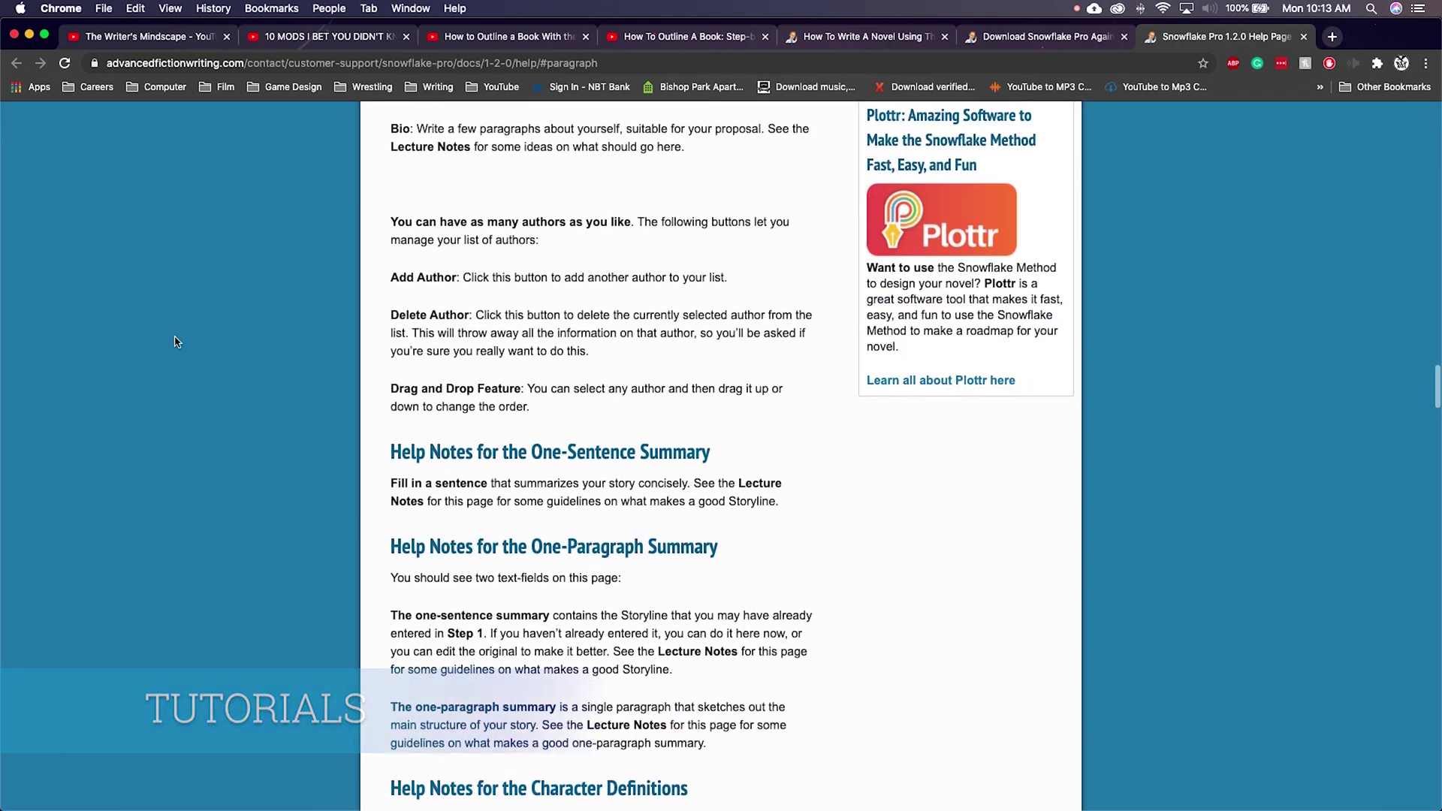
{"action": "scroll", "coordinate": [211, 334], "scroll_direction": "up", "scroll_amount": 10}
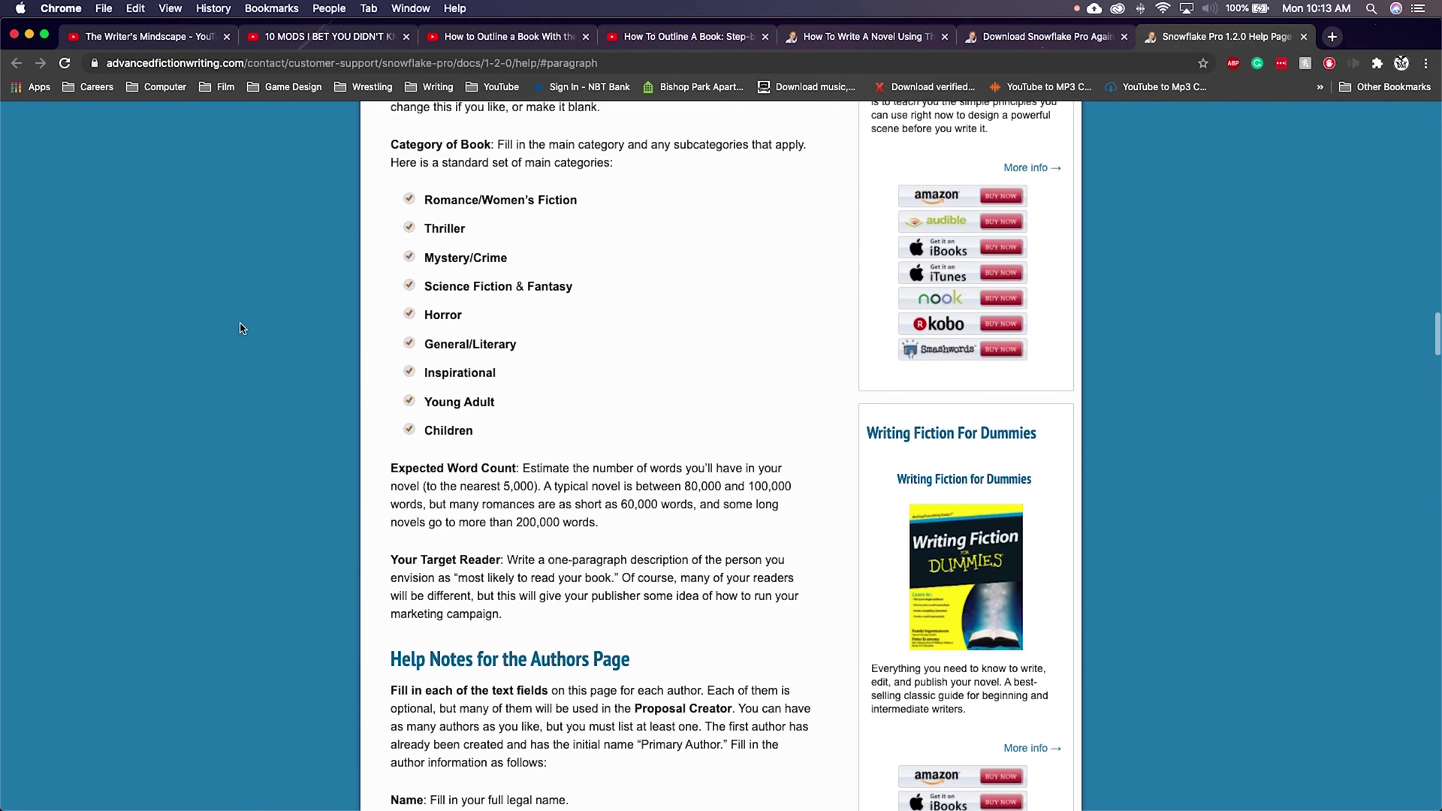
{"action": "scroll", "coordinate": [240, 328], "scroll_direction": "up", "scroll_amount": 20}
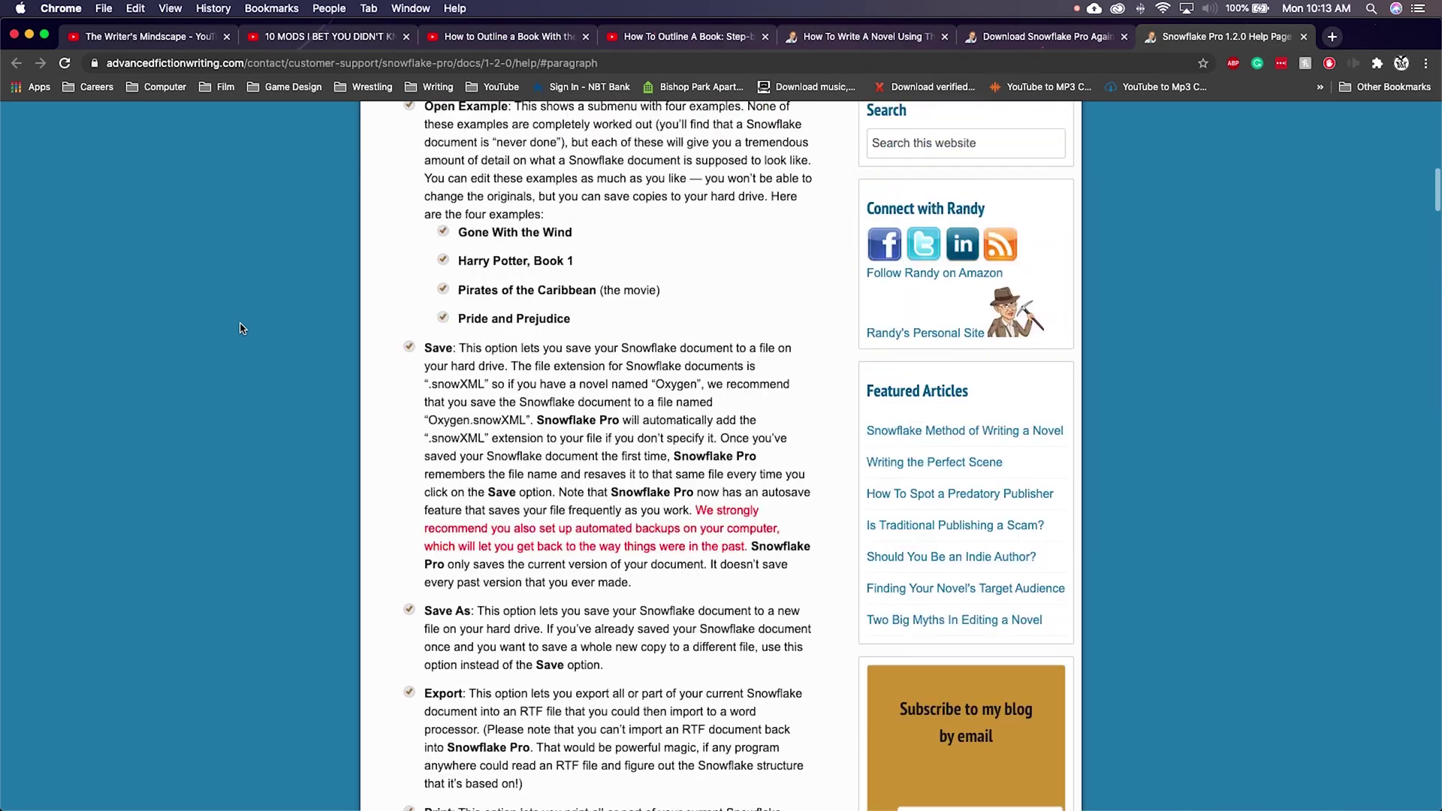
{"action": "scroll", "coordinate": [240, 328], "scroll_direction": "up", "scroll_amount": 10}
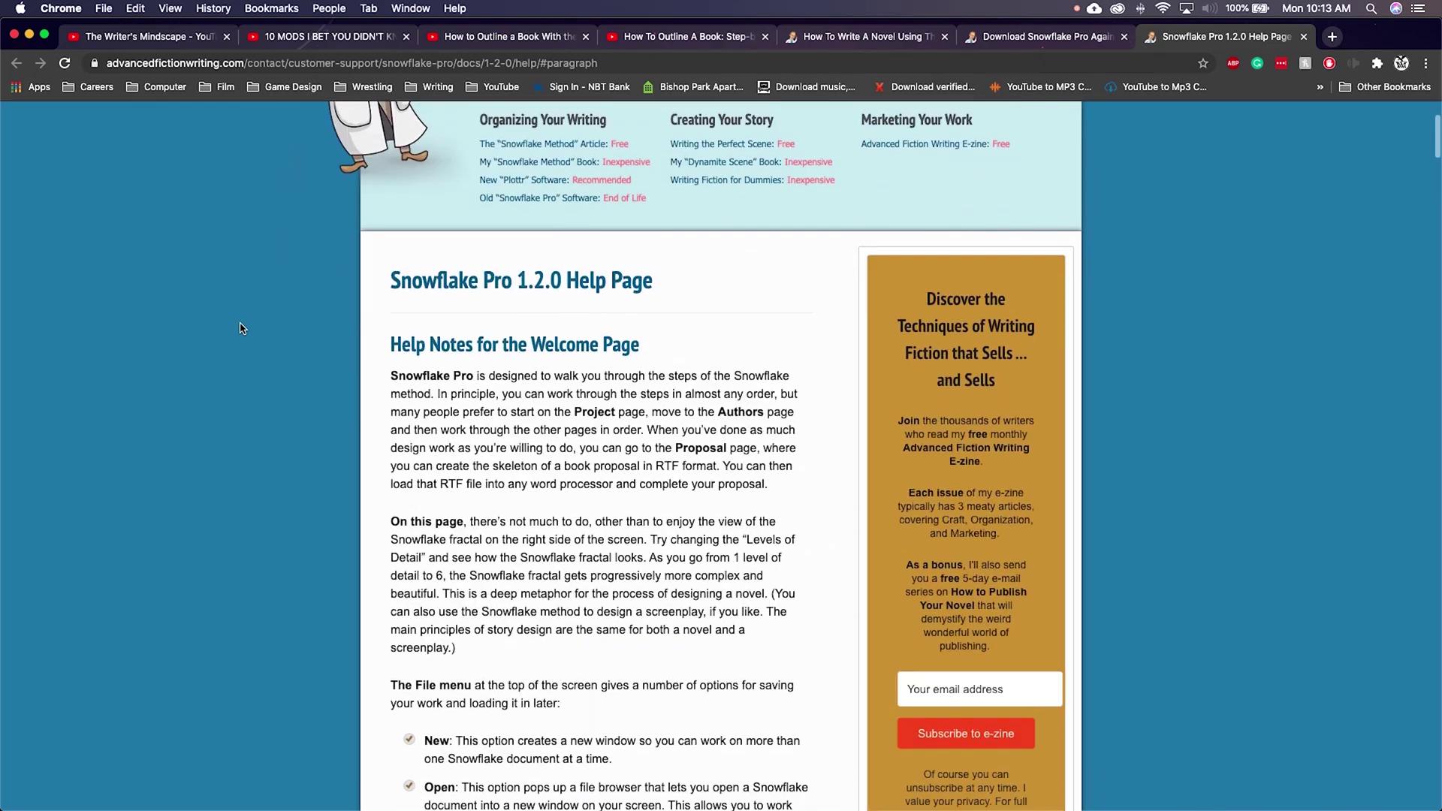
Step: Read the help notes down to Export Proposal and the footer, then switch to the Snowflake Method article
{"action": "scroll", "coordinate": [240, 329], "scroll_direction": "down", "scroll_amount": 8}
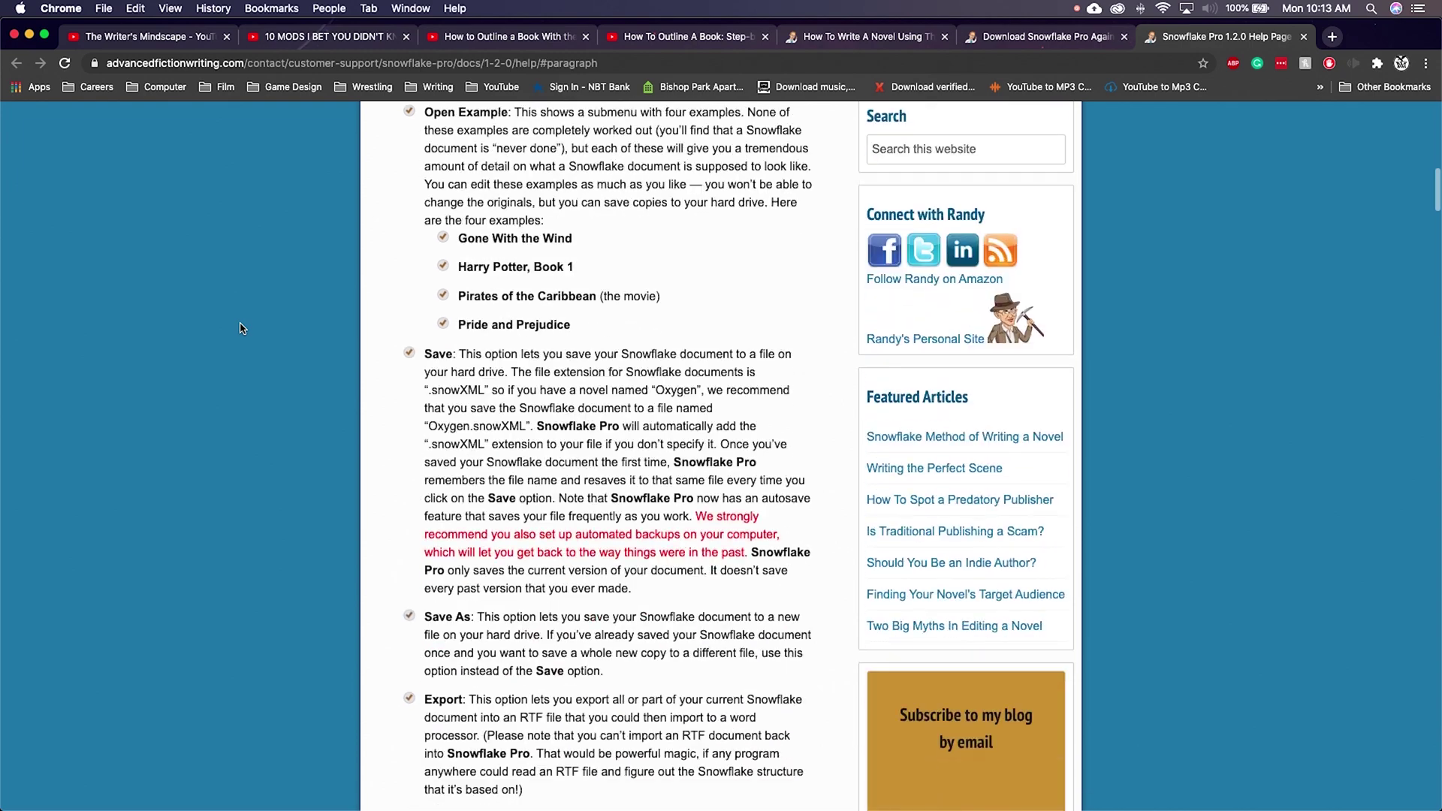
{"action": "scroll", "coordinate": [240, 328], "scroll_direction": "down", "scroll_amount": 11}
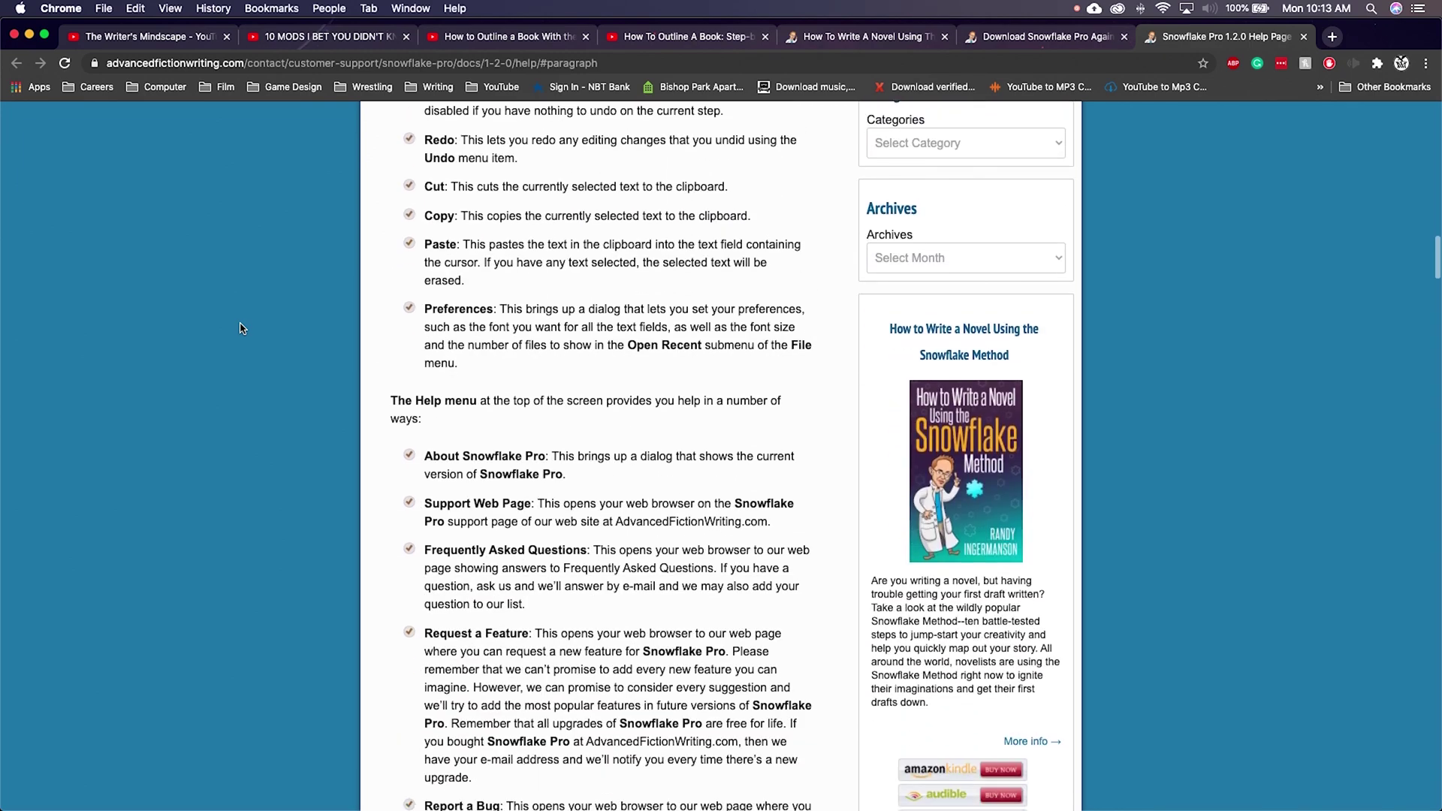
{"action": "scroll", "coordinate": [240, 329], "scroll_direction": "down", "scroll_amount": 6}
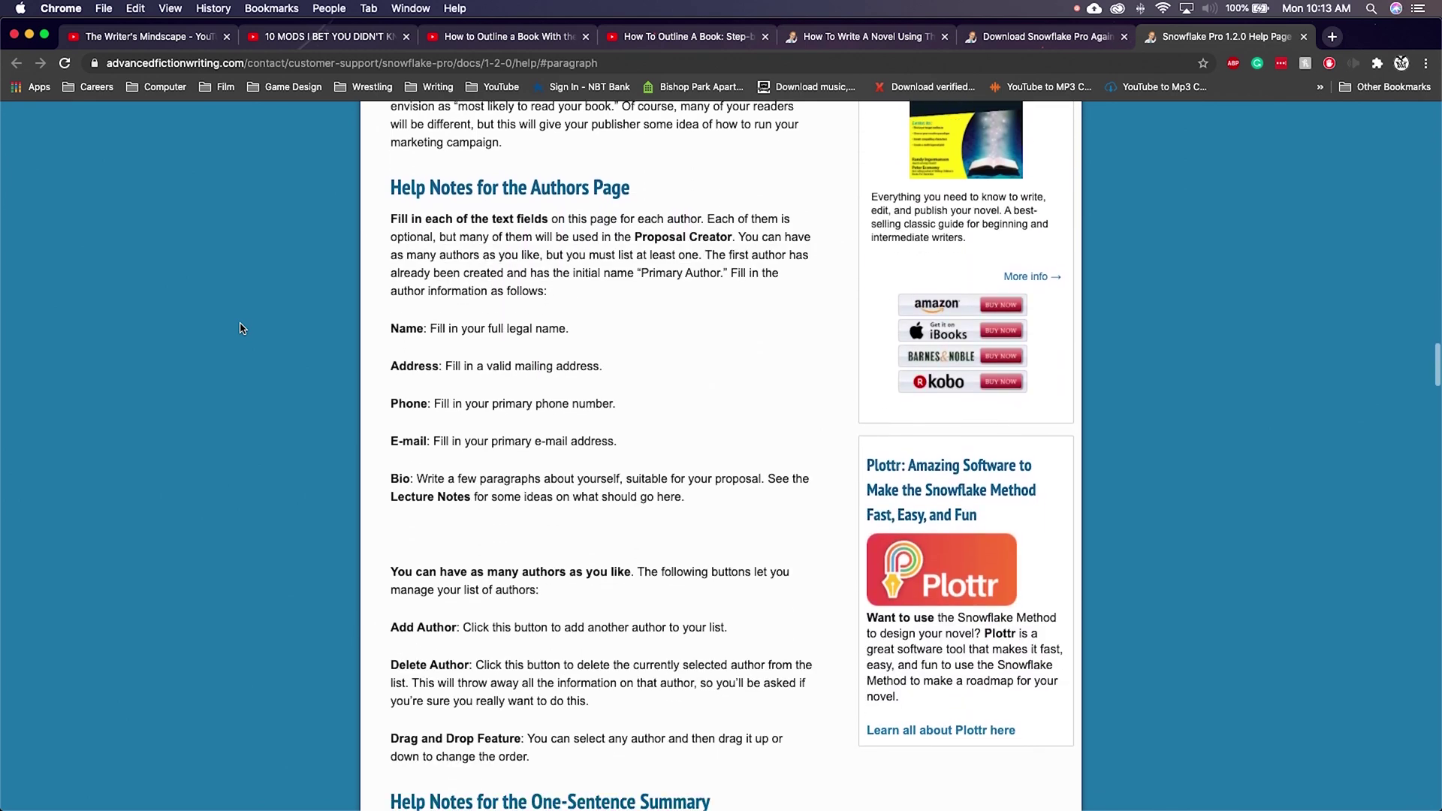
{"action": "scroll", "coordinate": [240, 328], "scroll_direction": "down", "scroll_amount": 7}
{"action": "scroll", "coordinate": [240, 328], "scroll_direction": "down", "scroll_amount": 15}
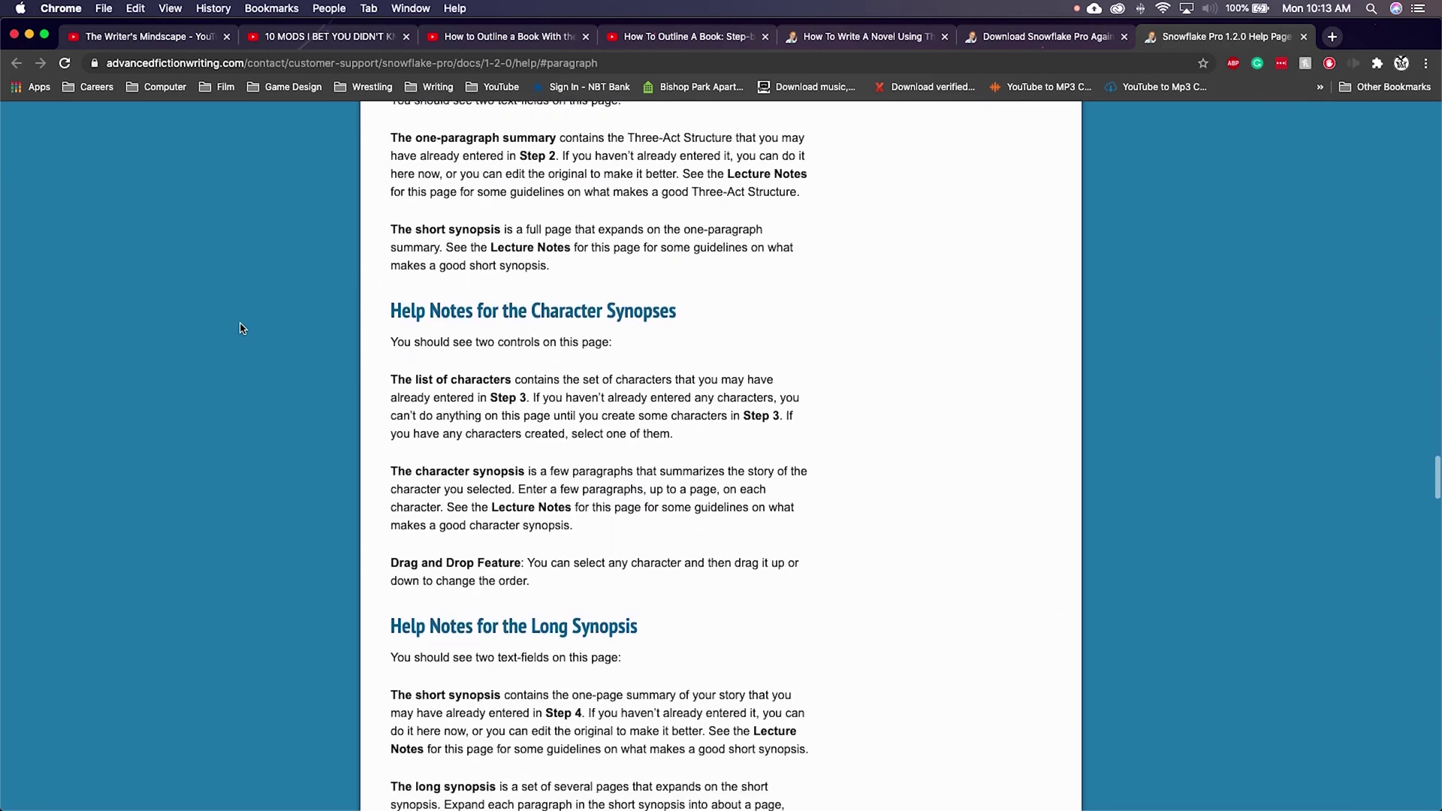
{"action": "scroll", "coordinate": [241, 329], "scroll_direction": "down", "scroll_amount": 20}
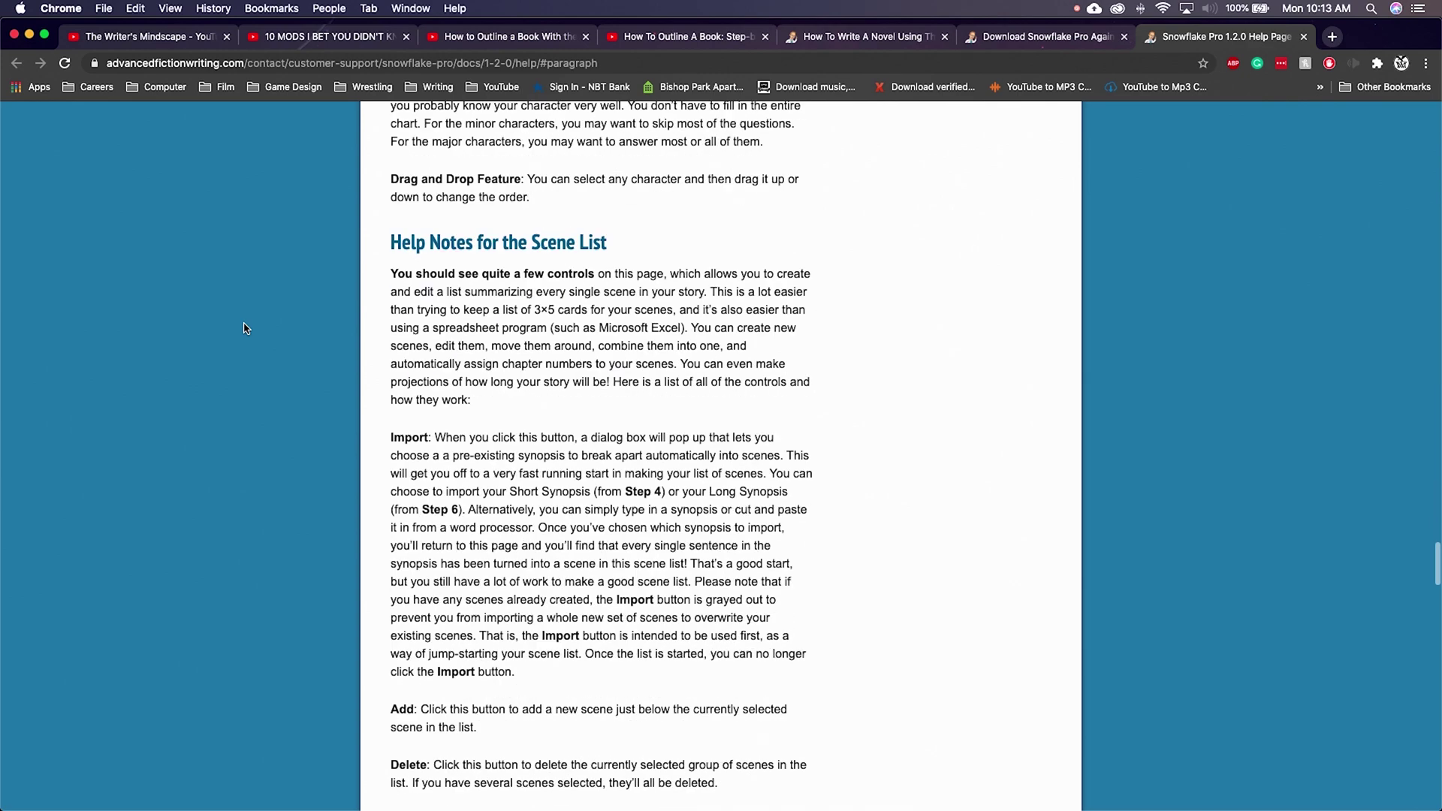
{"action": "scroll", "coordinate": [243, 328], "scroll_direction": "down", "scroll_amount": 5}
{"action": "scroll", "coordinate": [244, 328], "scroll_direction": "down", "scroll_amount": 3}
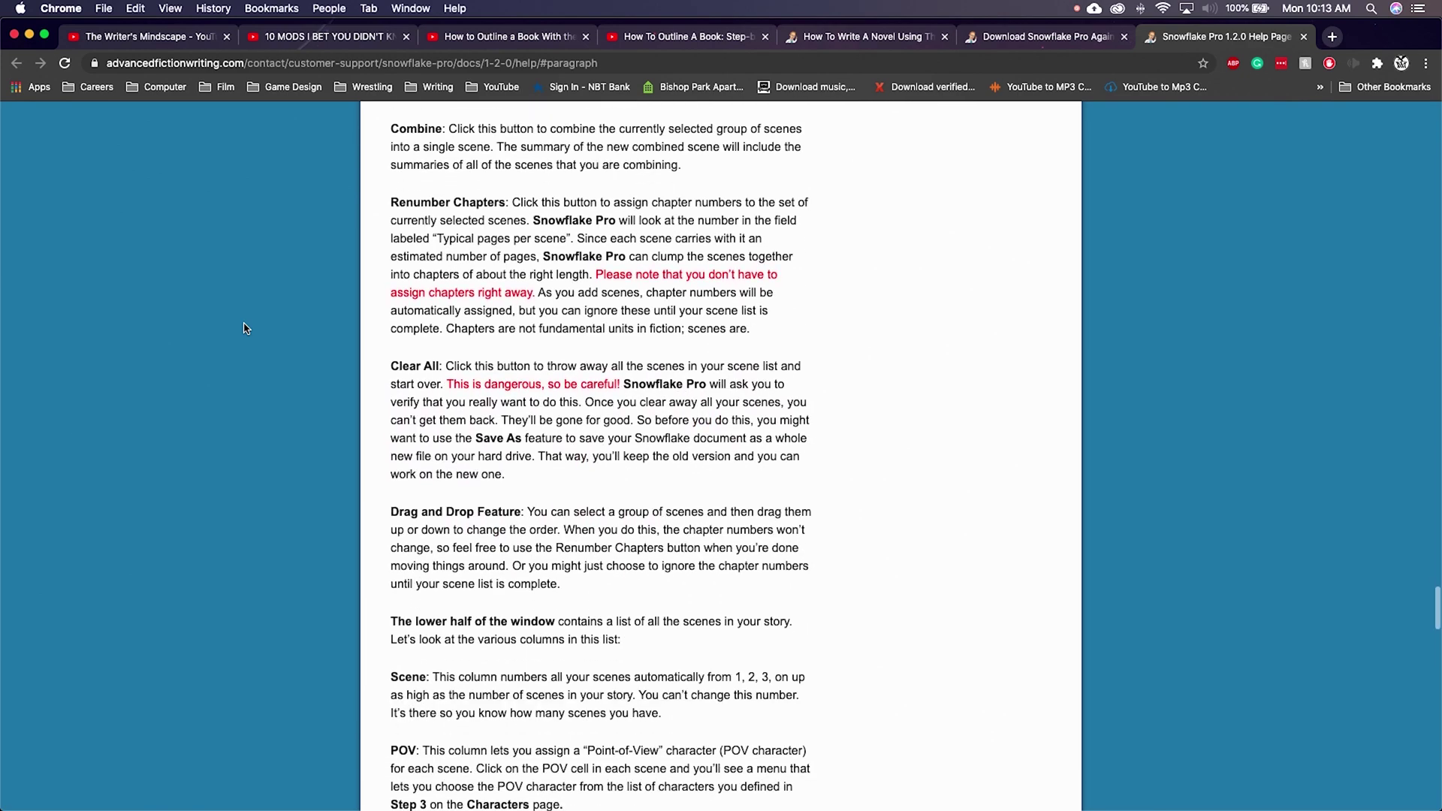
{"action": "scroll", "coordinate": [243, 328], "scroll_direction": "down", "scroll_amount": 4}
{"action": "scroll", "coordinate": [244, 328], "scroll_direction": "down", "scroll_amount": 15}
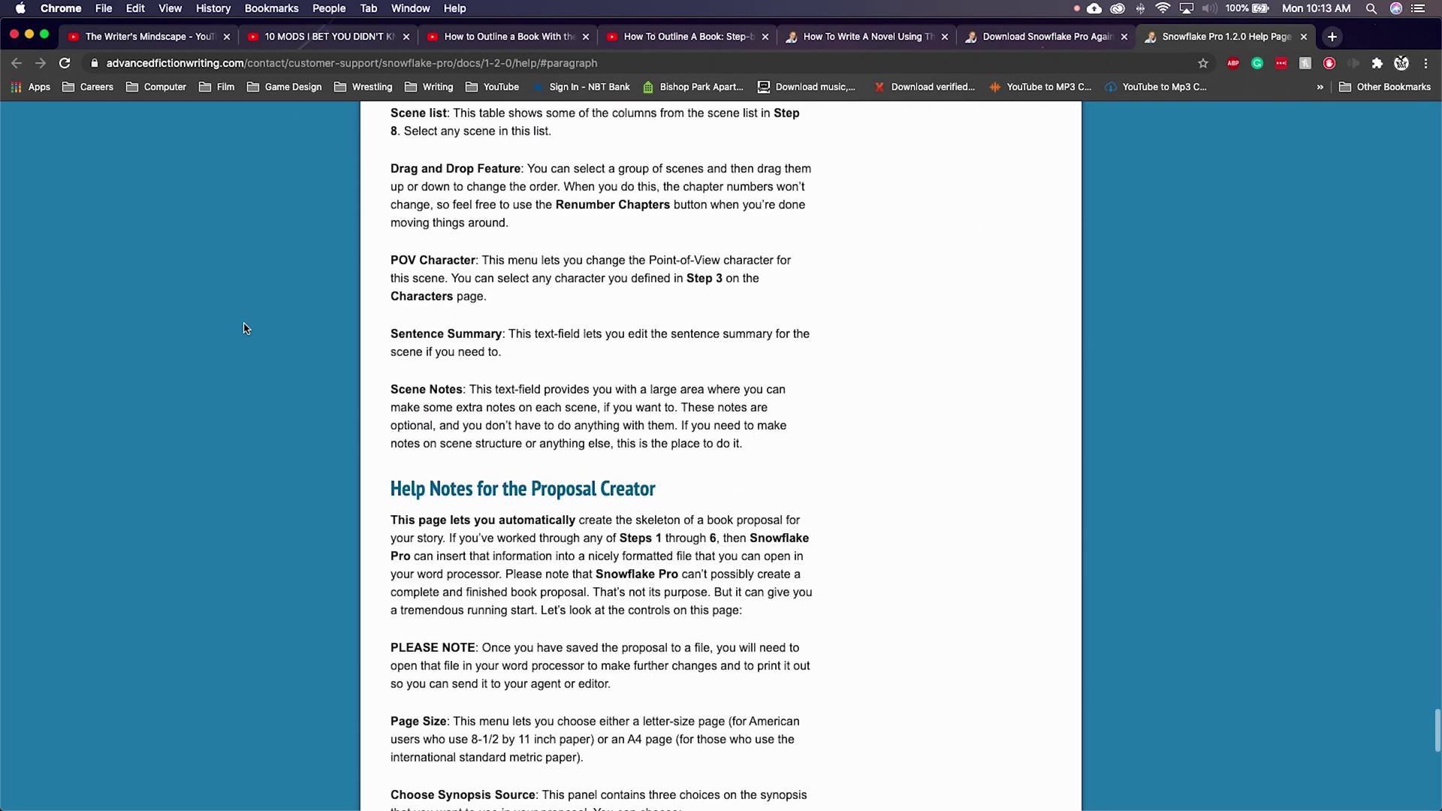
{"action": "scroll", "coordinate": [243, 328], "scroll_direction": "down", "scroll_amount": 3}
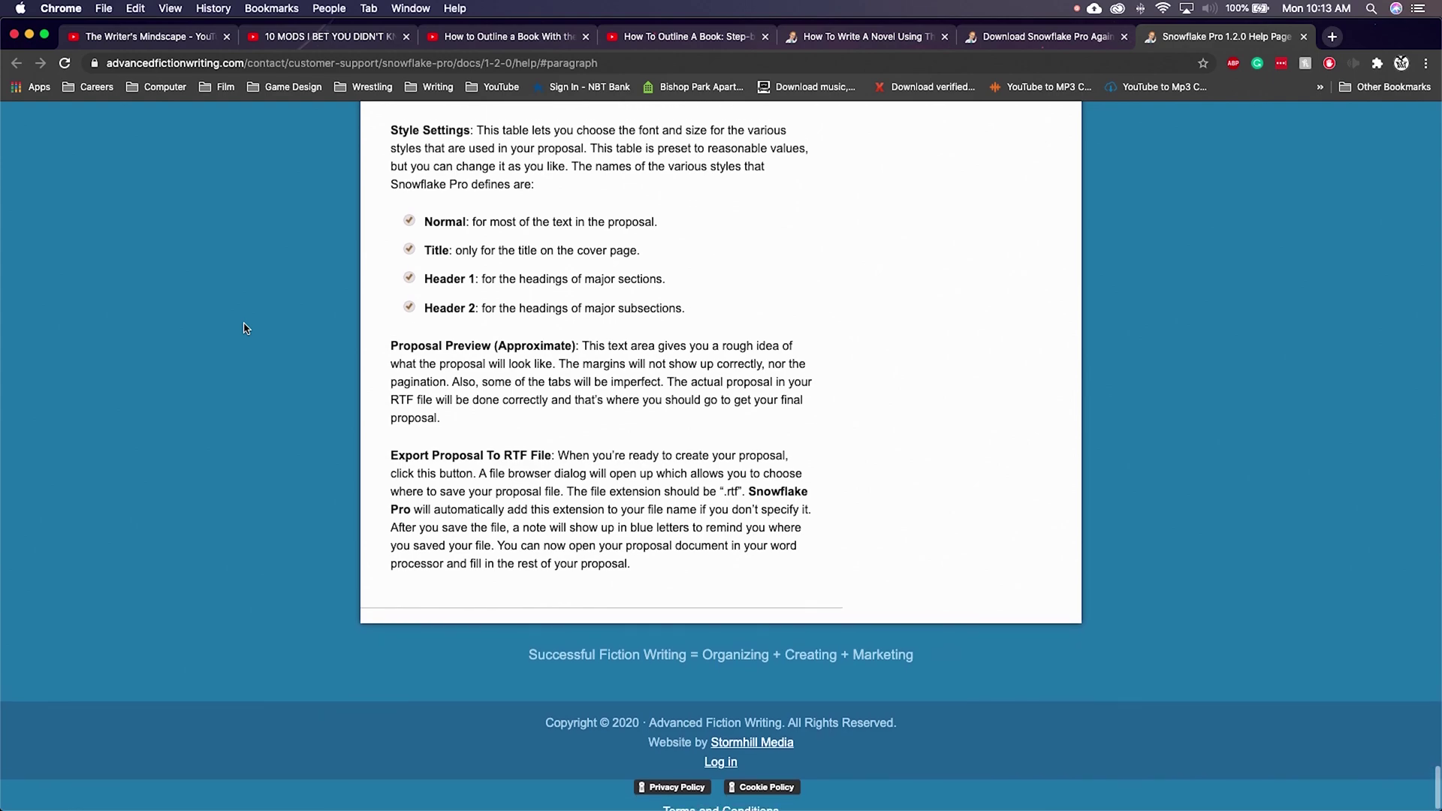
{"action": "scroll", "coordinate": [244, 328], "scroll_direction": "up", "scroll_amount": 15}
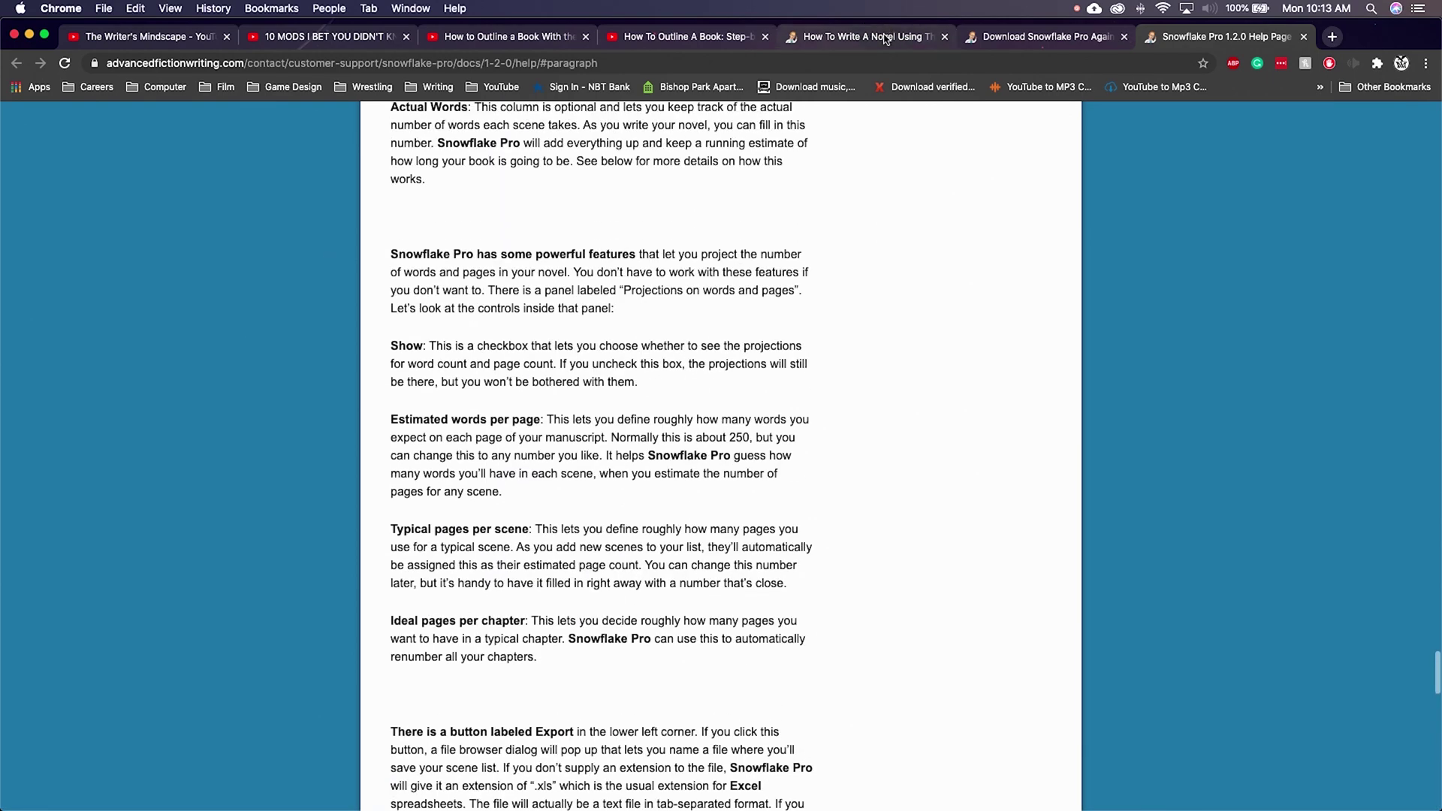
{"action": "left_click", "coordinate": [886, 36]}
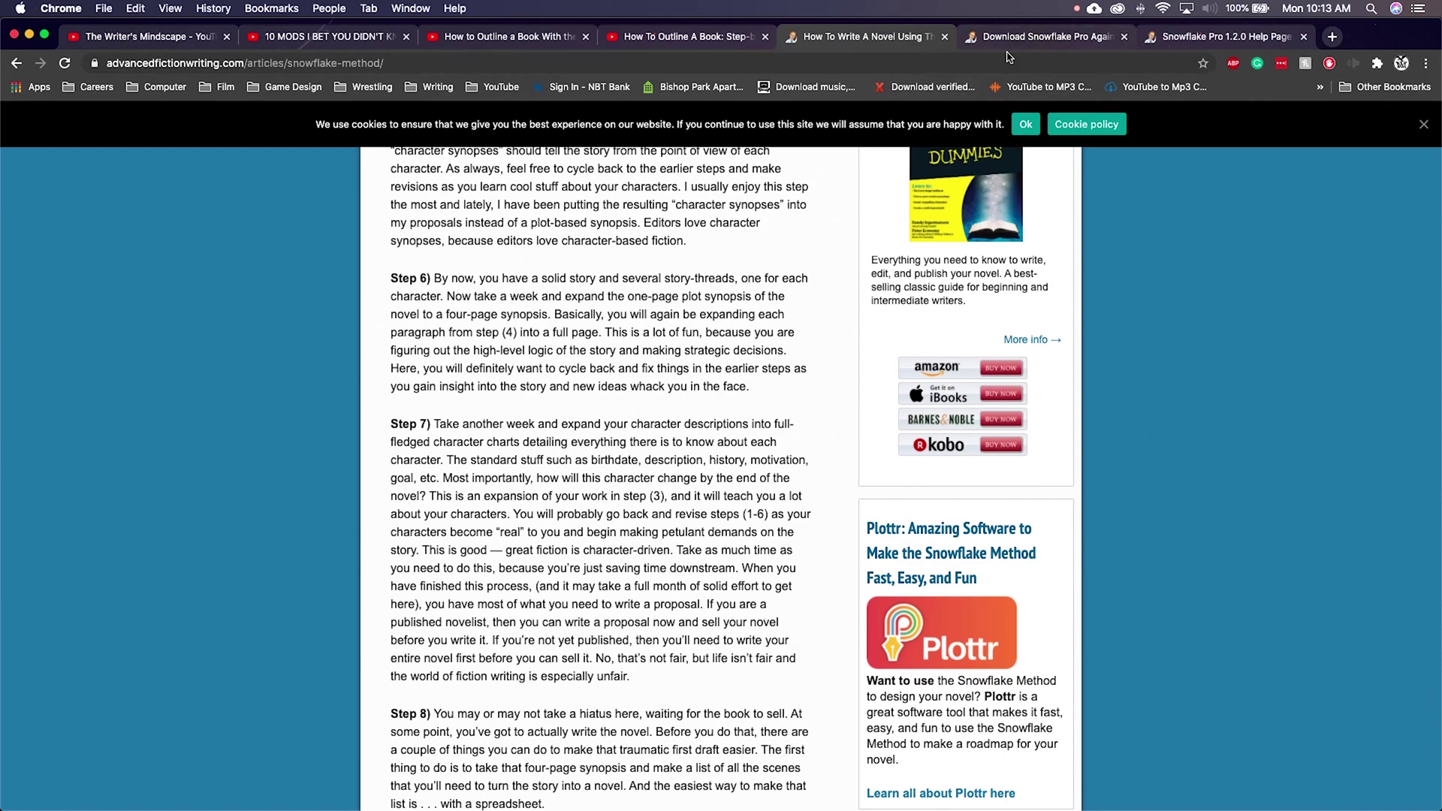
Step: Skim the Snowflake Method article's introduction, then return to Snowflake Pro's File menu
{"action": "scroll", "coordinate": [516, 473], "scroll_direction": "up", "scroll_amount": 20}
{"action": "scroll", "coordinate": [516, 474], "scroll_direction": "up", "scroll_amount": 6}
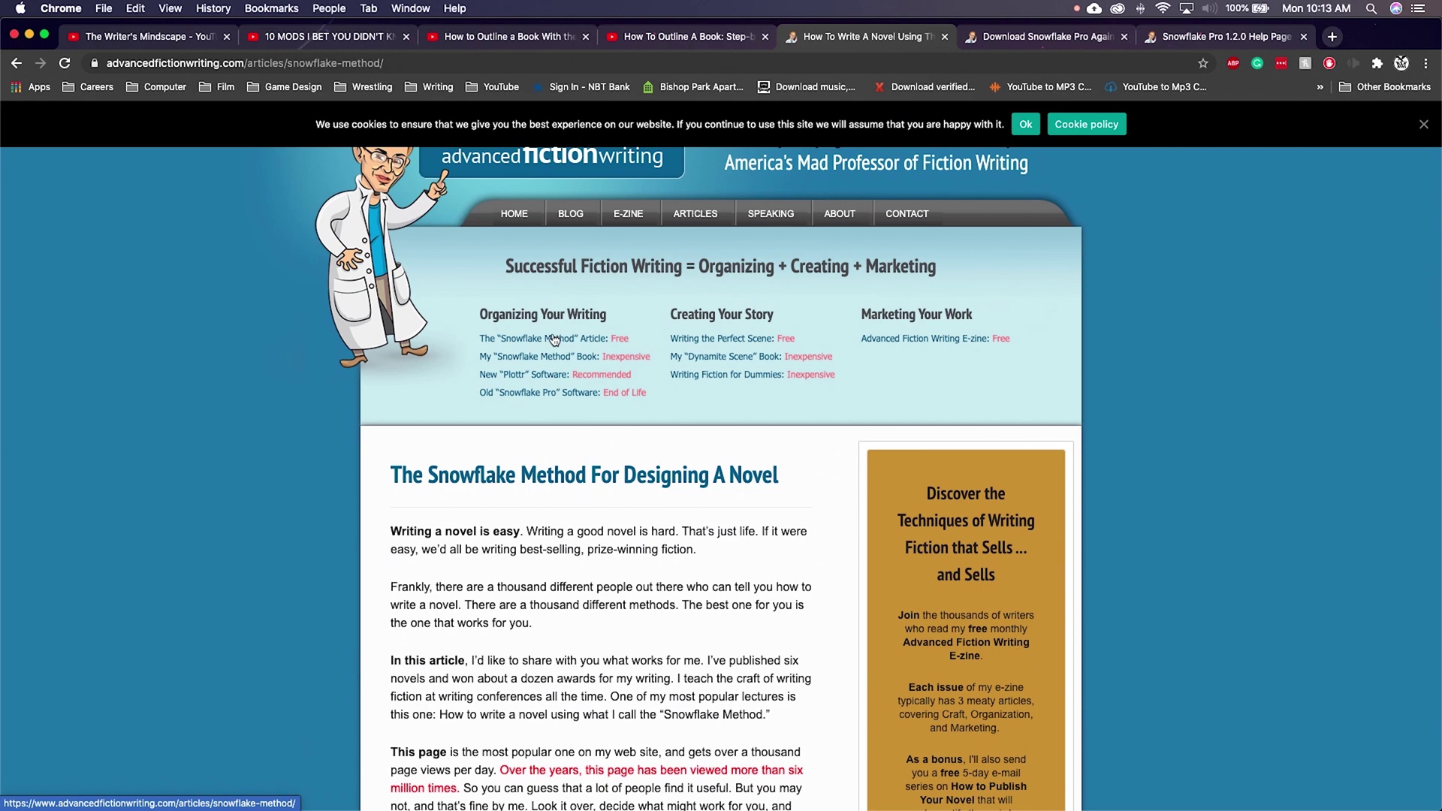
{"action": "scroll", "coordinate": [525, 522], "scroll_direction": "down", "scroll_amount": 8}
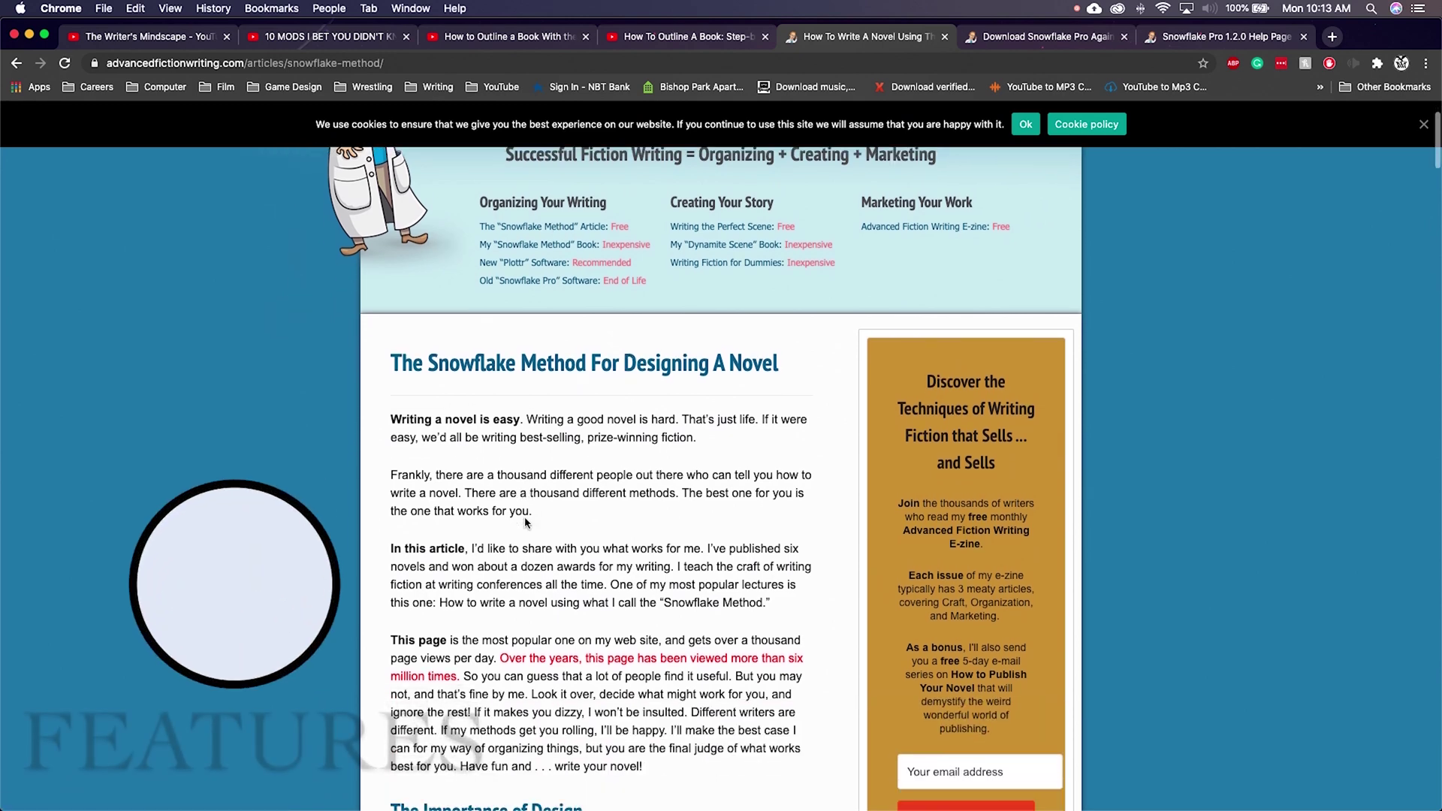
{"action": "scroll", "coordinate": [682, 607], "scroll_direction": "down", "scroll_amount": 7}
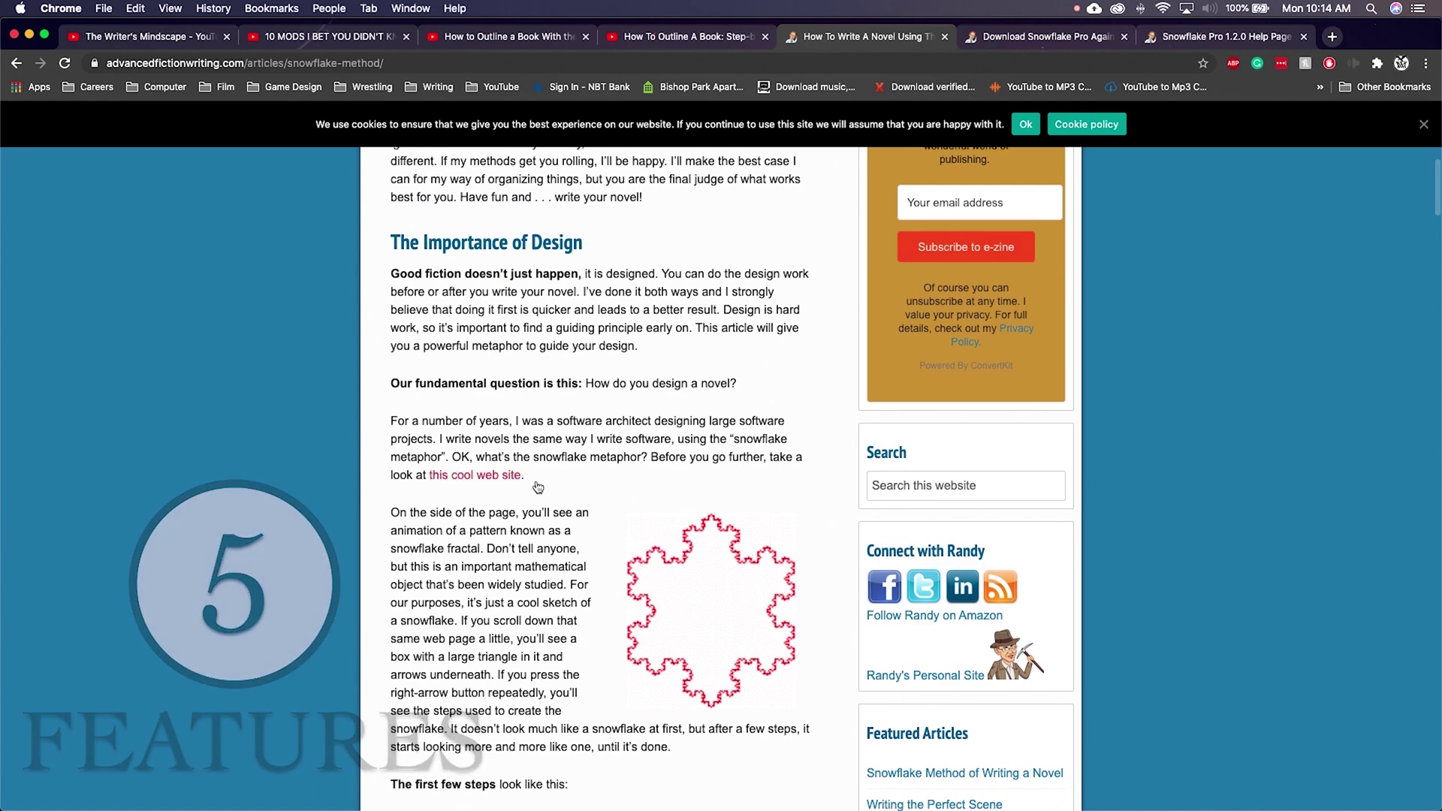
{"action": "scroll", "coordinate": [525, 526], "scroll_direction": "up", "scroll_amount": 13}
{"action": "scroll", "coordinate": [543, 483], "scroll_direction": "up", "scroll_amount": 2}
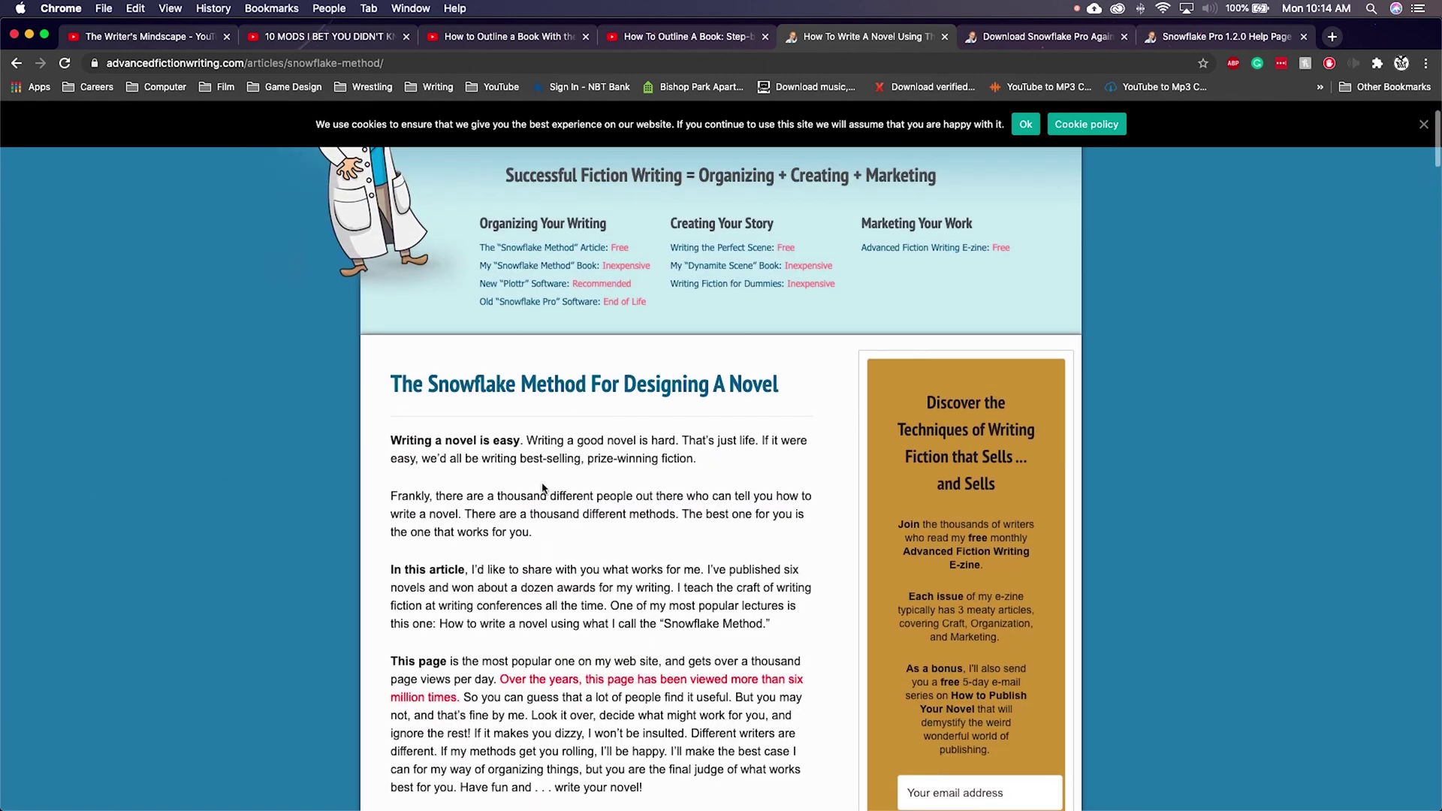
{"action": "left_click", "coordinate": [136, 8]}
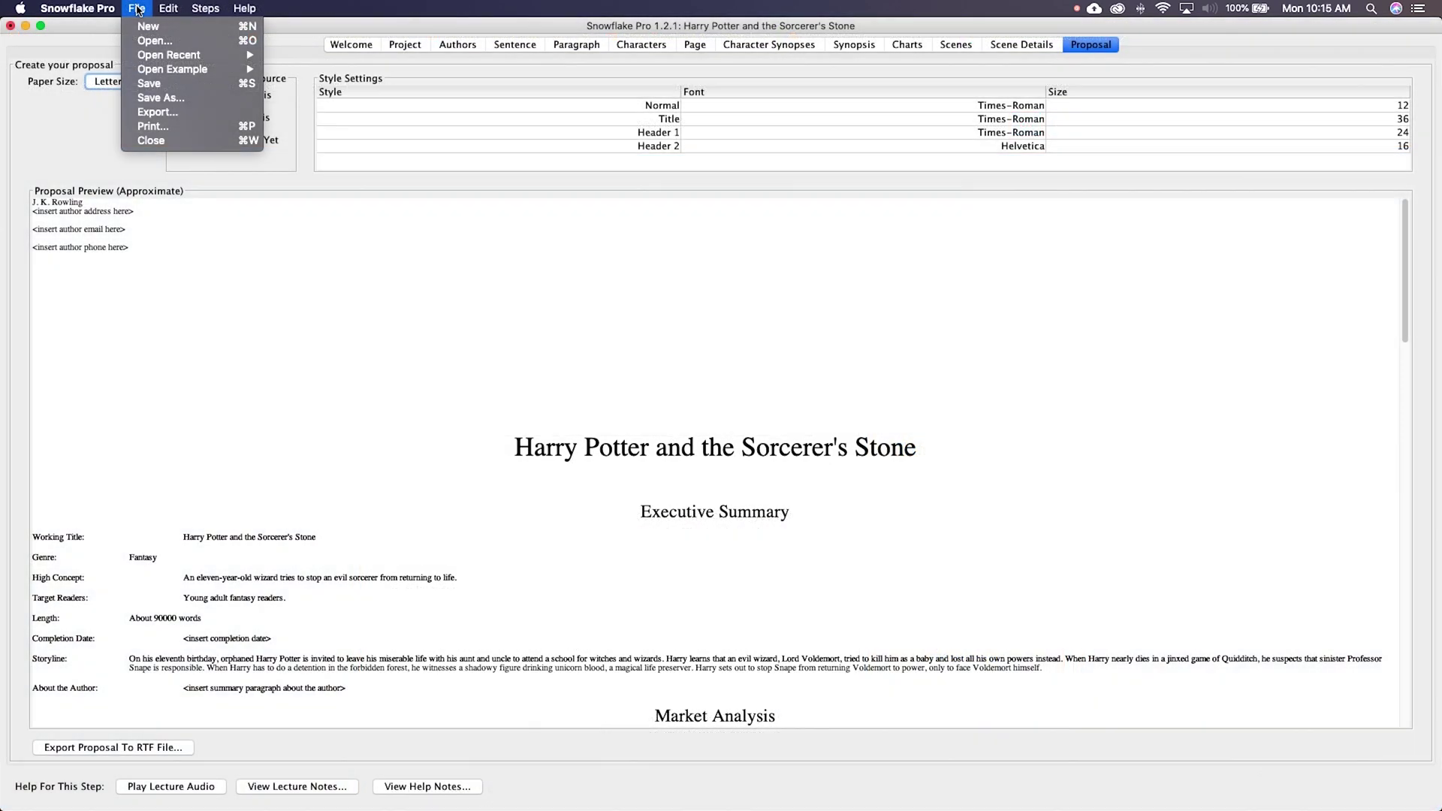
Step: Open the Pirates of the Caribbean example and review its character synopses and scene list
{"action": "mouse_move", "coordinate": [156, 60]}
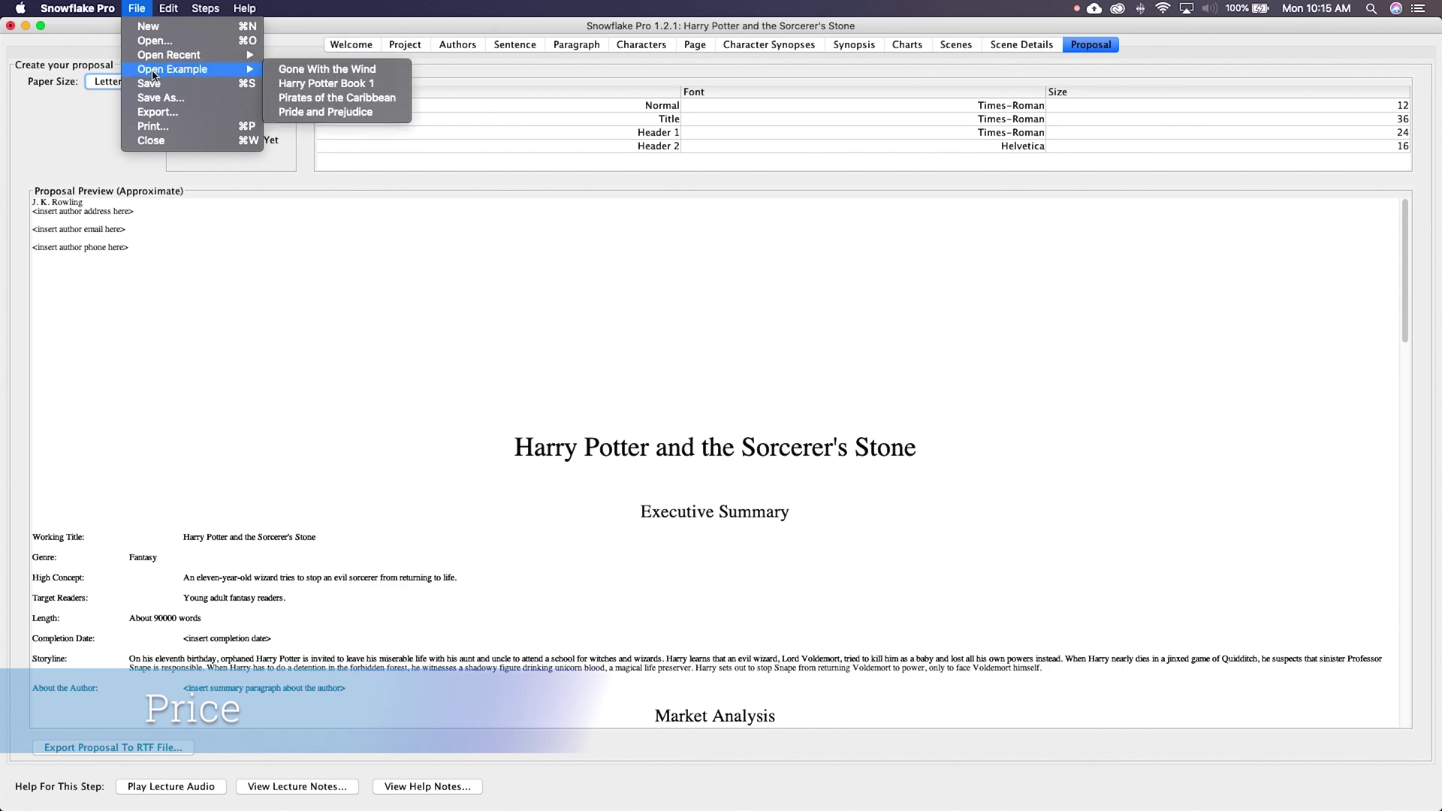
{"action": "left_click", "coordinate": [367, 99]}
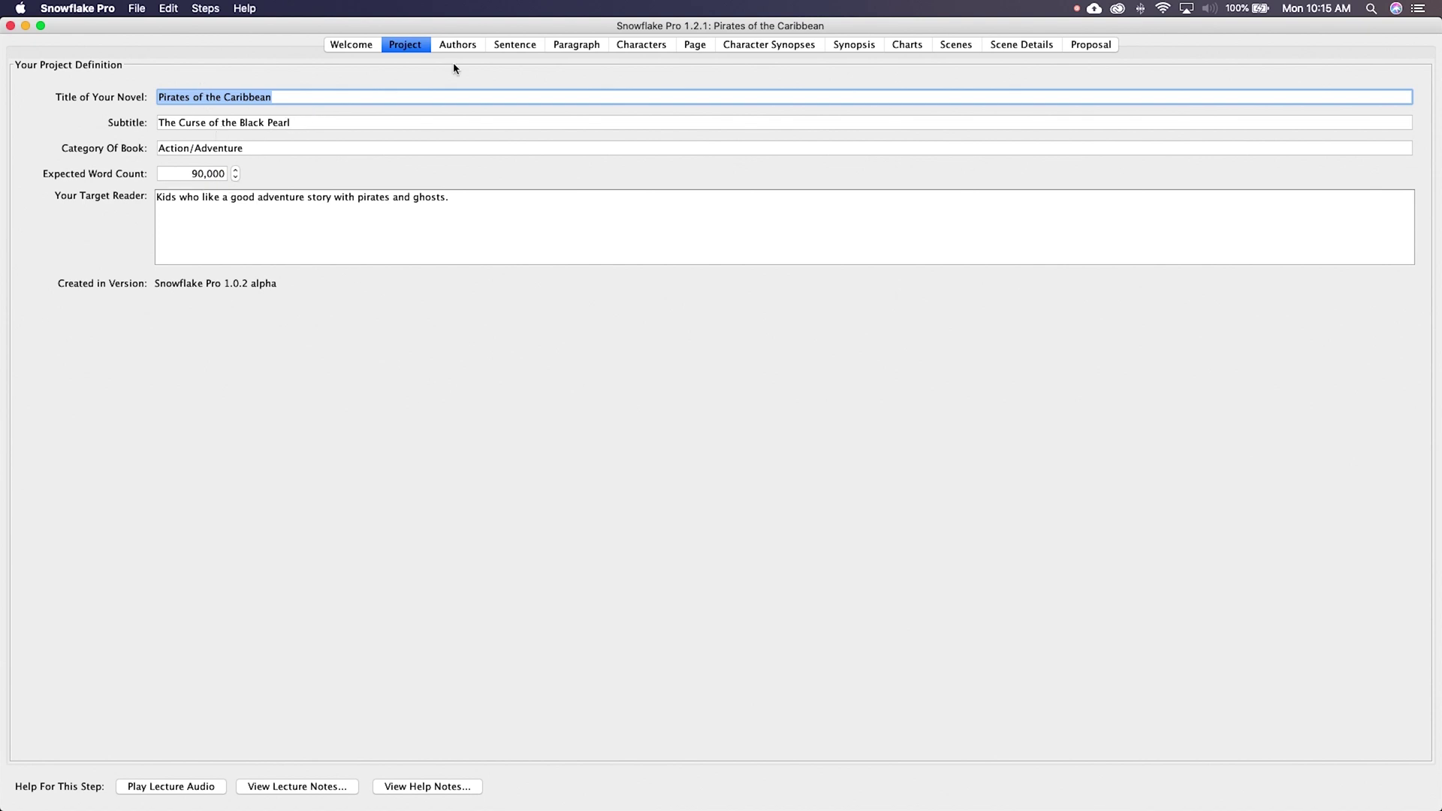
{"action": "left_click", "coordinate": [761, 47]}
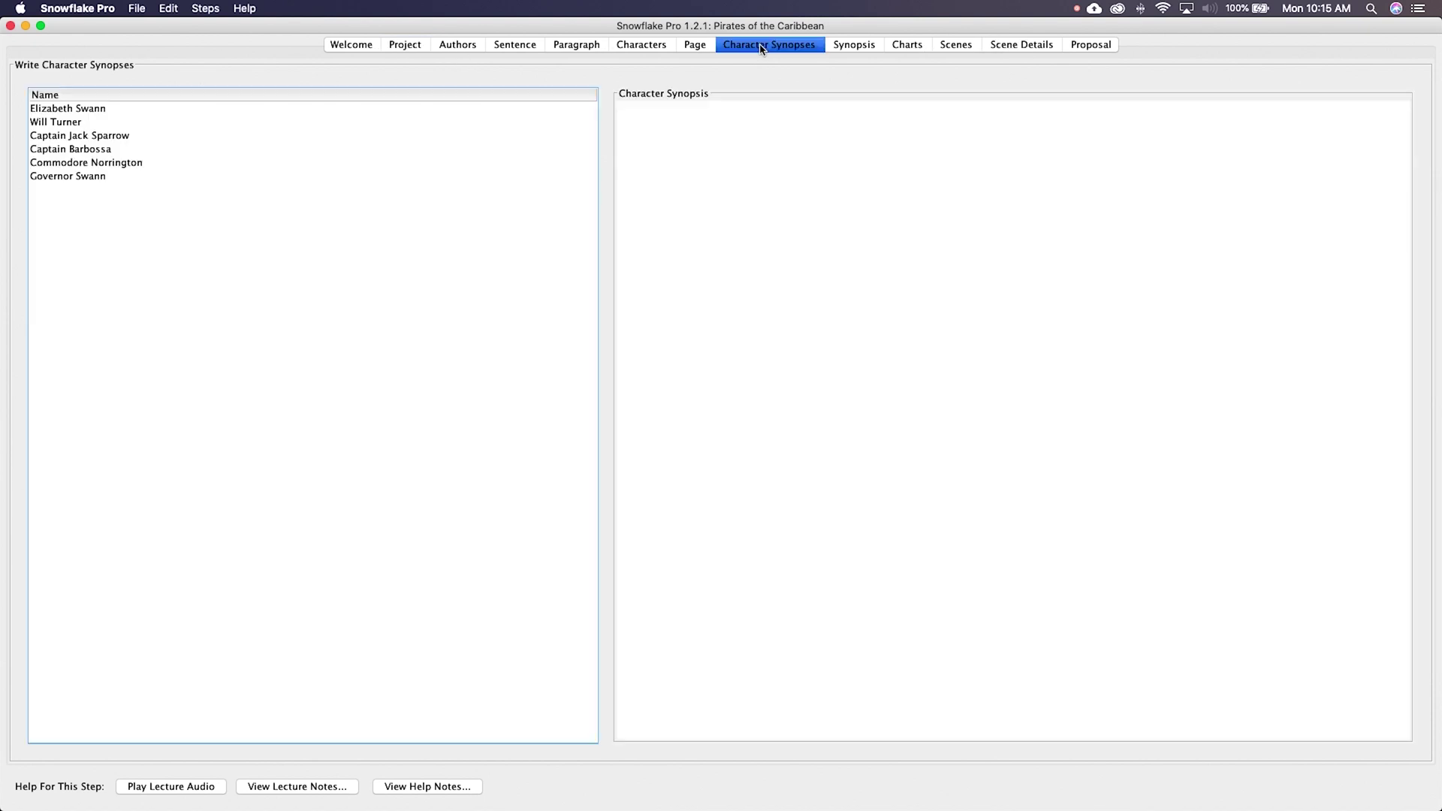
{"action": "left_click", "coordinate": [948, 48]}
{"action": "scroll", "coordinate": [895, 272], "scroll_direction": "down", "scroll_amount": 5}
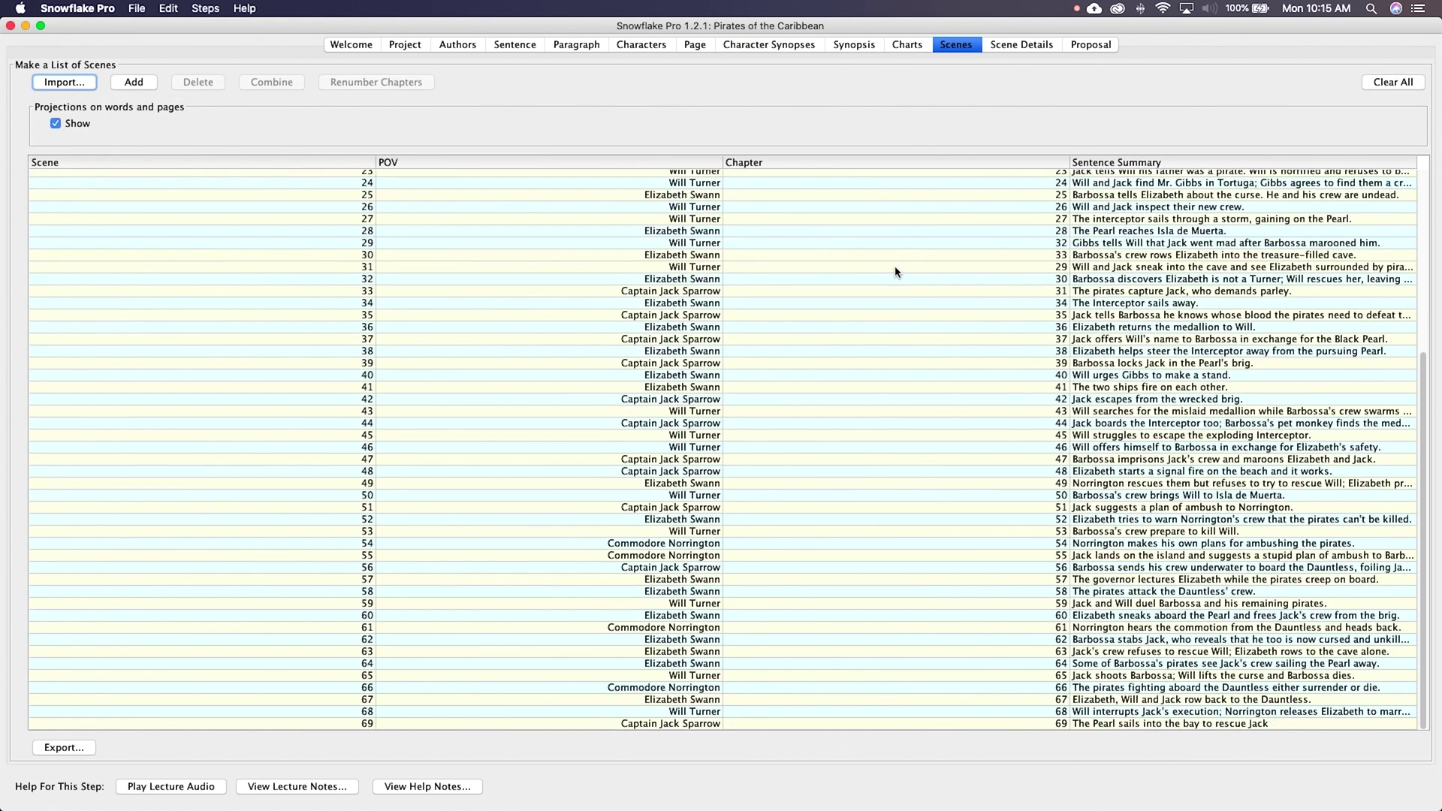
{"action": "scroll", "coordinate": [895, 272], "scroll_direction": "up", "scroll_amount": 5}
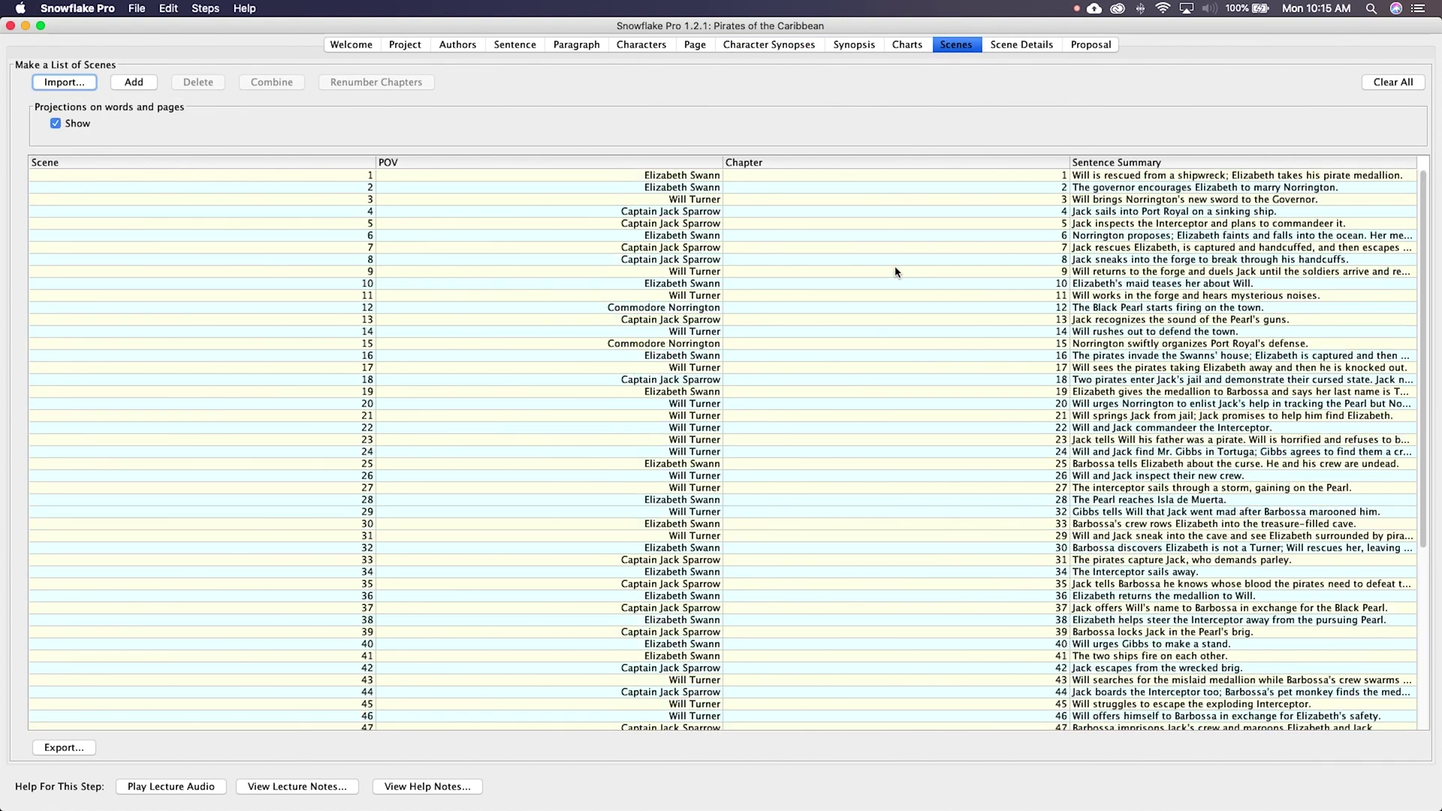
{"action": "scroll", "coordinate": [895, 272], "scroll_direction": "down", "scroll_amount": 5}
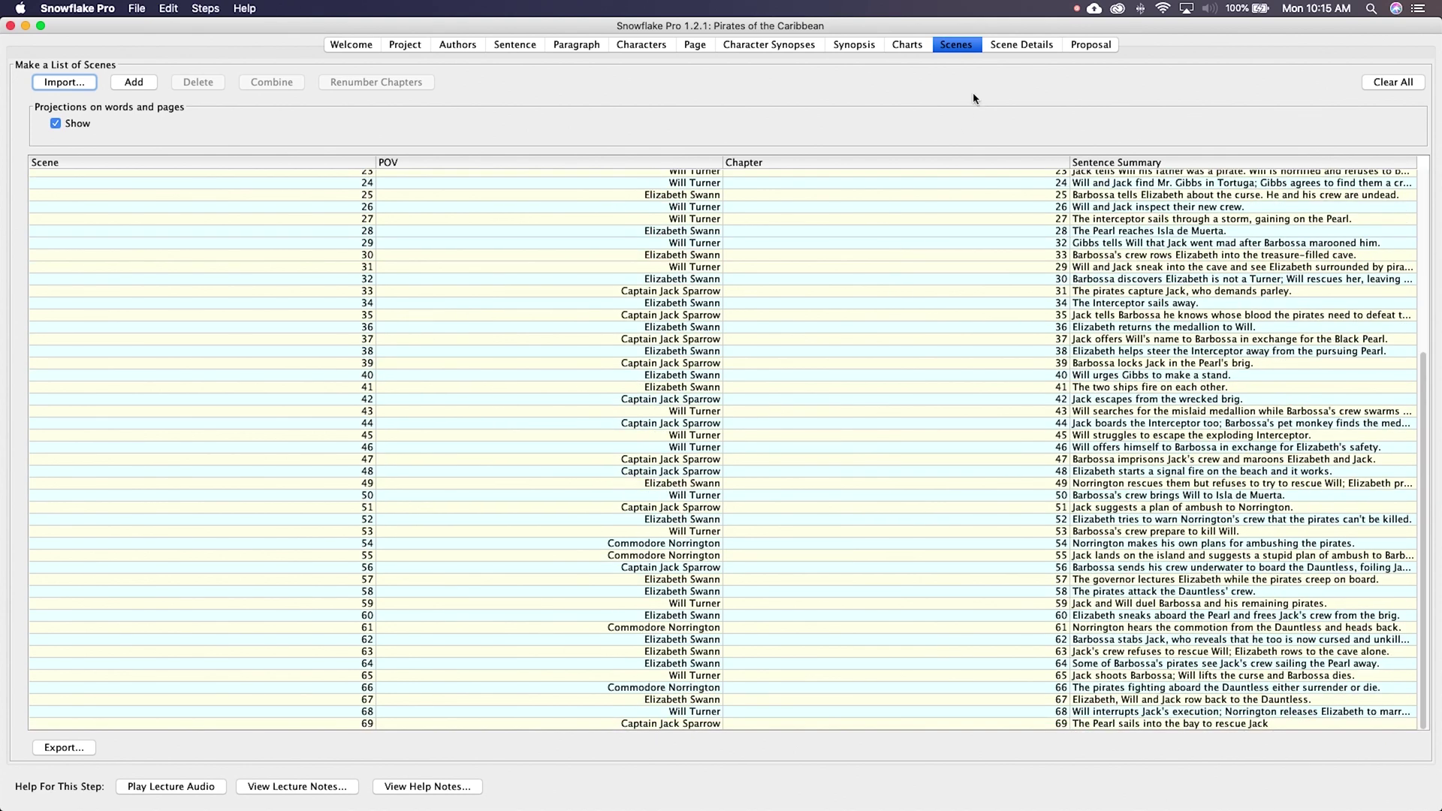
Step: View scene 2's details and preview the example's proposal, then bring up the open windows
{"action": "left_click", "coordinate": [1019, 47]}
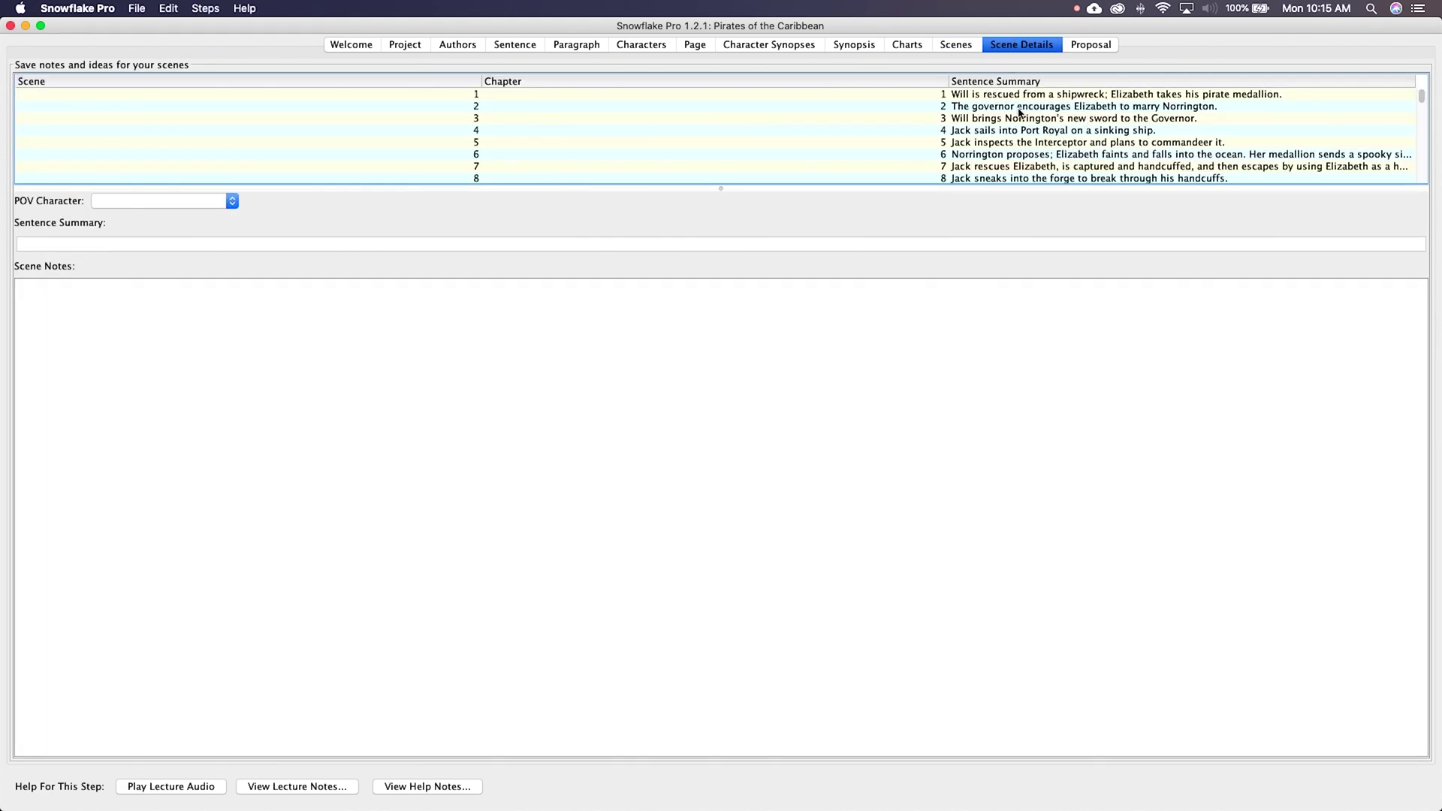
{"action": "left_click", "coordinate": [1018, 108]}
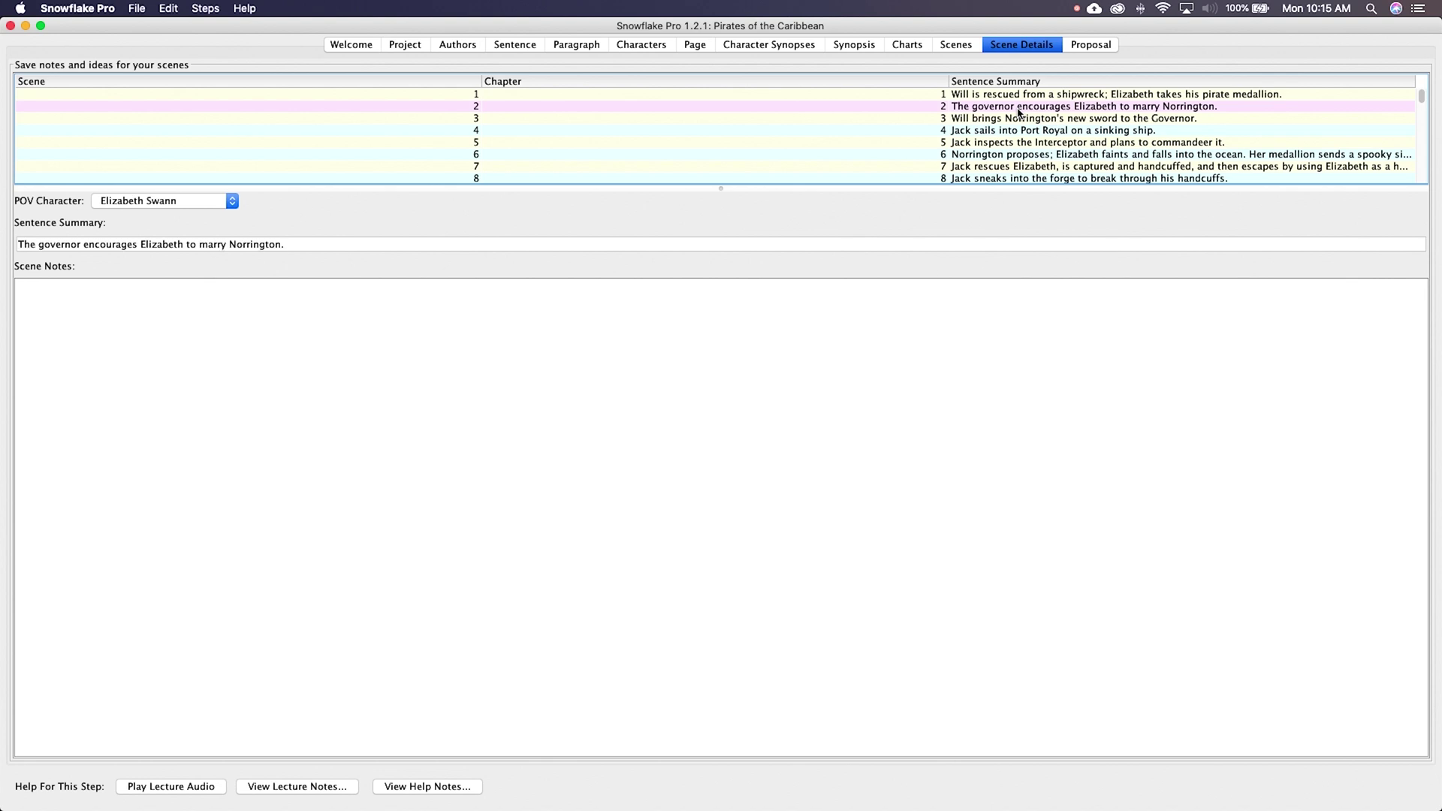
{"action": "left_click", "coordinate": [1094, 47]}
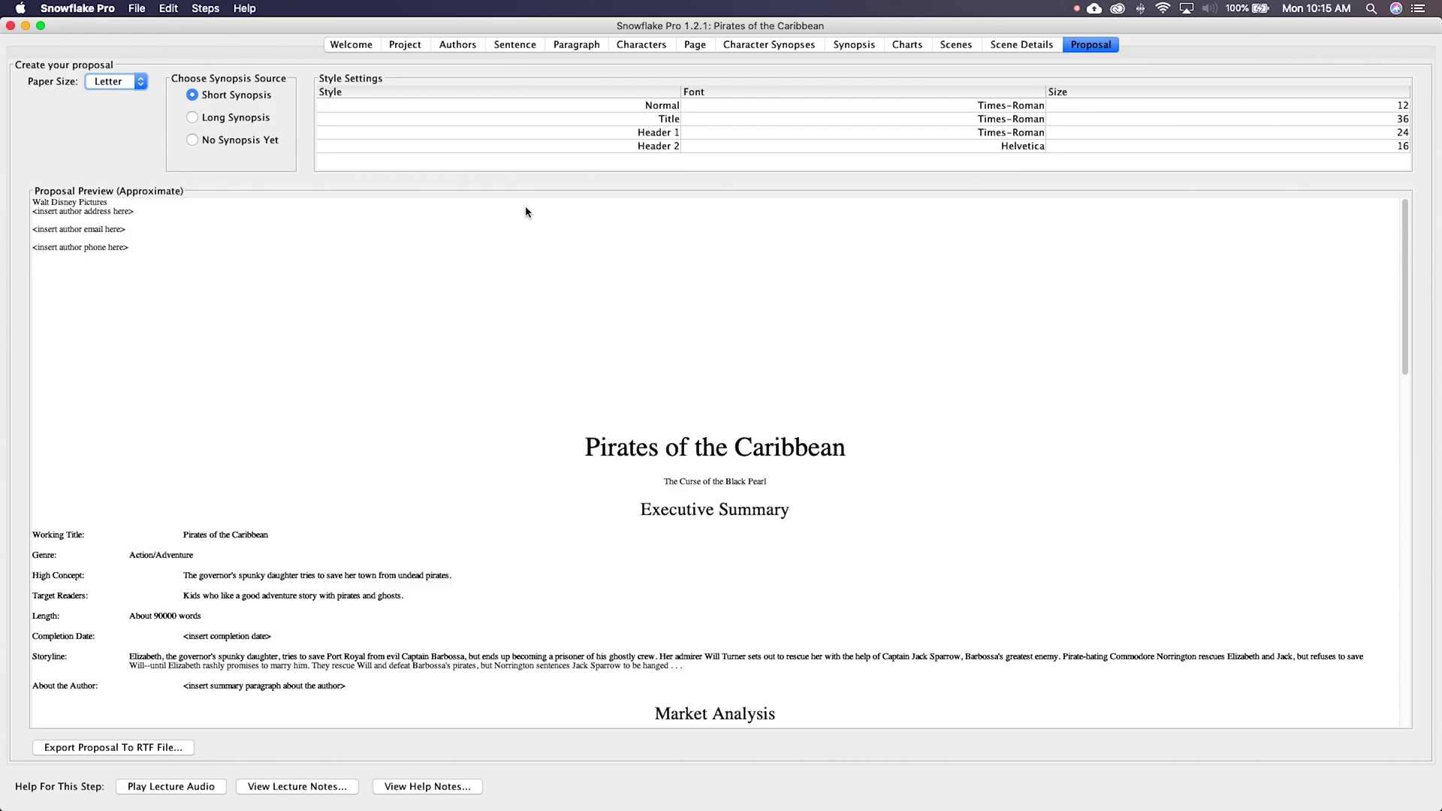
{"action": "key", "text": "ctrl+Up"}
{"action": "left_click", "coordinate": [598, 299]}
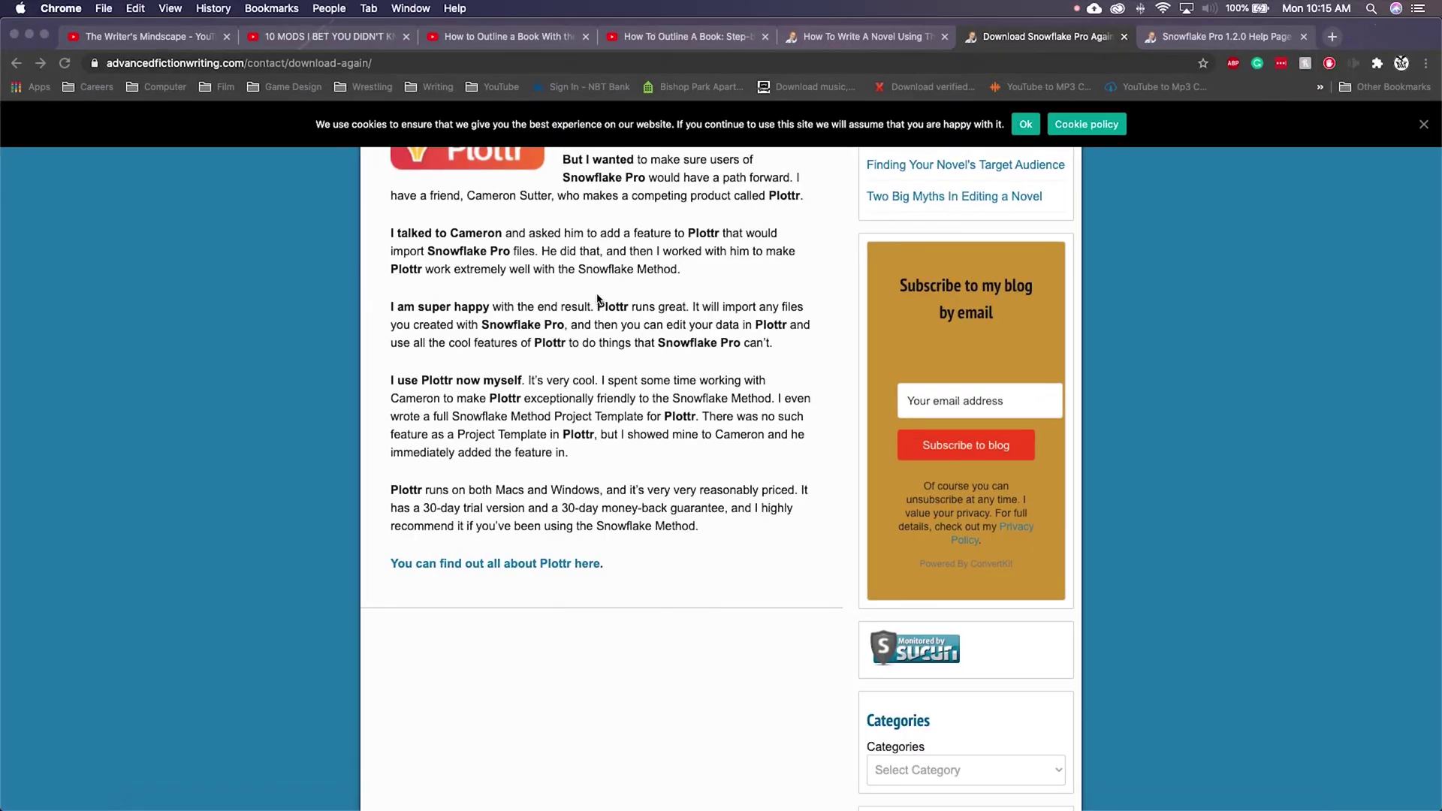
{"action": "scroll", "coordinate": [616, 301], "scroll_direction": "up", "scroll_amount": 5}
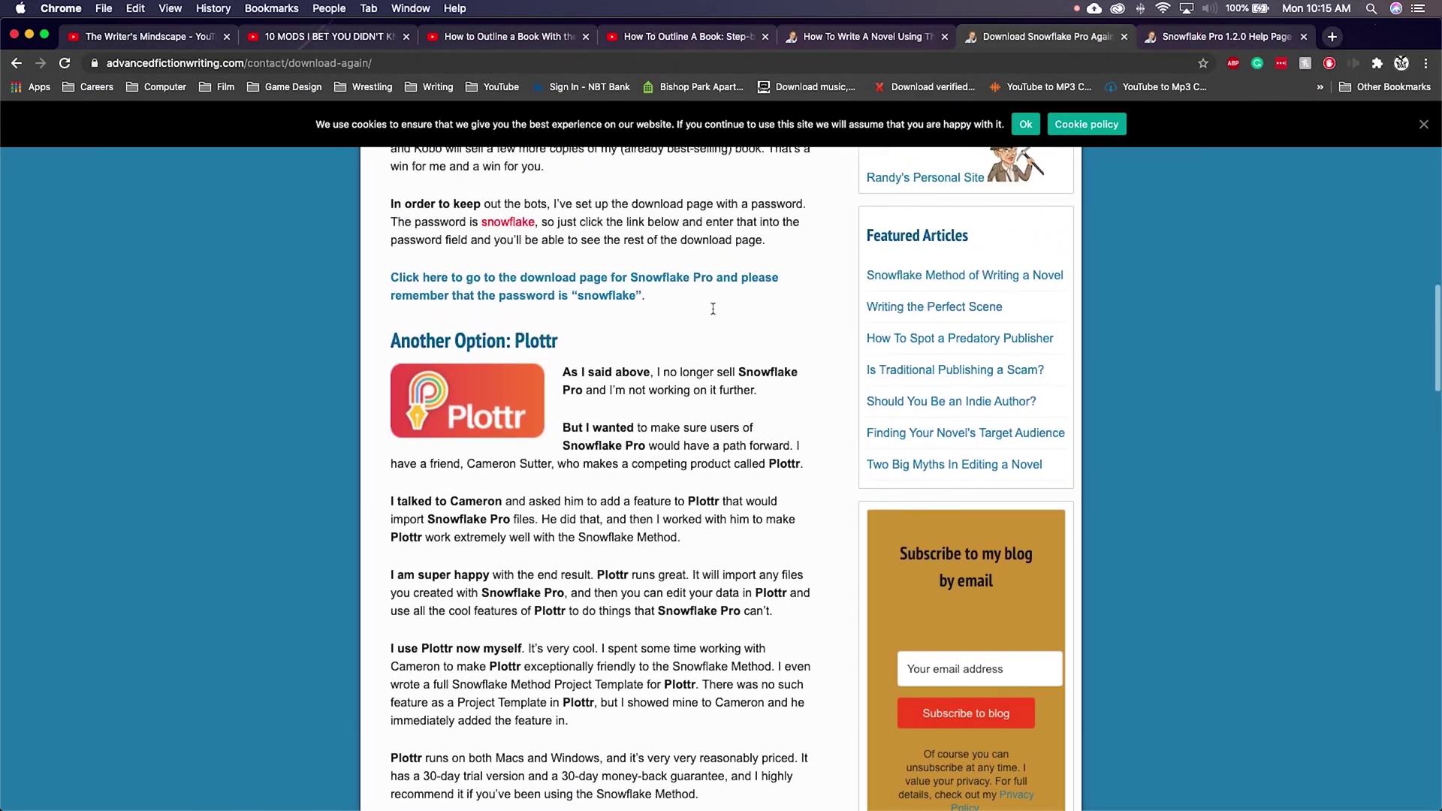
{"action": "scroll", "coordinate": [713, 309], "scroll_direction": "up", "scroll_amount": 12}
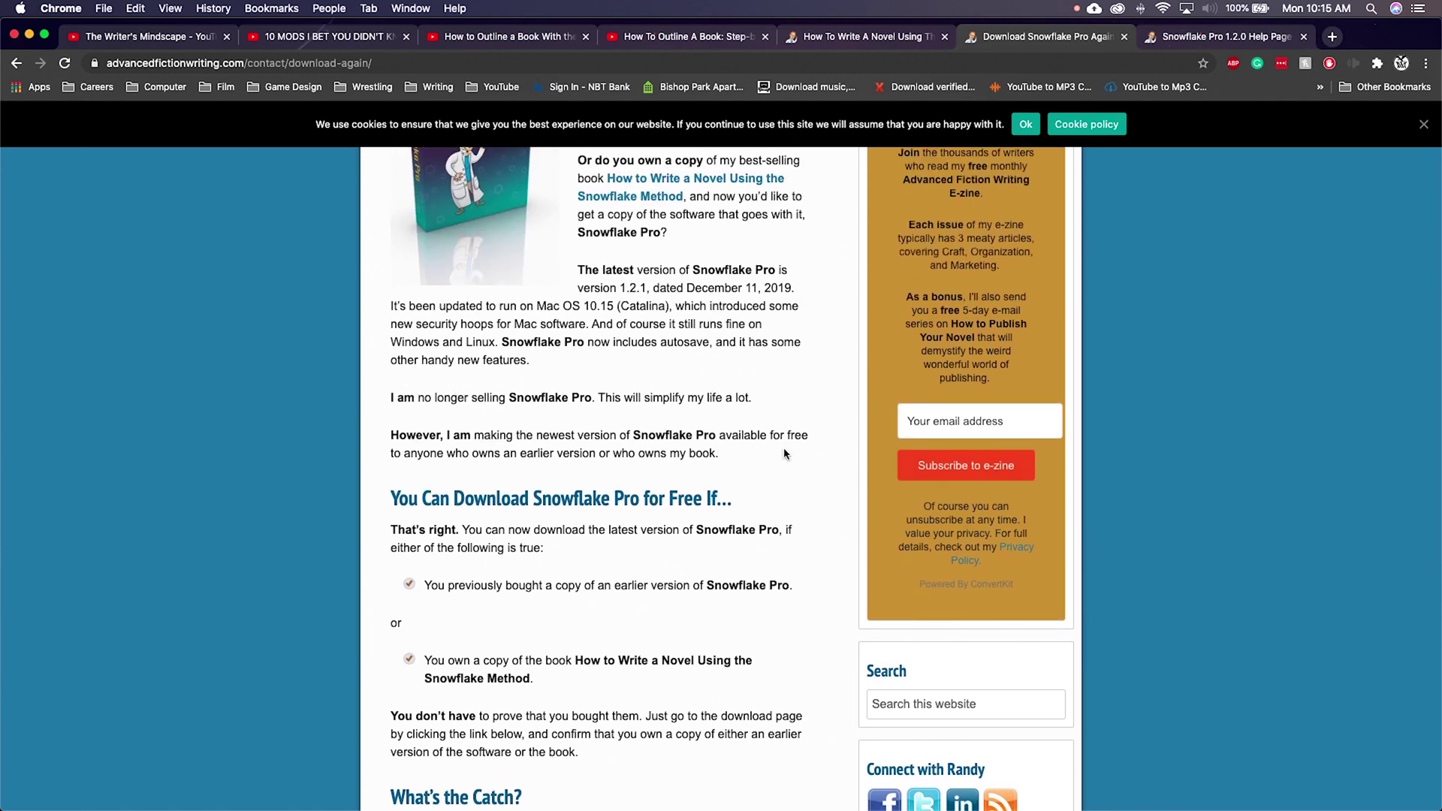
{"action": "scroll", "coordinate": [786, 453], "scroll_direction": "up", "scroll_amount": 1}
{"action": "scroll", "coordinate": [790, 452], "scroll_direction": "down", "scroll_amount": 1}
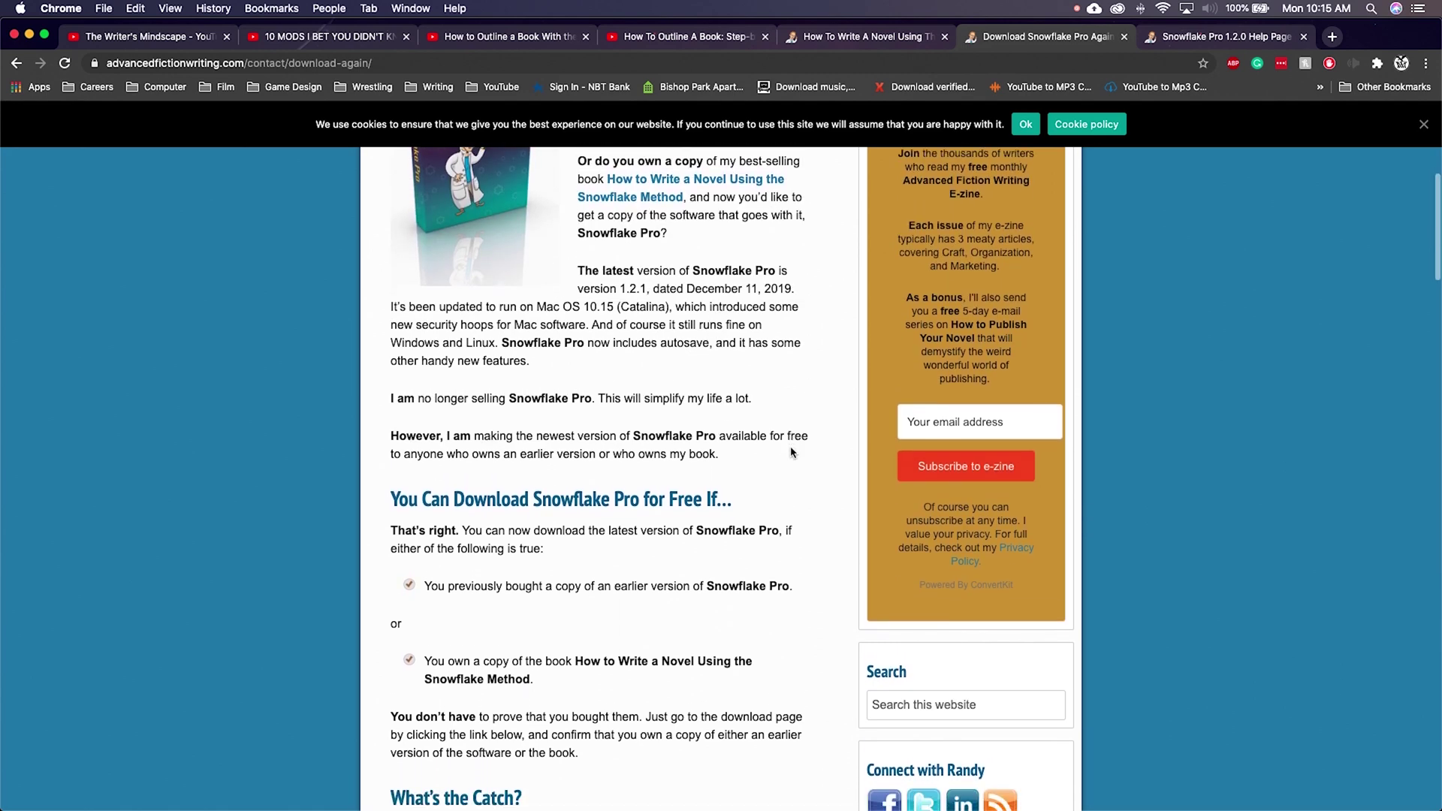
{"action": "scroll", "coordinate": [363, 462], "scroll_direction": "down", "scroll_amount": 2}
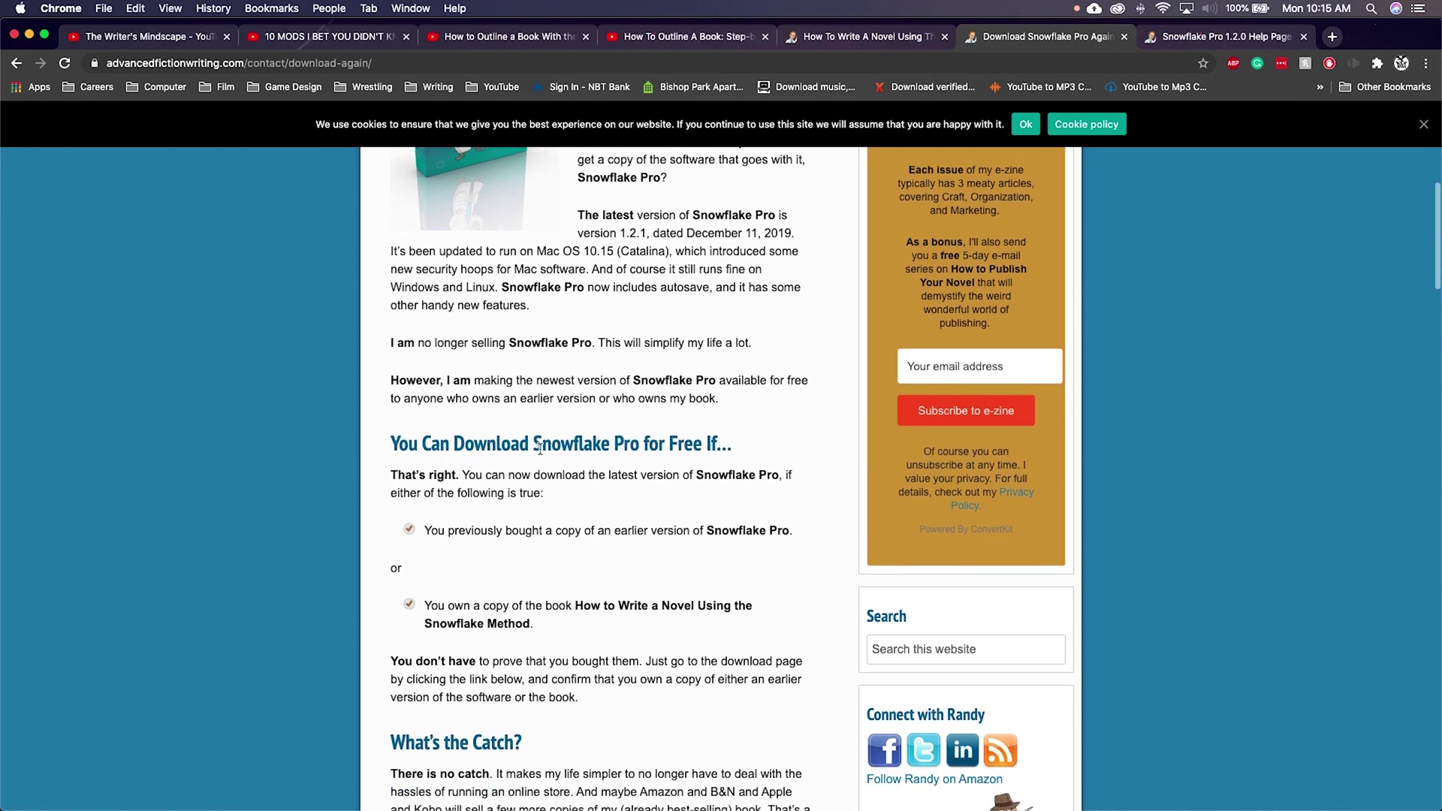
{"action": "scroll", "coordinate": [676, 502], "scroll_direction": "down", "scroll_amount": 1}
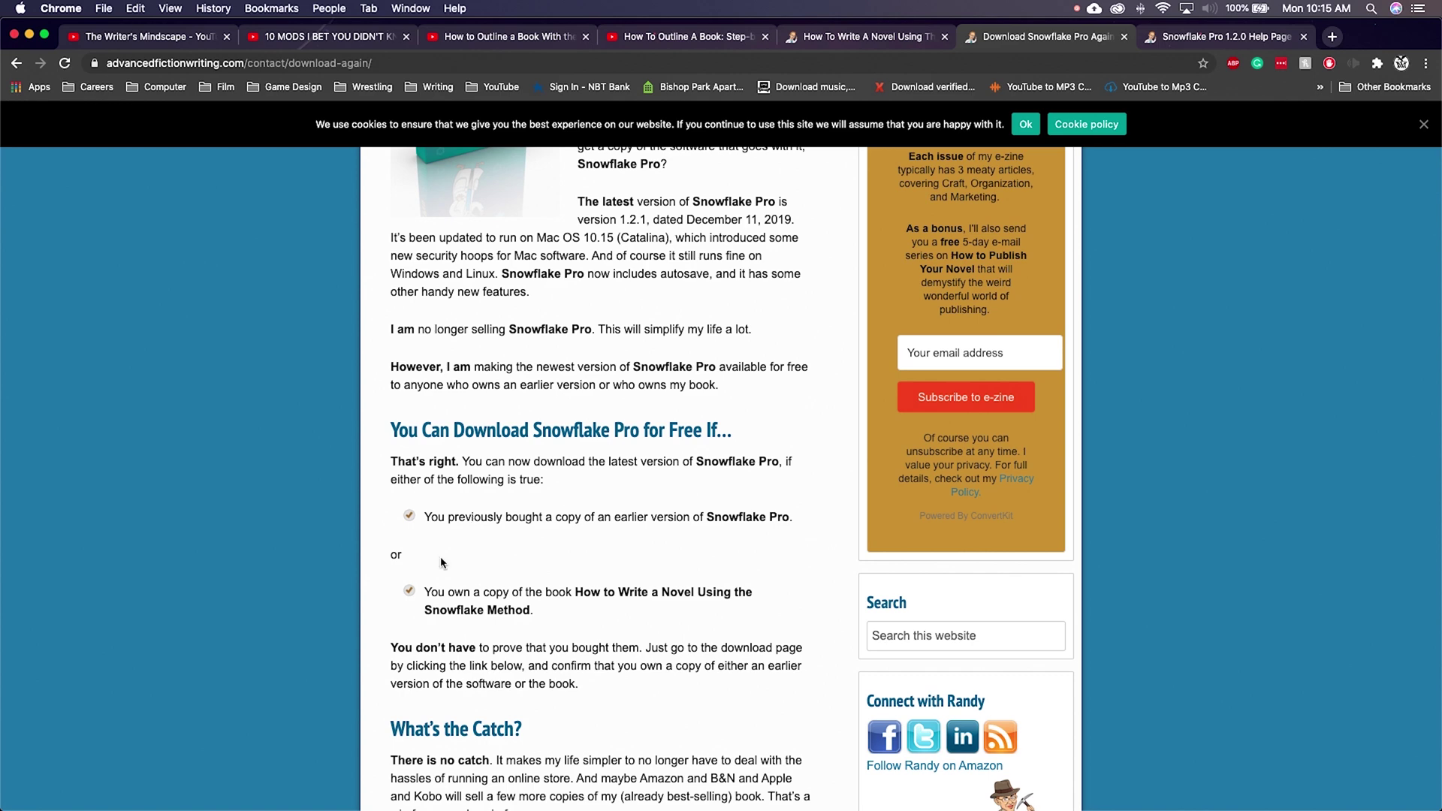
{"action": "scroll", "coordinate": [734, 593], "scroll_direction": "down", "scroll_amount": 3}
{"action": "scroll", "coordinate": [735, 593], "scroll_direction": "down", "scroll_amount": 4}
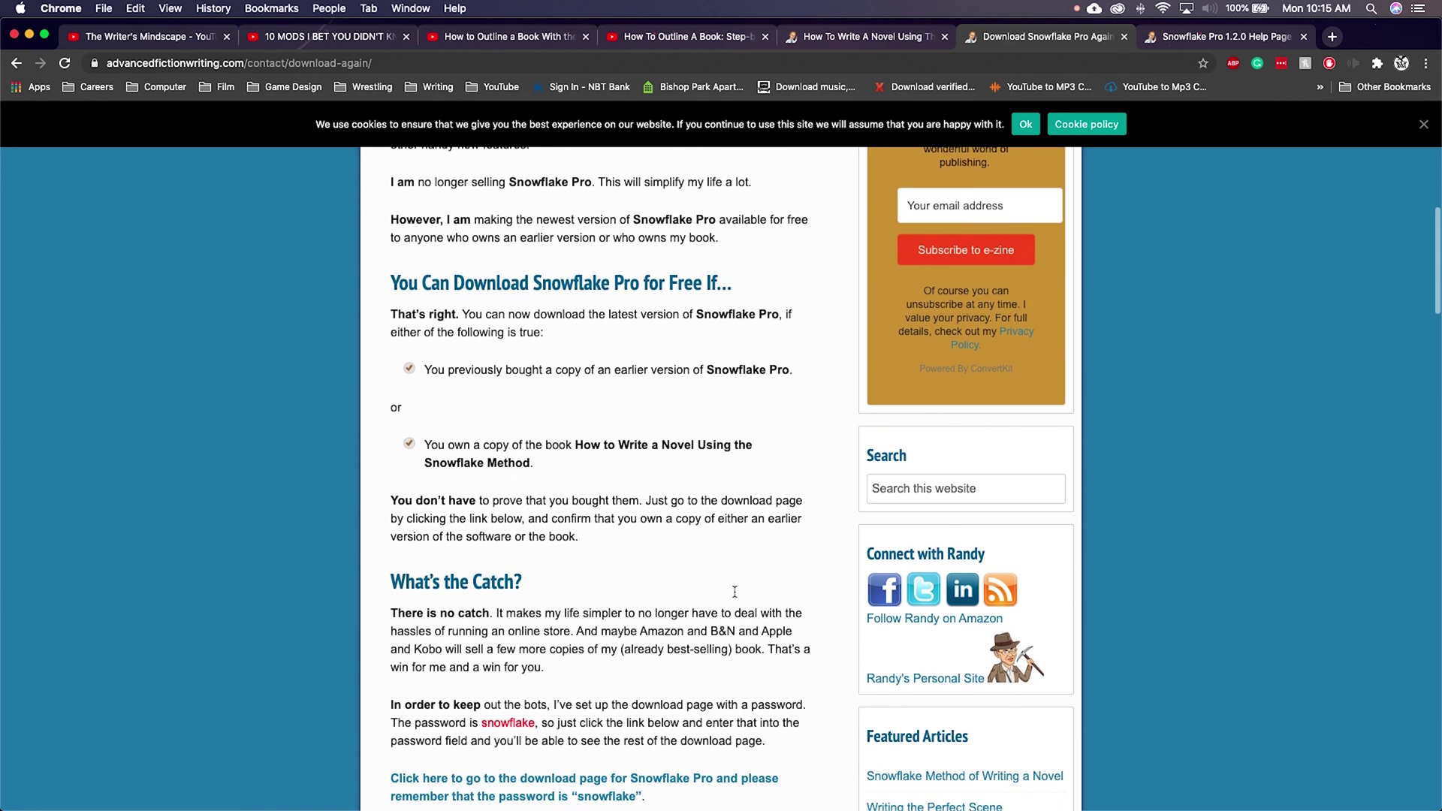
{"action": "scroll", "coordinate": [590, 641], "scroll_direction": "down", "scroll_amount": 1}
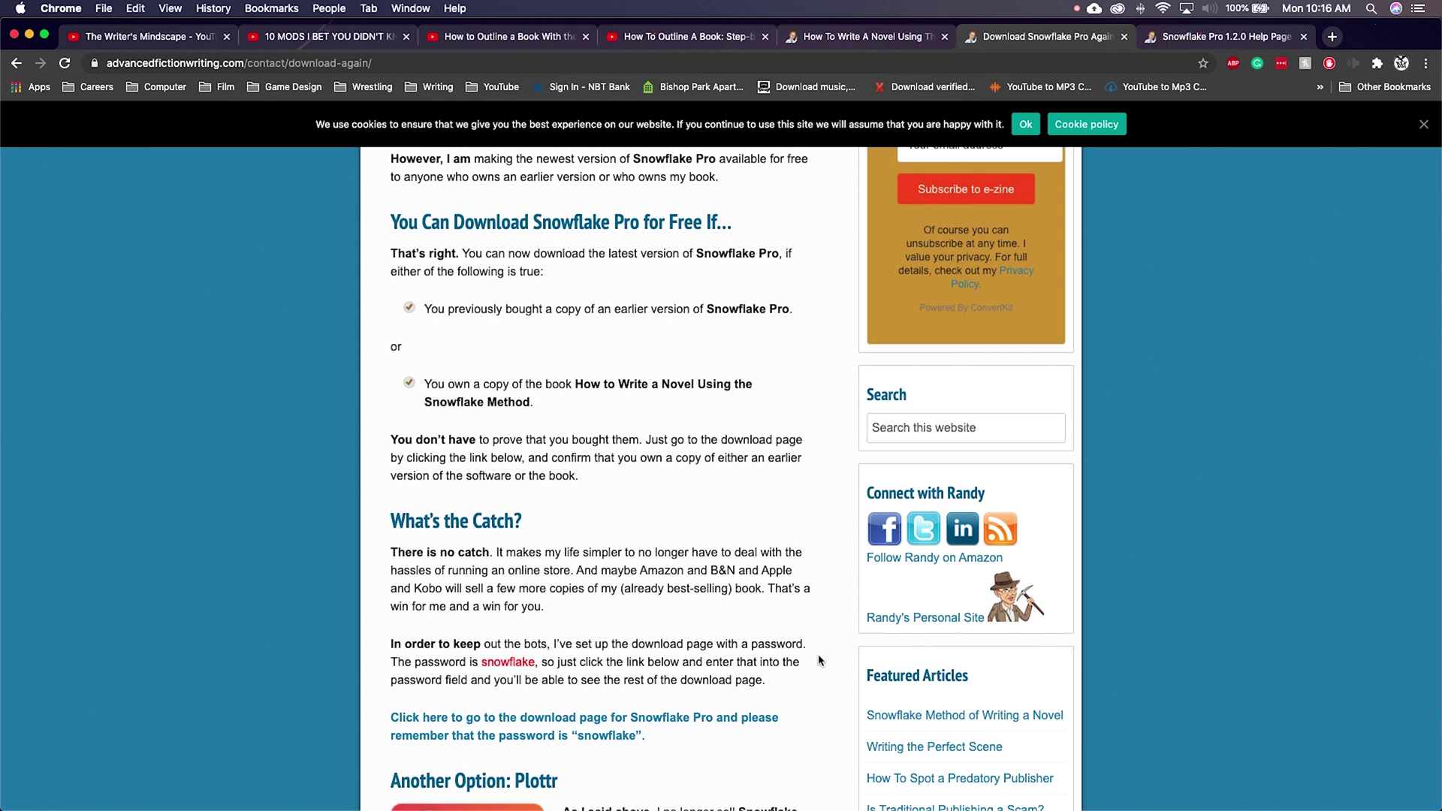
{"action": "scroll", "coordinate": [819, 662], "scroll_direction": "down", "scroll_amount": 2}
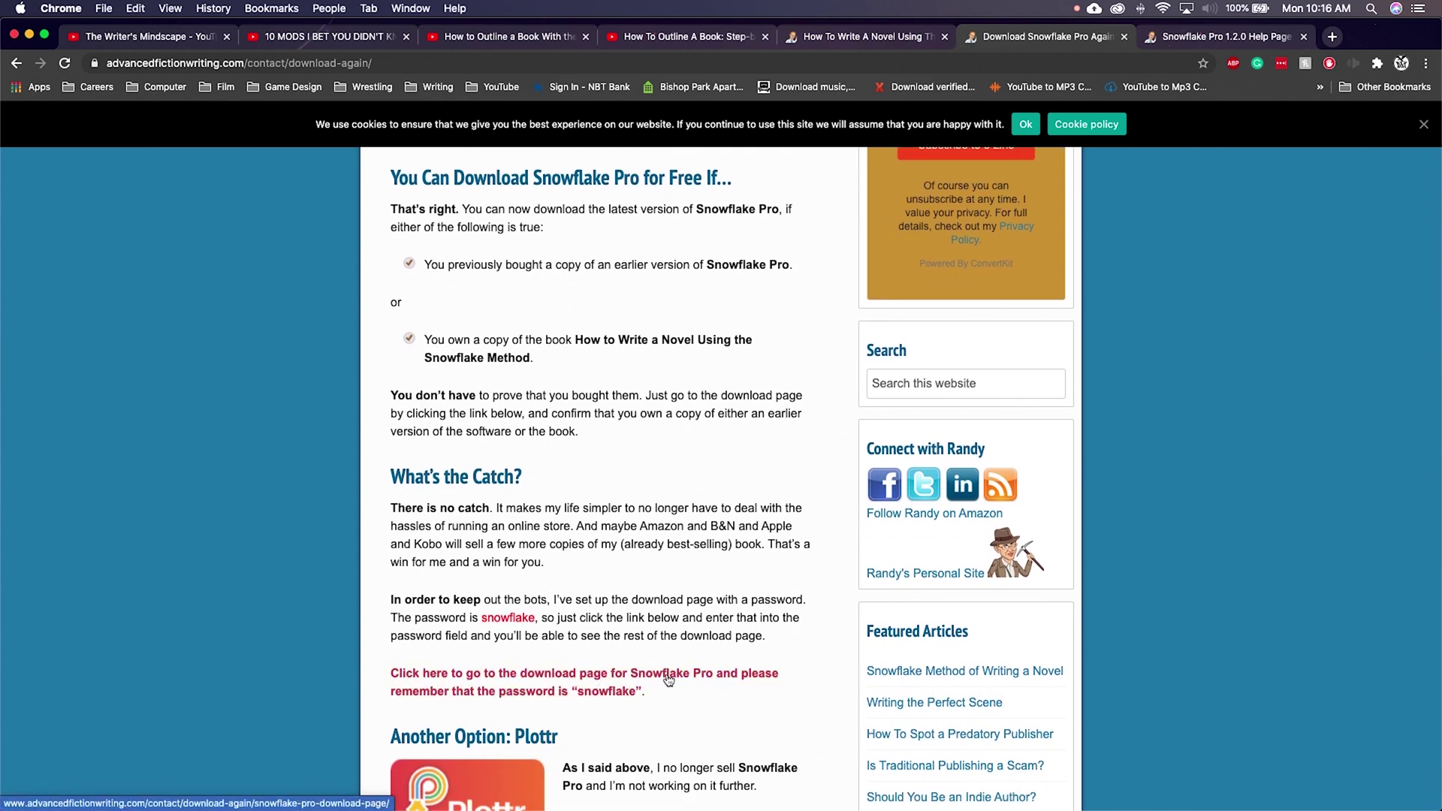
{"action": "left_click", "coordinate": [664, 678]}
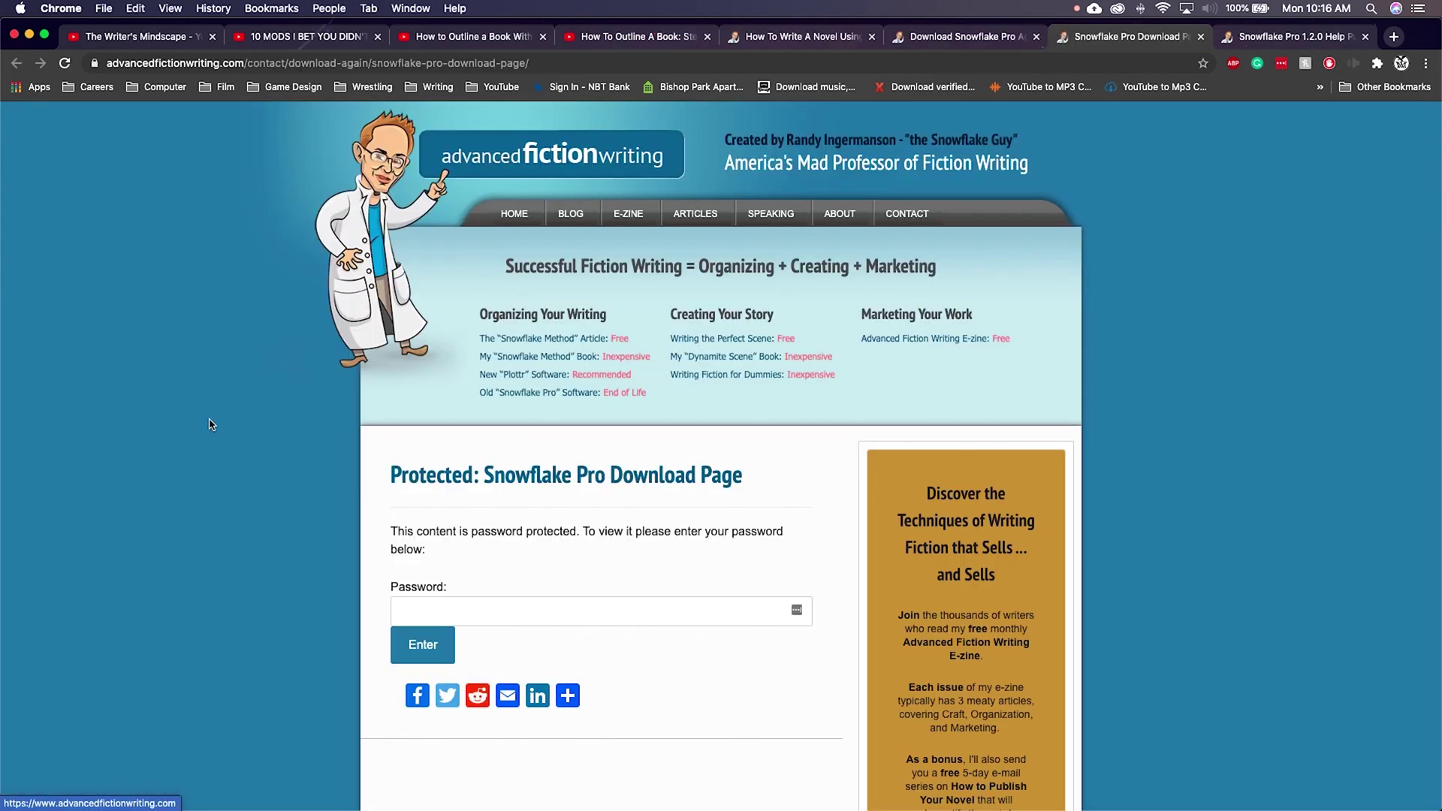
{"action": "scroll", "coordinate": [209, 435], "scroll_direction": "down", "scroll_amount": 1}
{"action": "scroll", "coordinate": [208, 435], "scroll_direction": "down", "scroll_amount": 3}
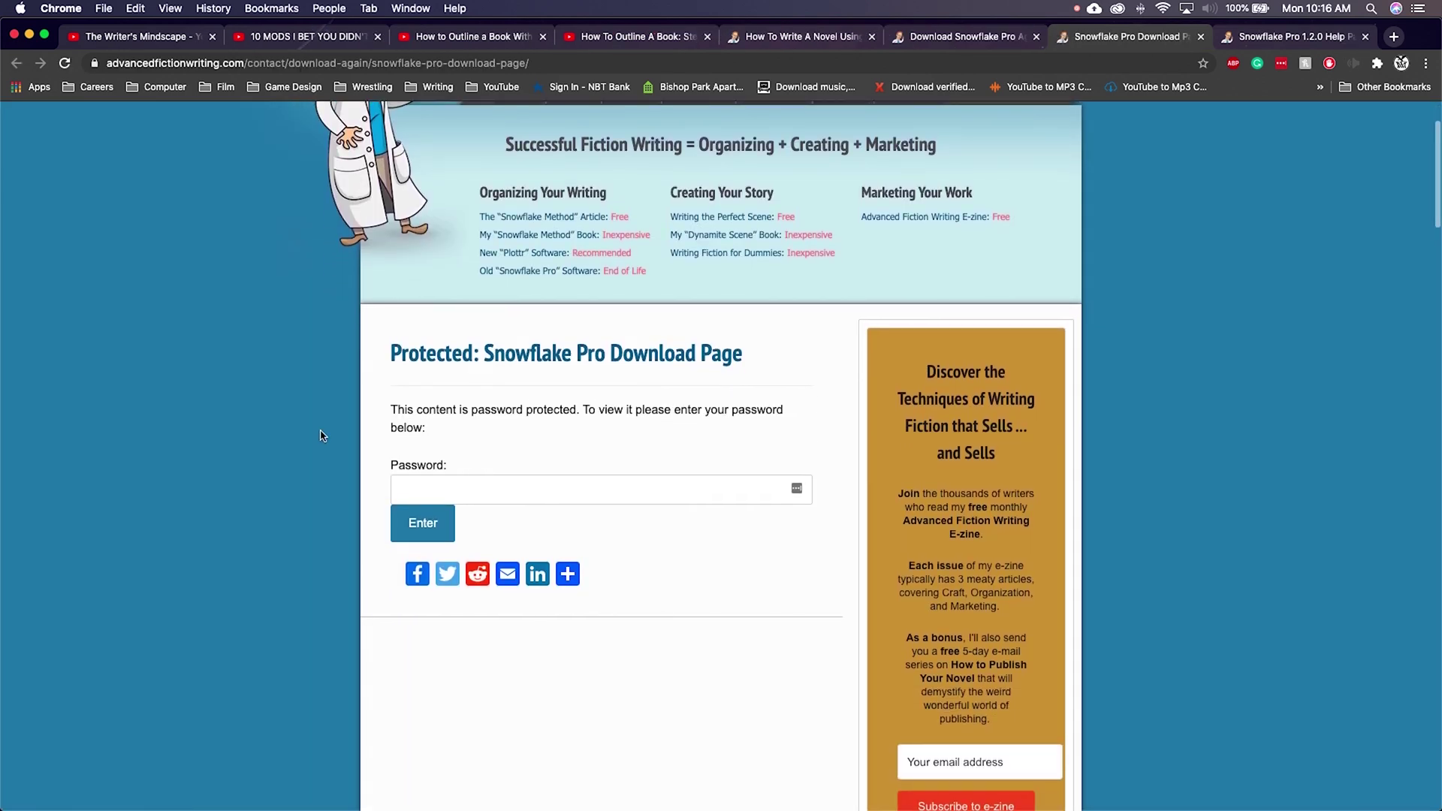
{"action": "left_click", "coordinate": [402, 485]}
{"action": "scroll", "coordinate": [660, 473], "scroll_direction": "down", "scroll_amount": 2}
{"action": "scroll", "coordinate": [660, 473], "scroll_direction": "down", "scroll_amount": 3}
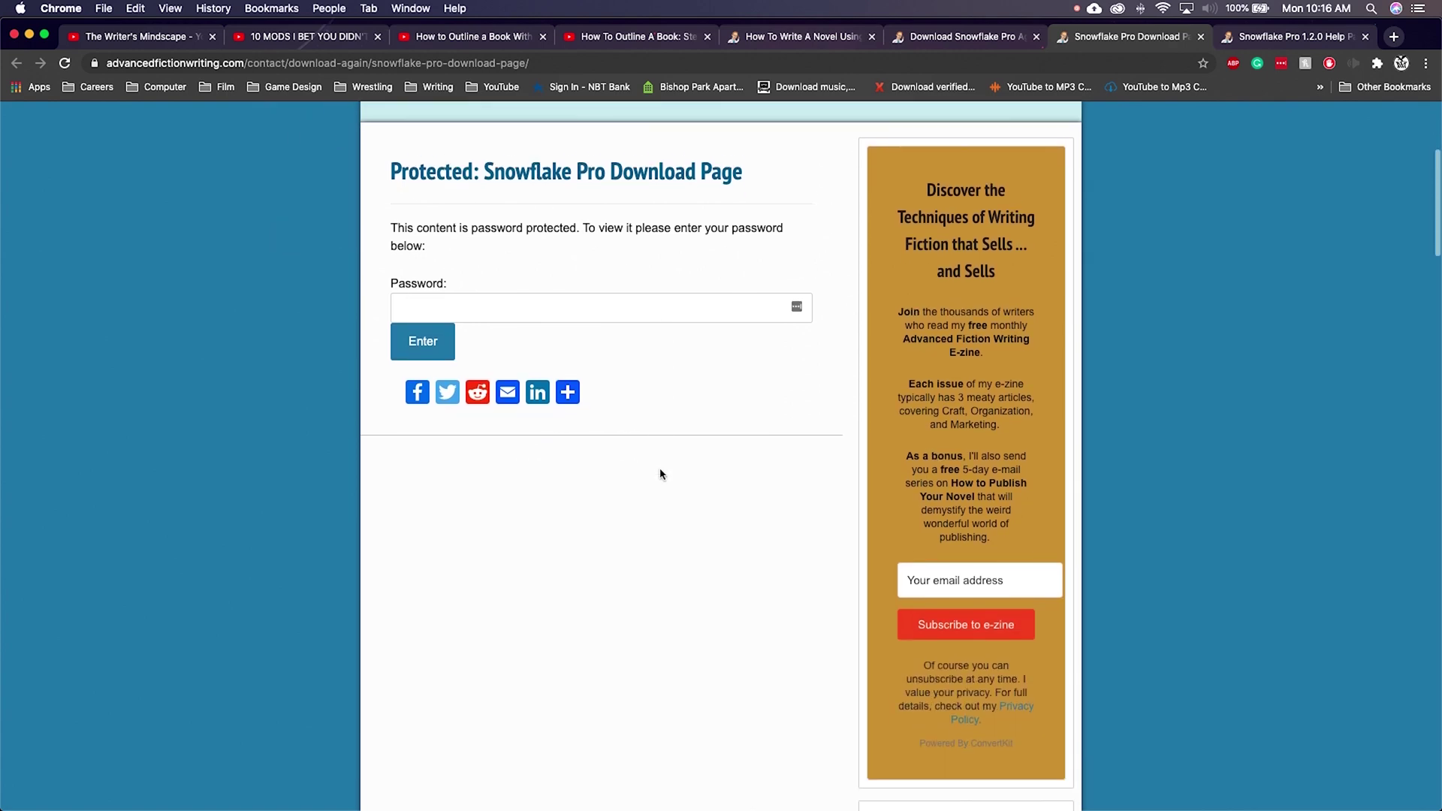
{"action": "scroll", "coordinate": [660, 474], "scroll_direction": "up", "scroll_amount": 7}
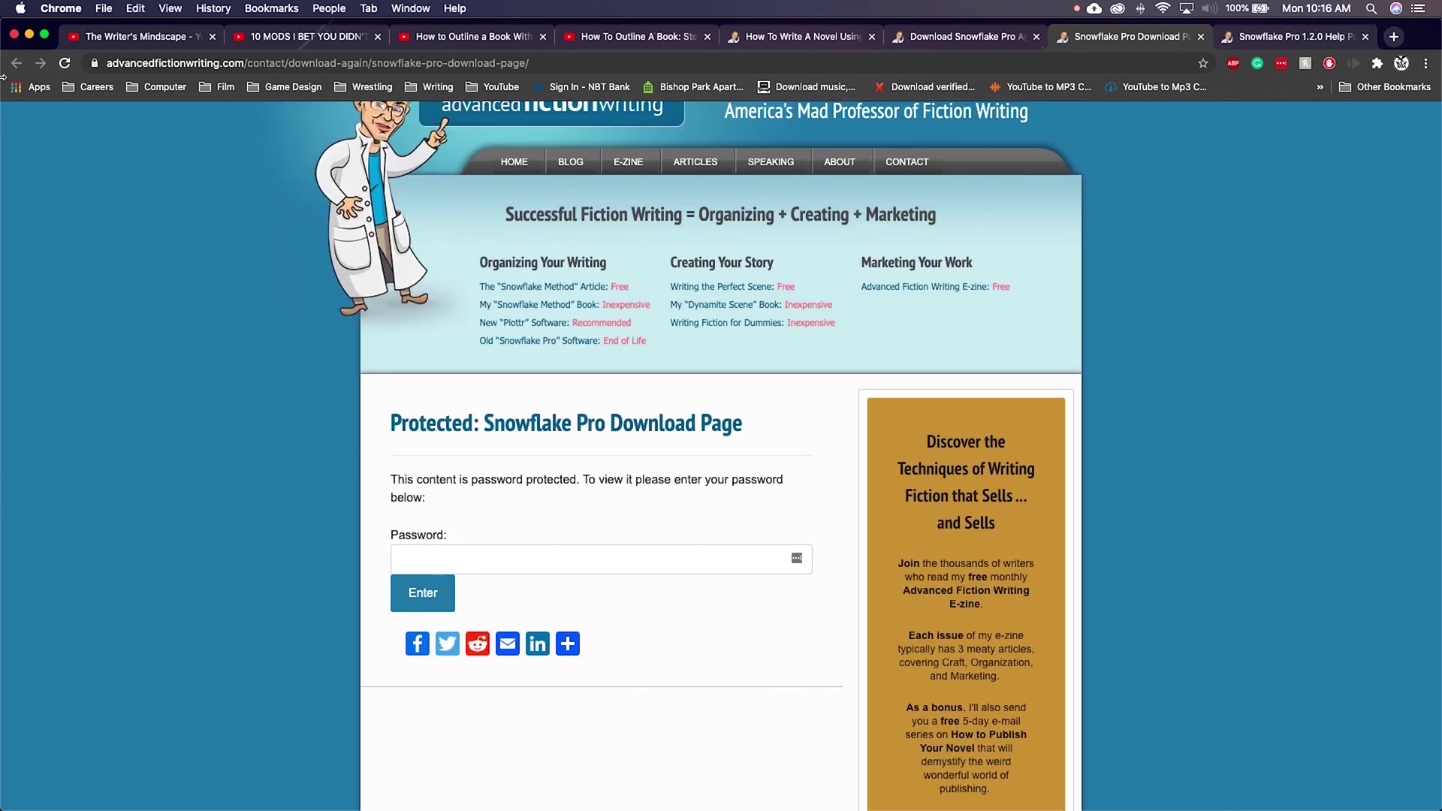
{"action": "left_click", "coordinate": [1201, 37]}
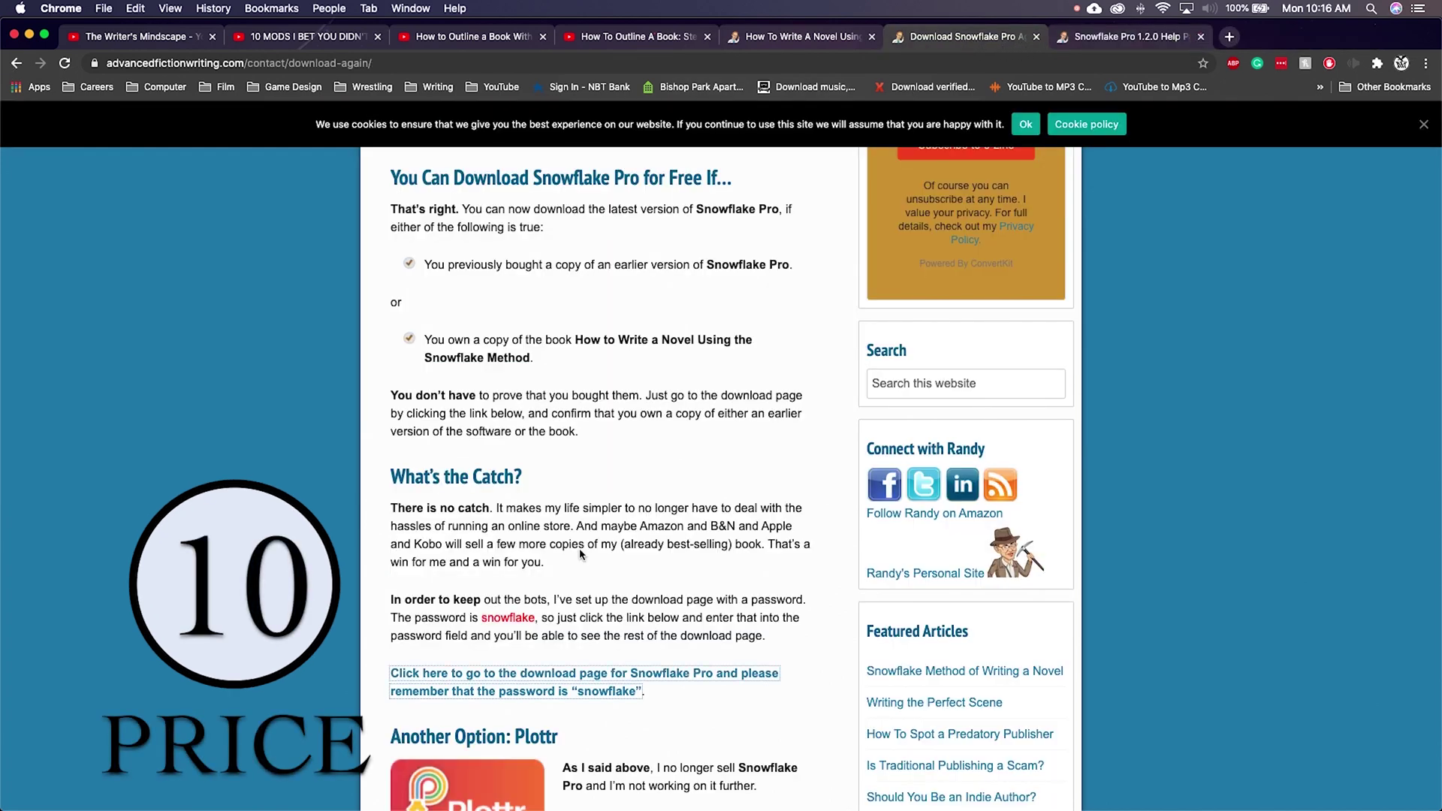
Step: Try the Levels of Detail slider at 4, the simplest level, then 3, and stop the lecture audio
{"action": "scroll", "coordinate": [683, 484], "scroll_direction": "down", "scroll_amount": 4}
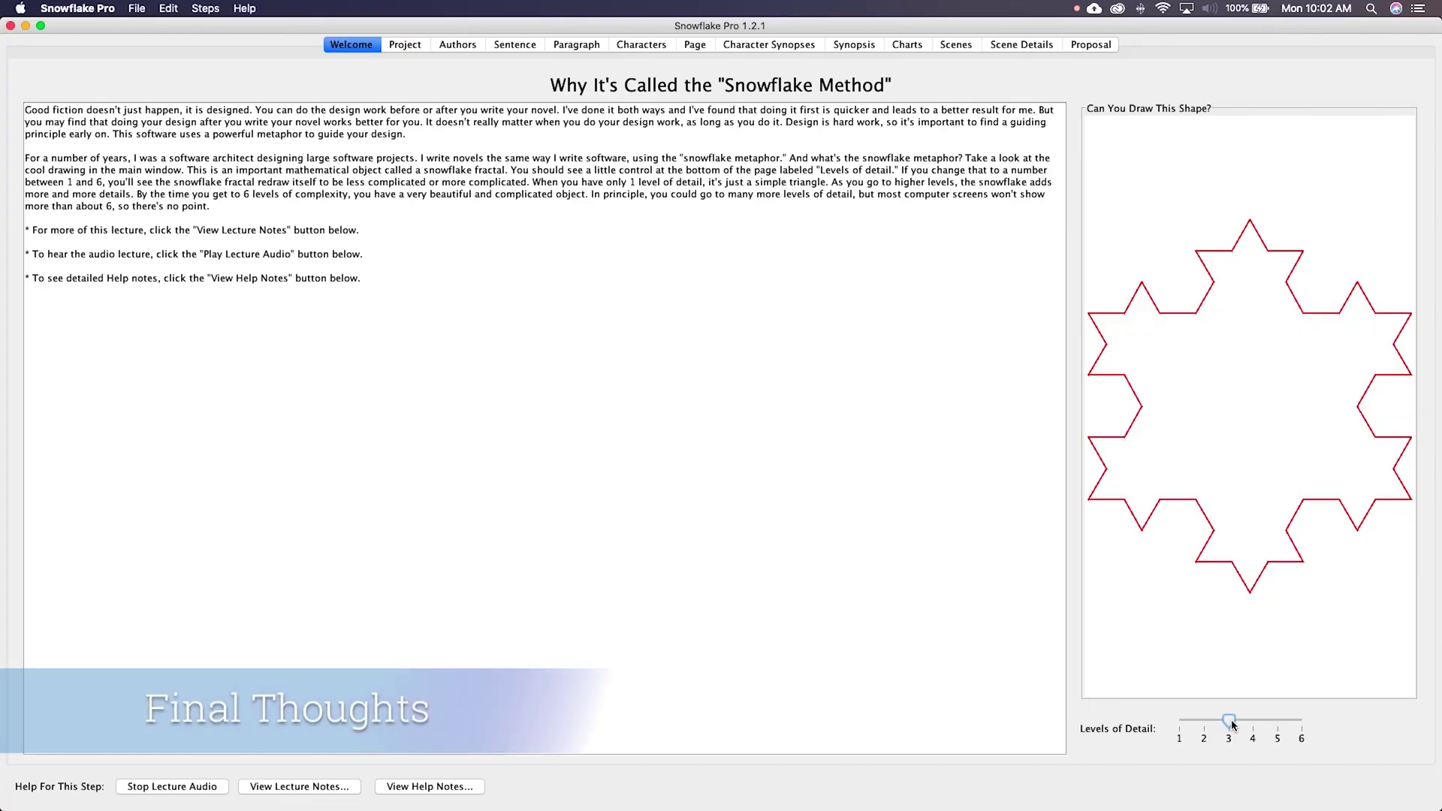
{"action": "left_click_drag", "start_coordinate": [1231, 725], "coordinate": [1256, 725]}
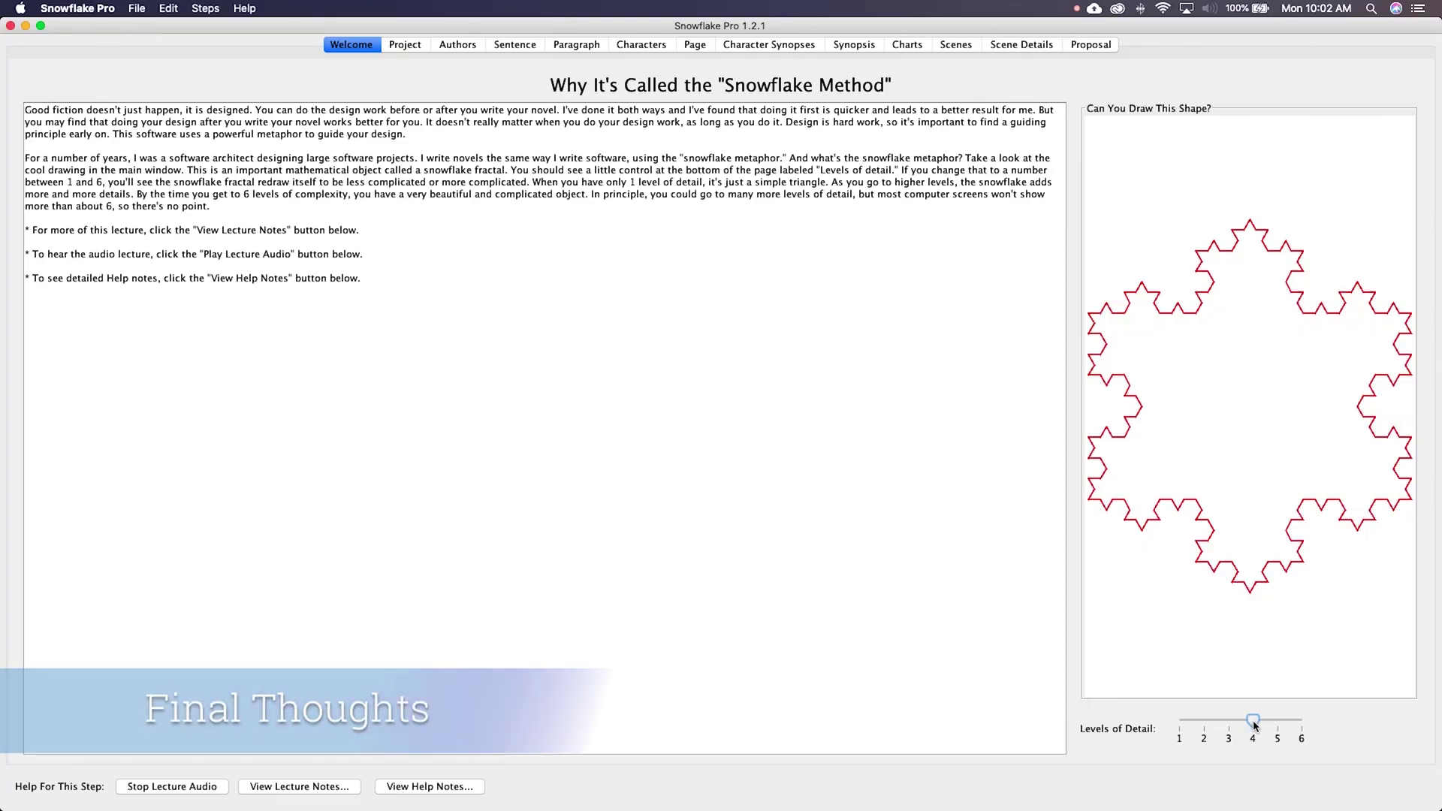
{"action": "left_click_drag", "start_coordinate": [1254, 723], "coordinate": [1203, 726]}
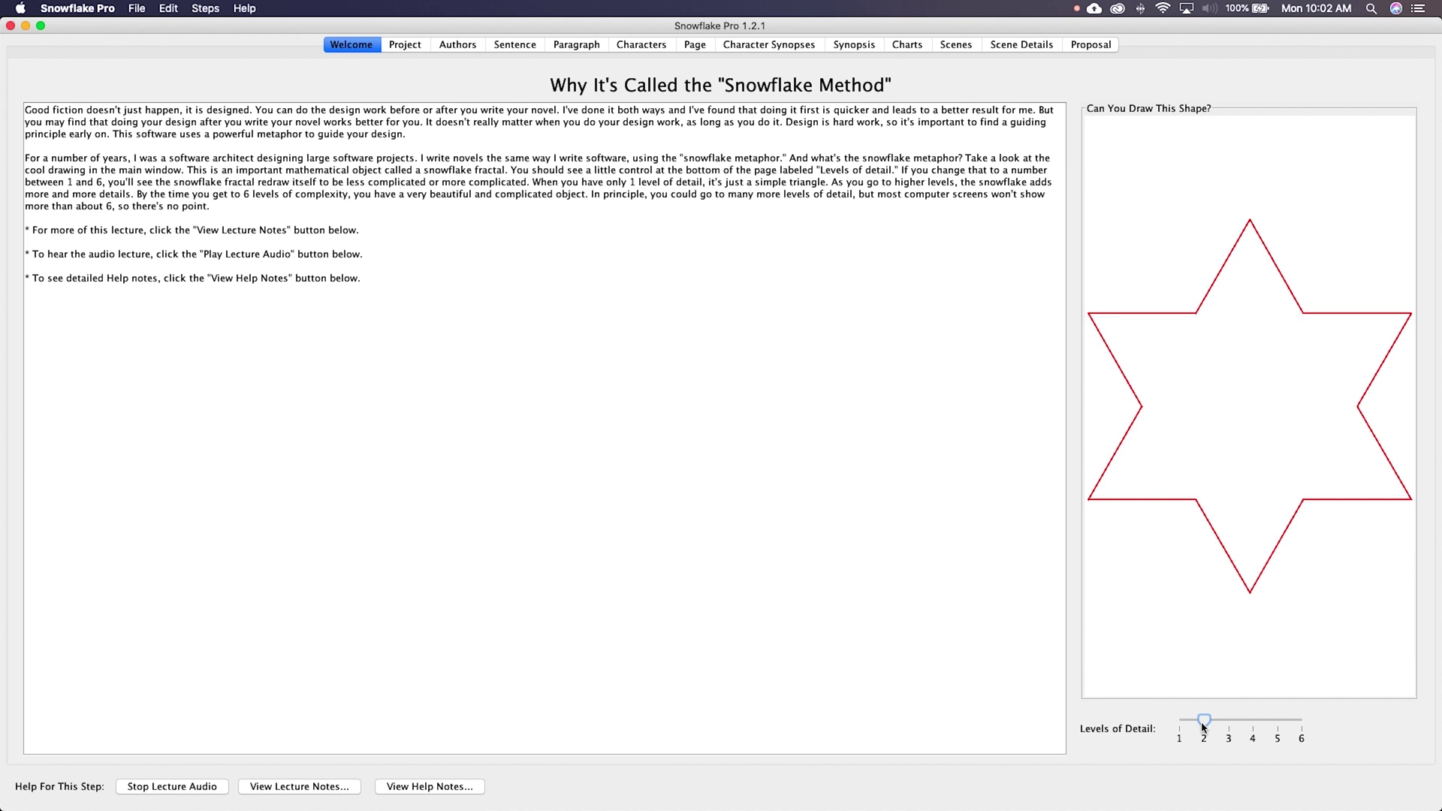
{"action": "left_click_drag", "start_coordinate": [1222, 727], "coordinate": [1302, 724]}
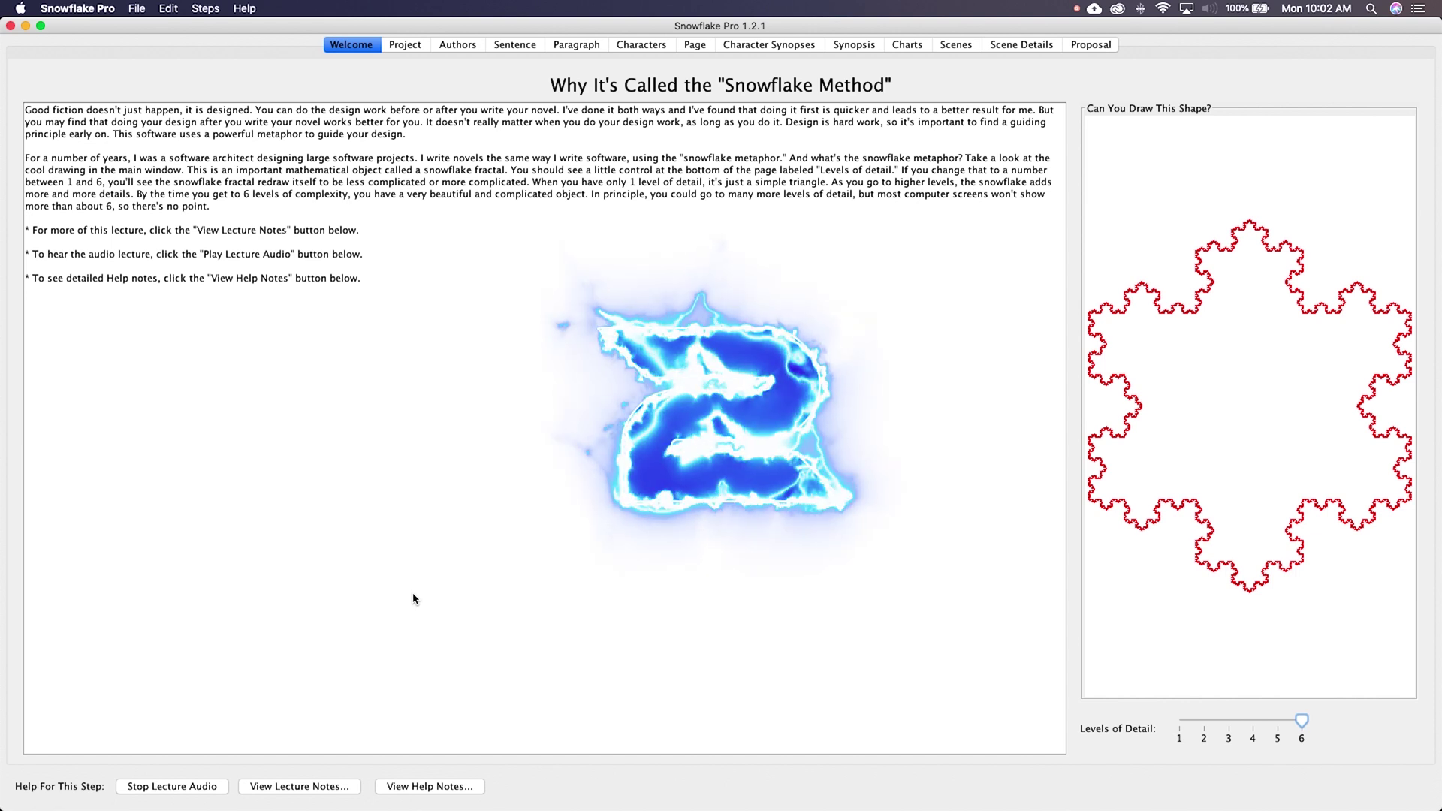
{"action": "left_click", "coordinate": [199, 786]}
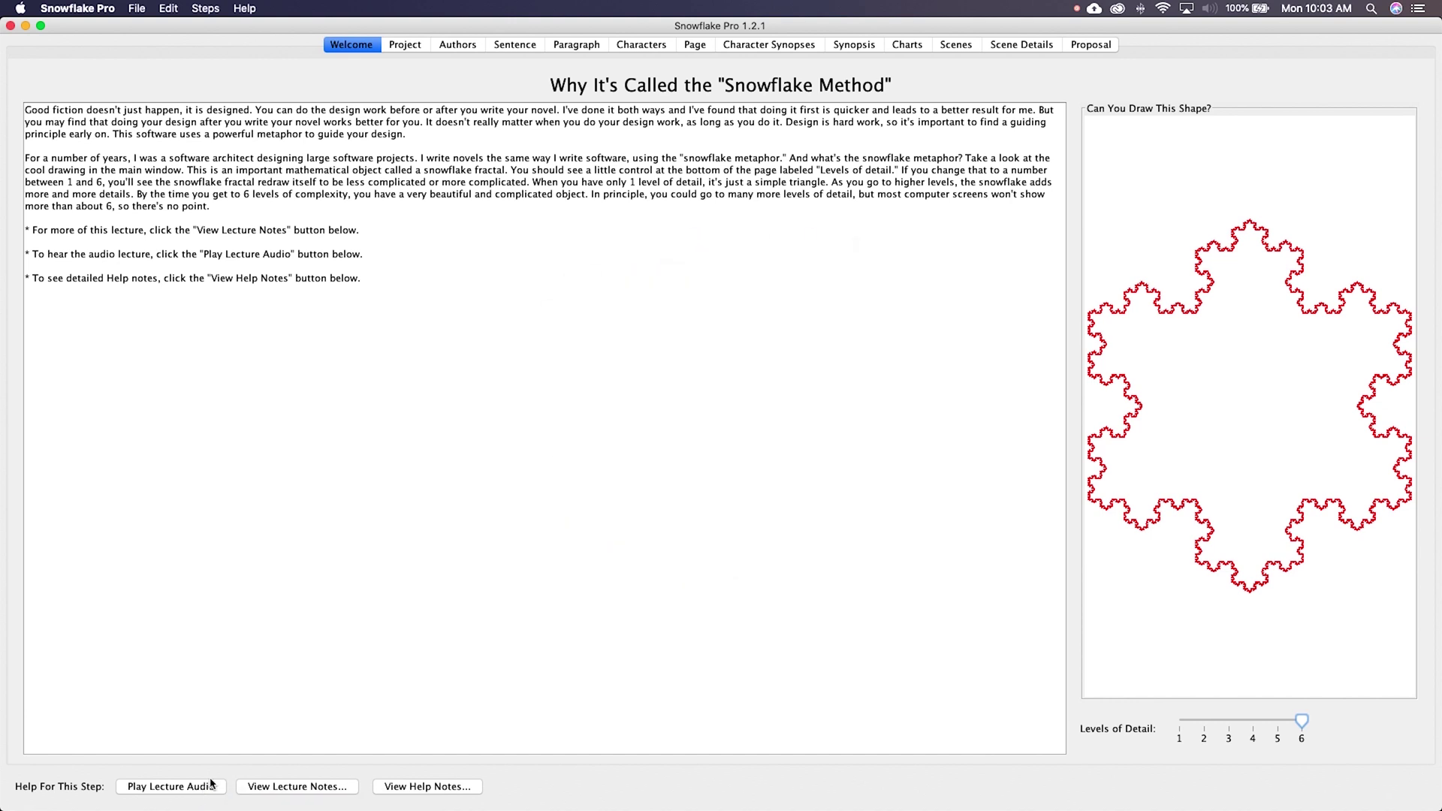
Step: Raise the project's expected word count from 90,000 to 140,000
{"action": "left_click", "coordinate": [404, 44]}
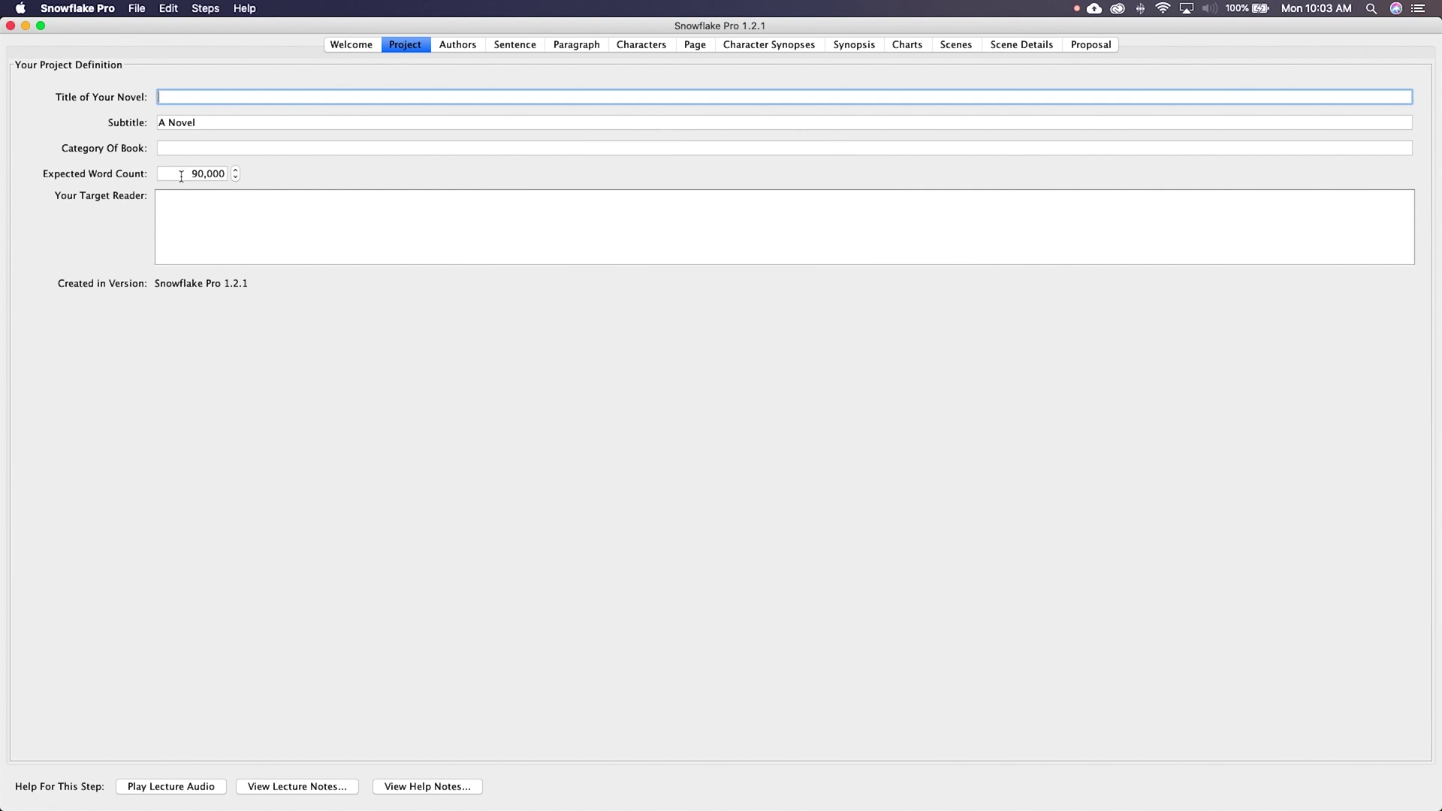
{"action": "left_click", "coordinate": [235, 170]}
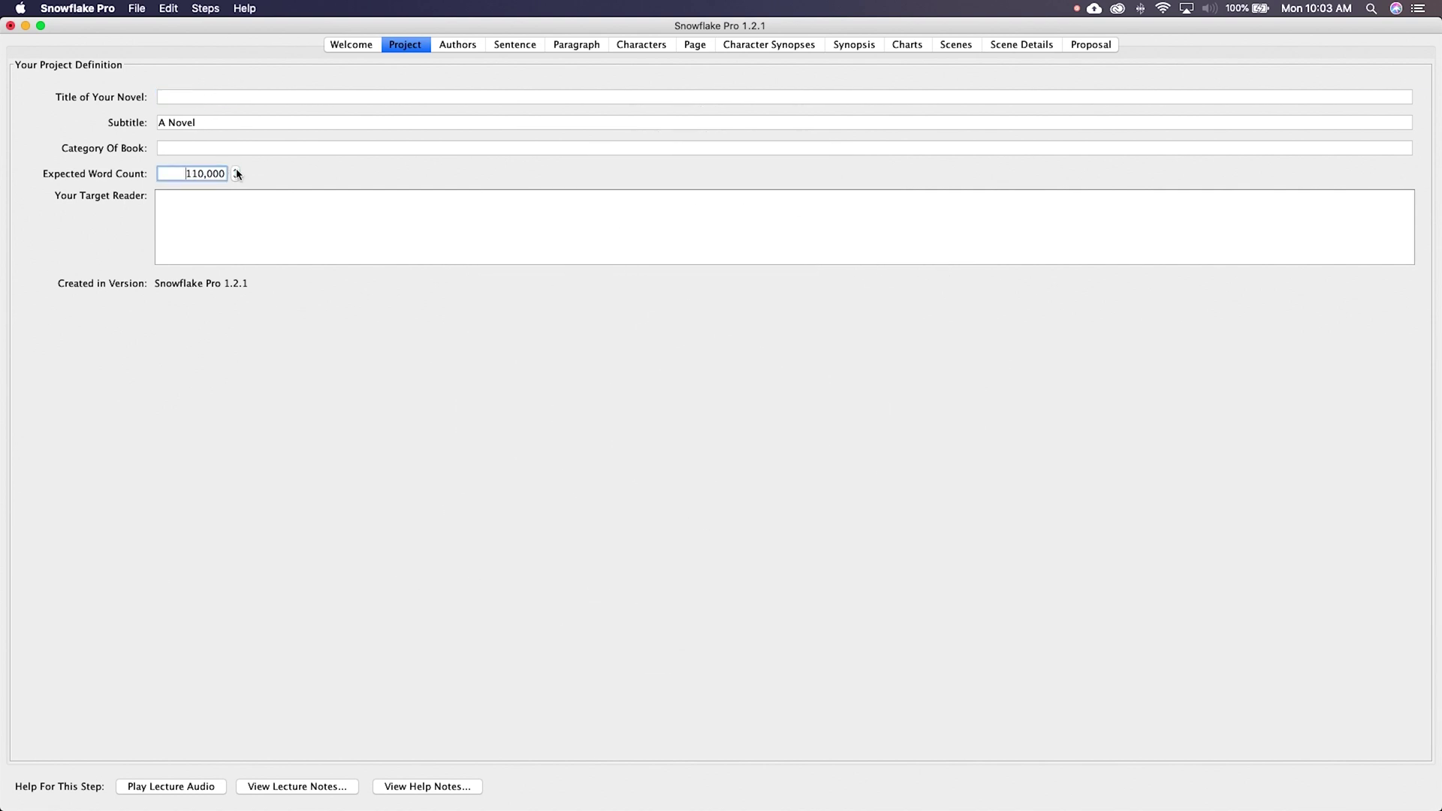
{"action": "left_click", "coordinate": [236, 170]}
{"action": "left_click", "coordinate": [236, 170]}
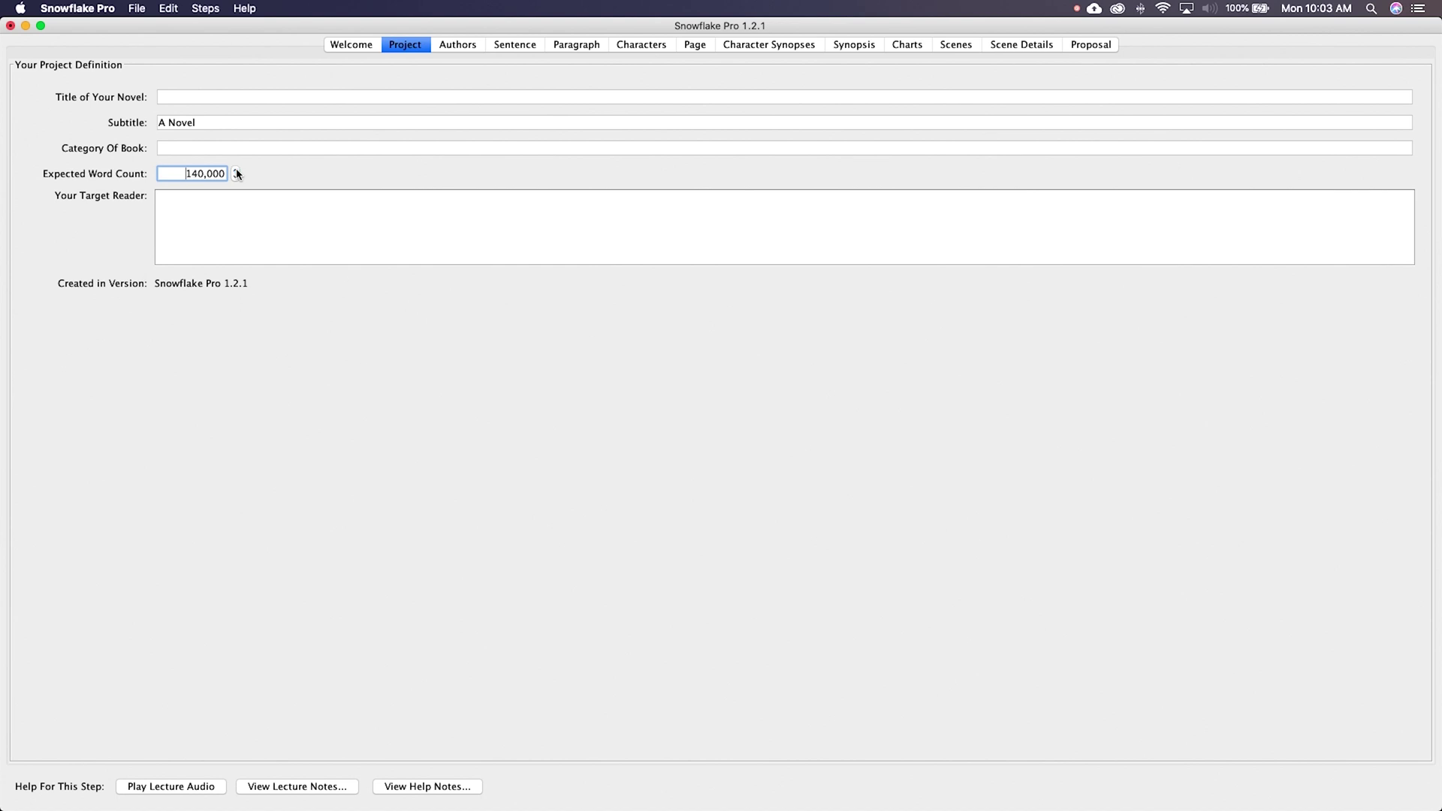